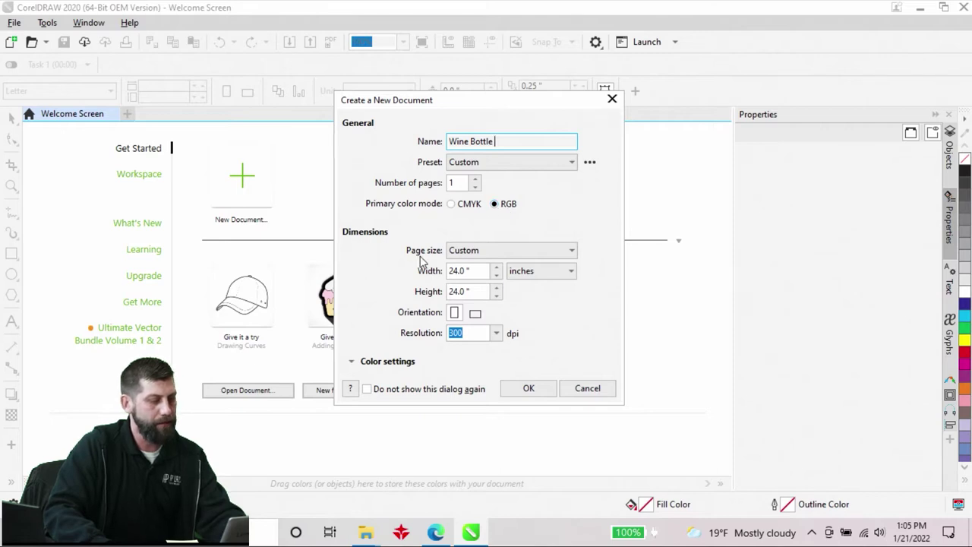
Step: Set the new document's width and height to 2 inches and create it
left_click_drag(477, 272, 395, 271)
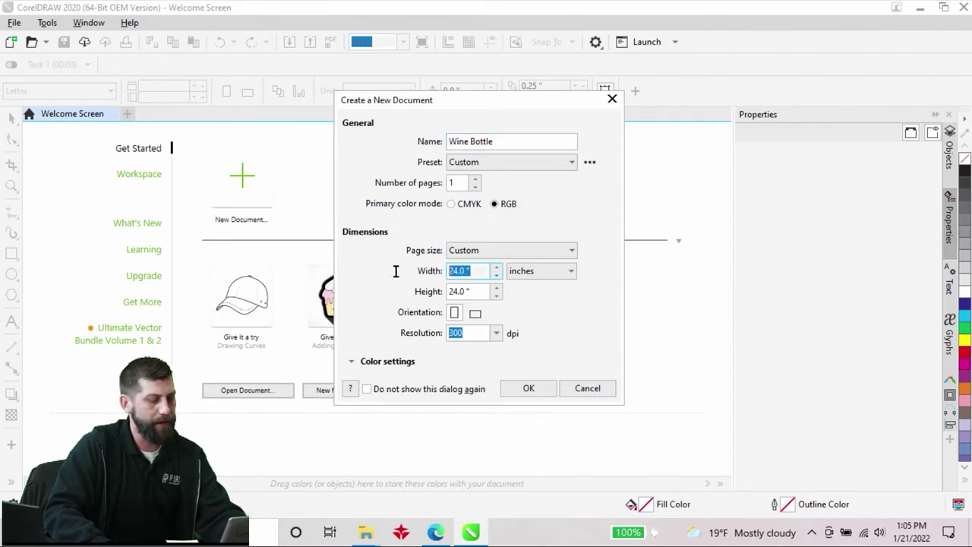
type("2")
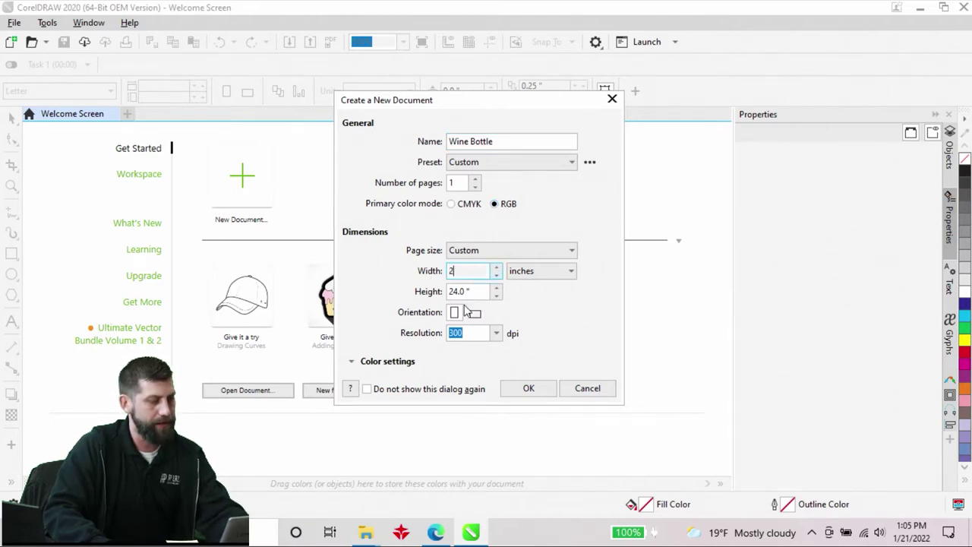
left_click_drag(471, 290, 445, 295)
type("2")
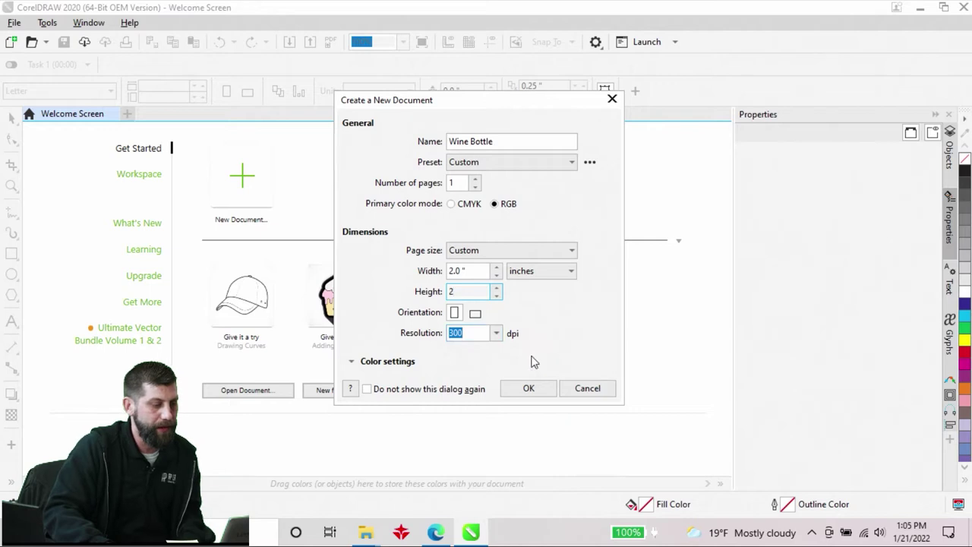
left_click(516, 390)
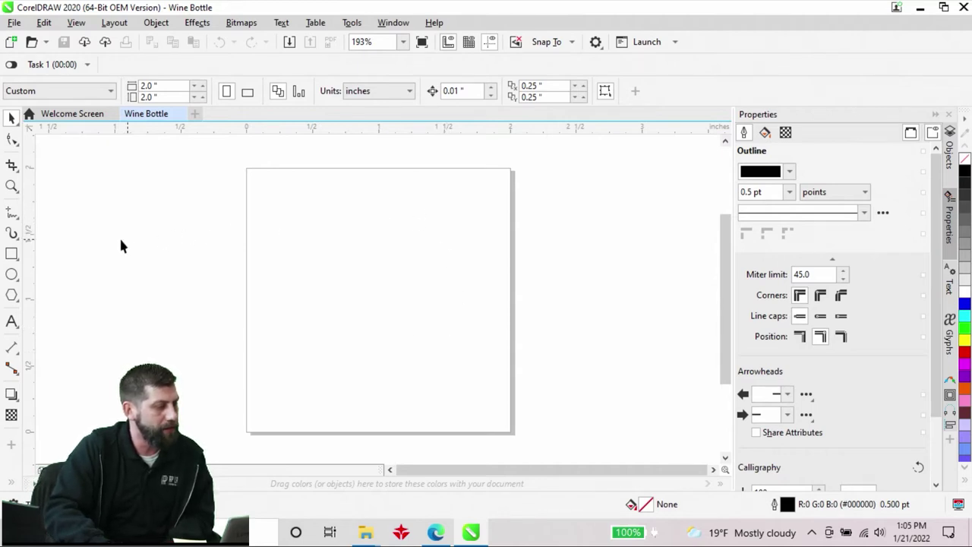
left_click(14, 277)
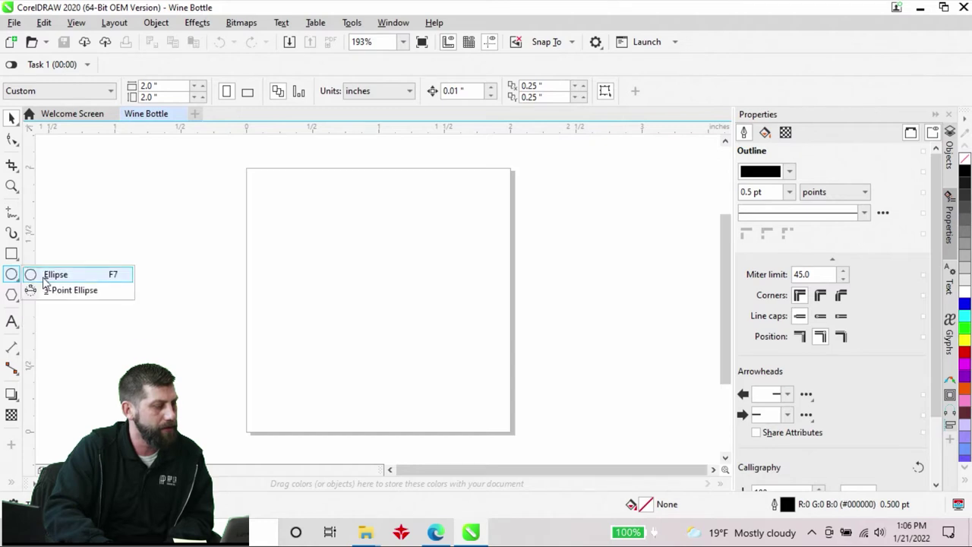
left_click(43, 278)
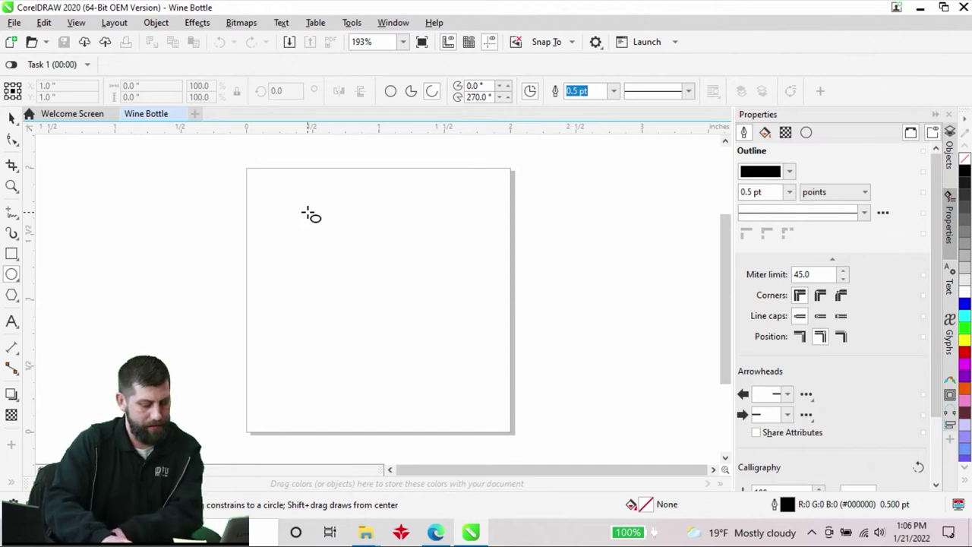
left_click_drag(287, 201, 472, 389)
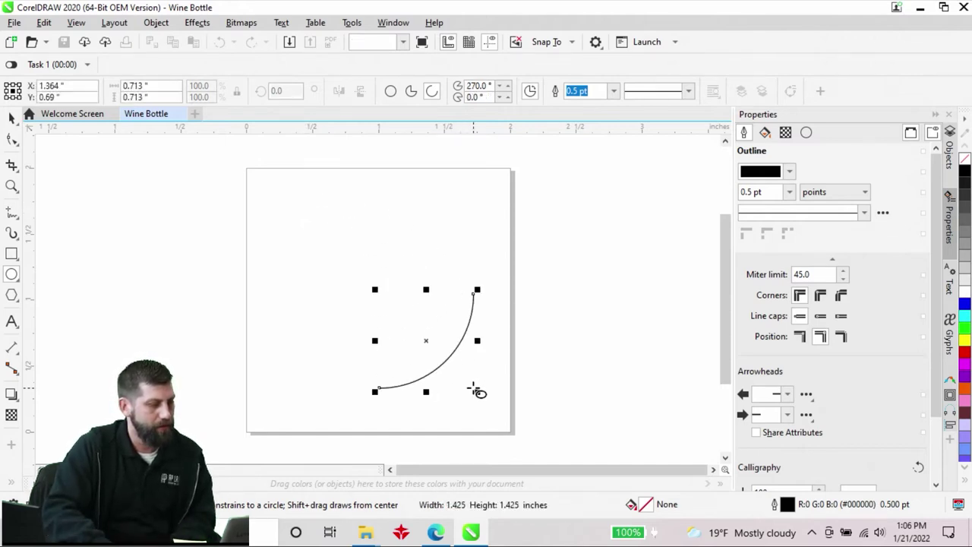
left_click(17, 279)
left_click(31, 286)
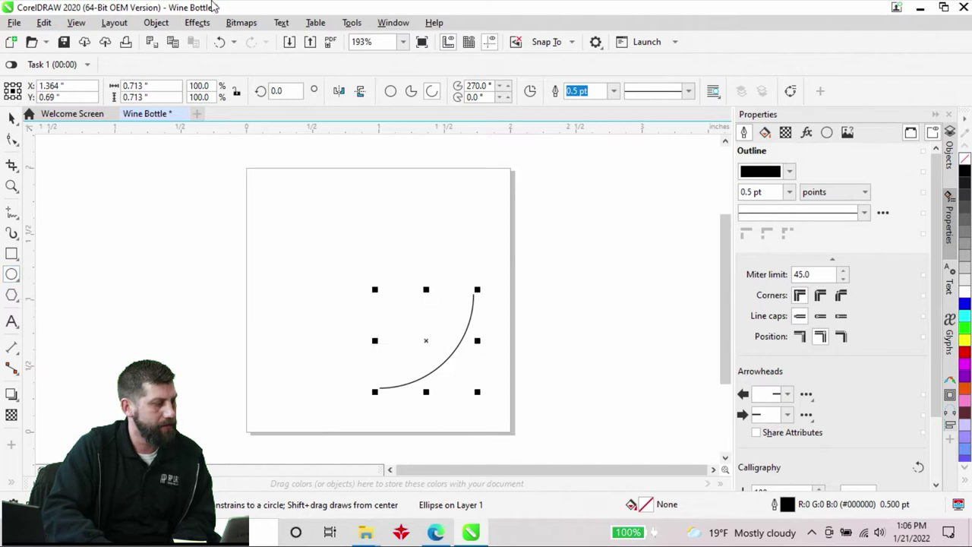
left_click(220, 42)
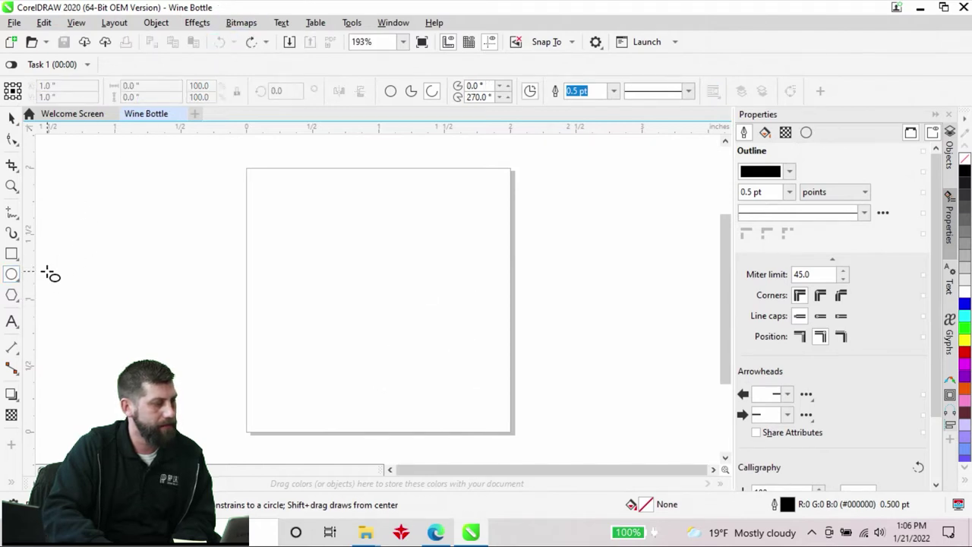
Step: Draw a full ellipse on the page and enlarge it to about 1.46 by 1.26 inches
left_click_drag(266, 186, 418, 304)
left_click(391, 91)
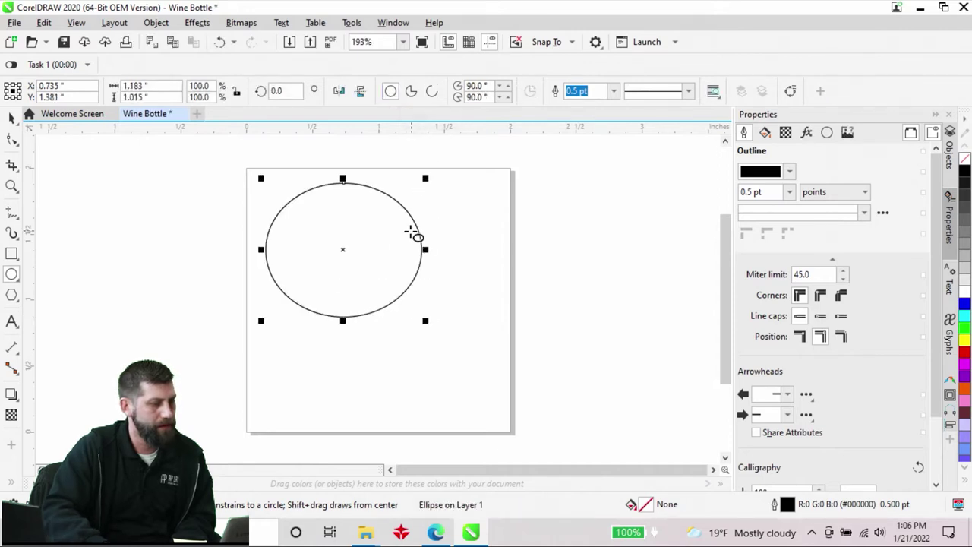
left_click_drag(425, 321, 462, 386)
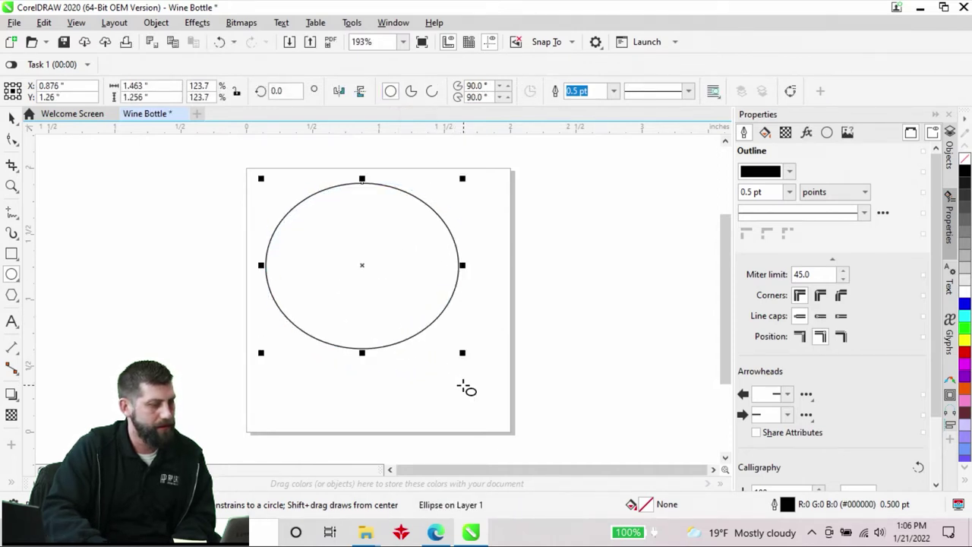
Step: Set the ellipse's width and height to 2 inches
left_click(13, 120)
left_click(50, 120)
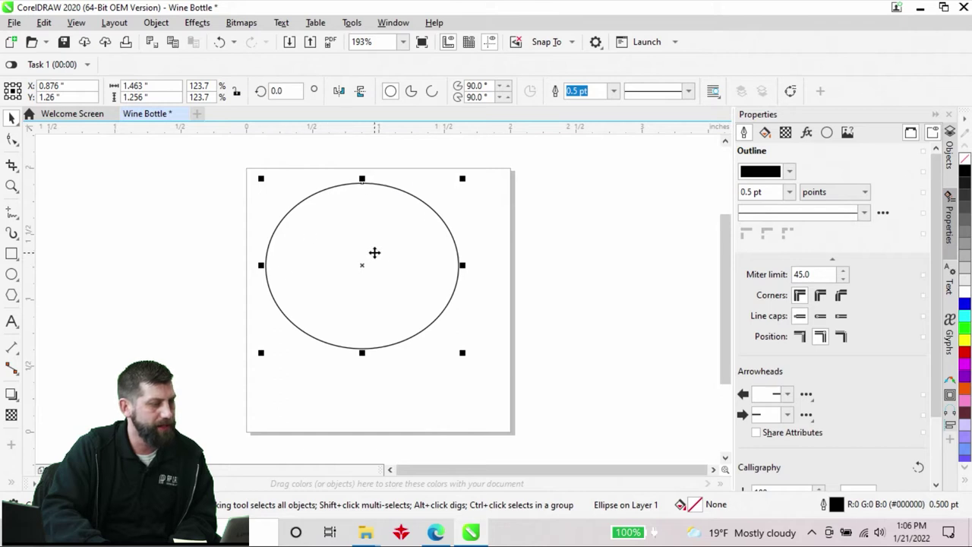
left_click(162, 89)
type("2")
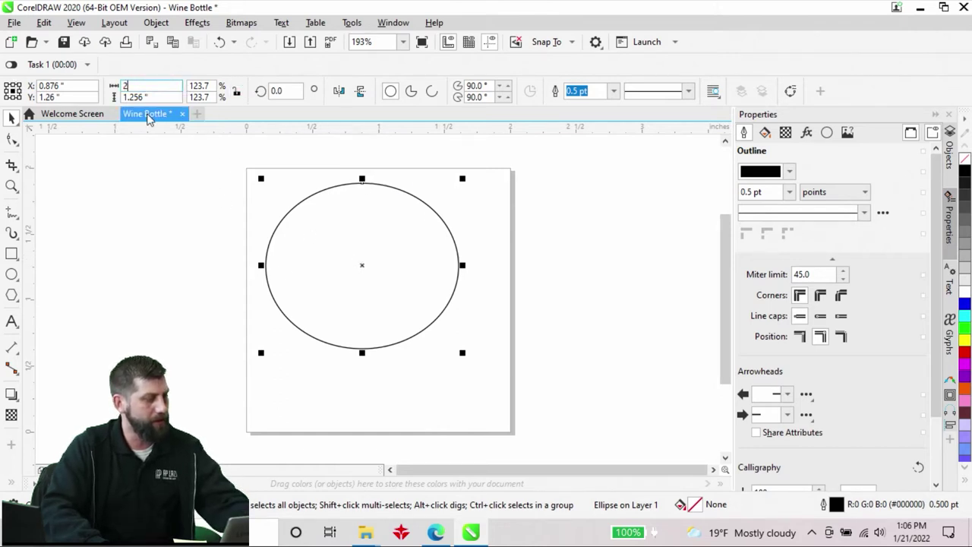
key("Tab")
type("2")
key("Return")
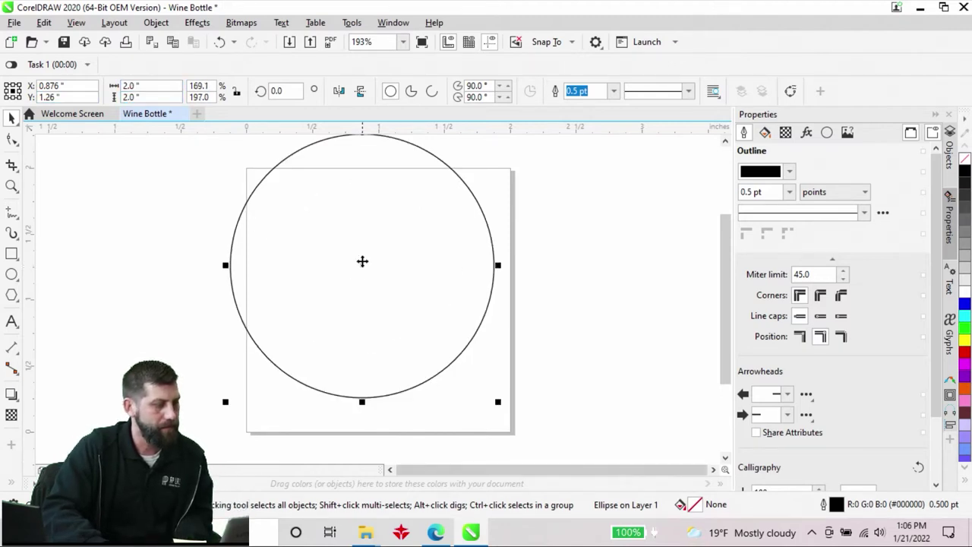
Step: Move the circle to fit roughly centred on the page, at about X 1.02 and Y 0.99 inches
left_click_drag(361, 262, 377, 291)
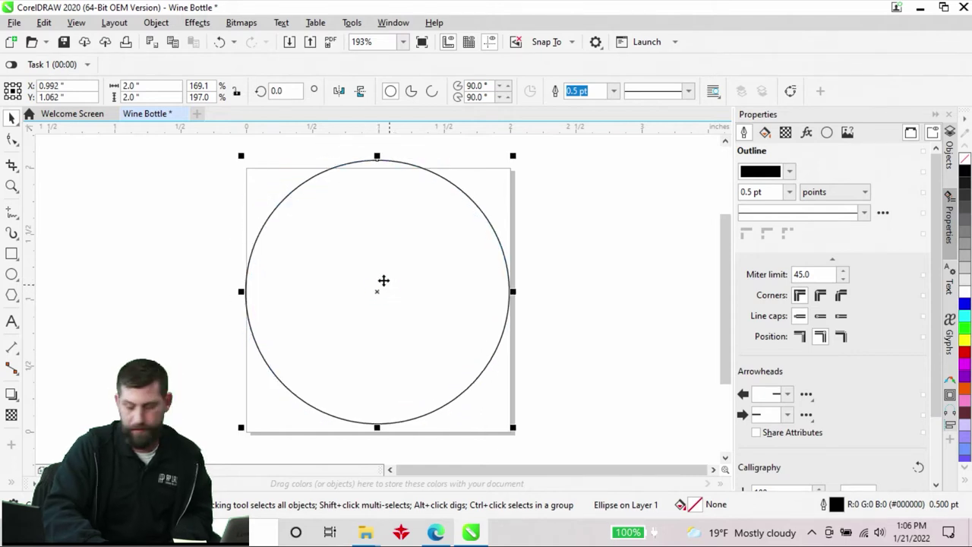
mouse_move(378, 298)
left_mouse_down()
mouse_move(382, 311)
mouse_move(378, 300)
left_mouse_up()
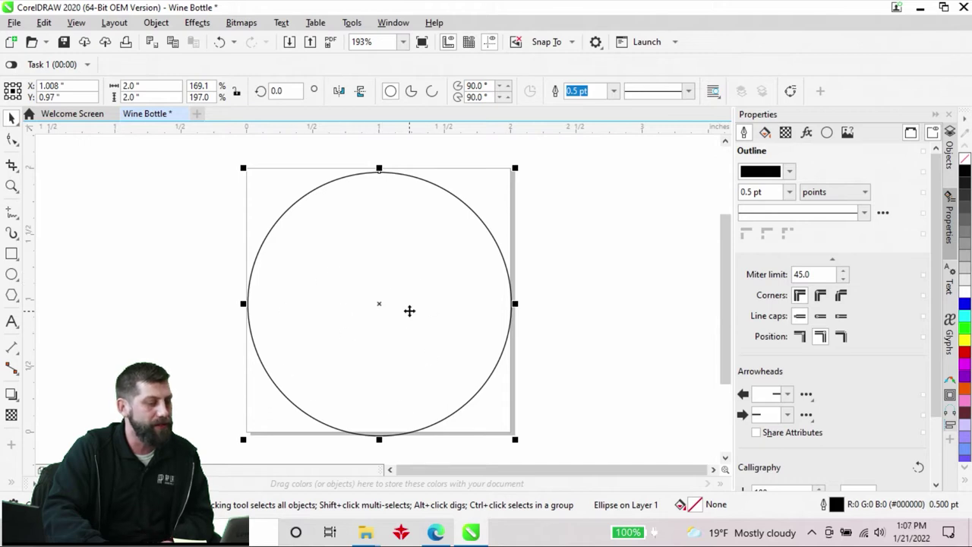
left_click_drag(379, 303, 505, 290)
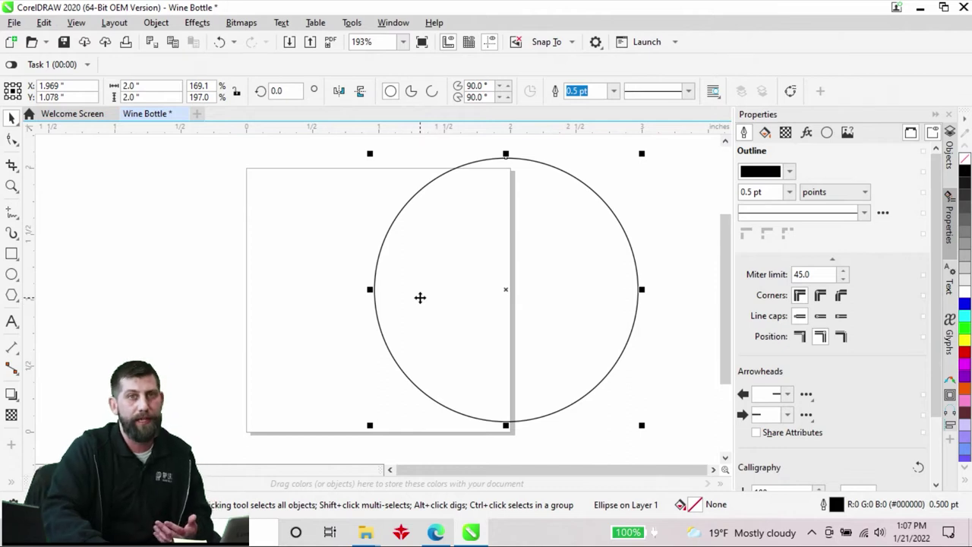
left_click(499, 300)
left_click_drag(500, 300, 382, 300)
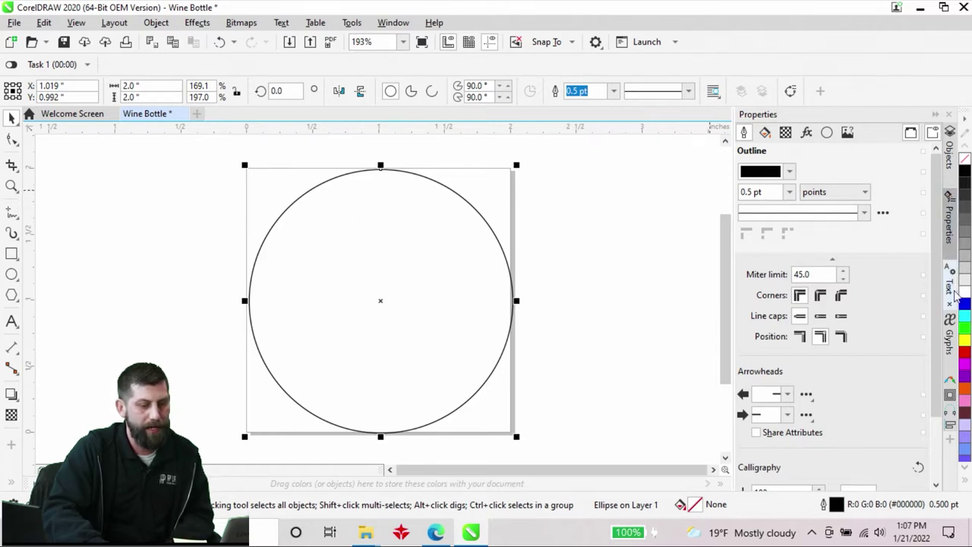
Step: Display the Contour settings and look through the lists of available dockers
left_click(950, 396)
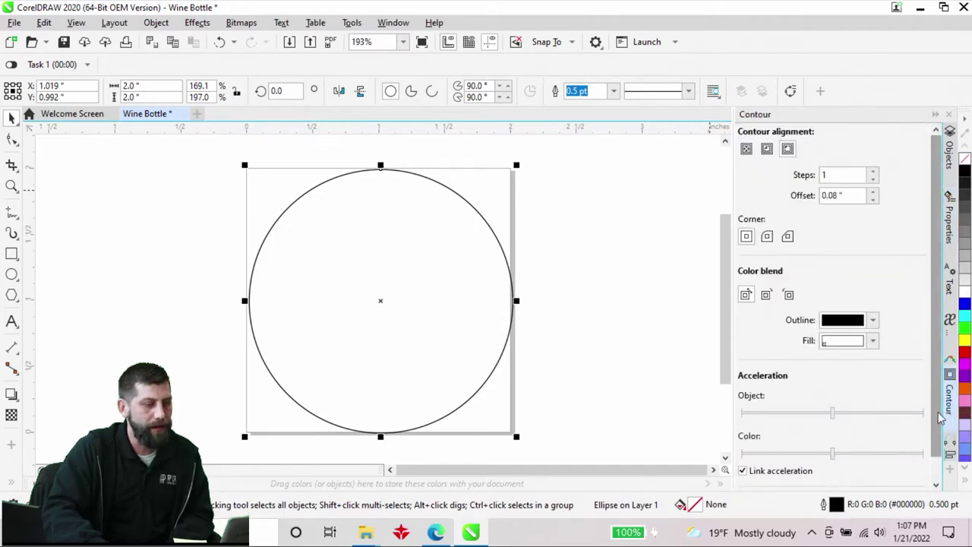
left_click(391, 23)
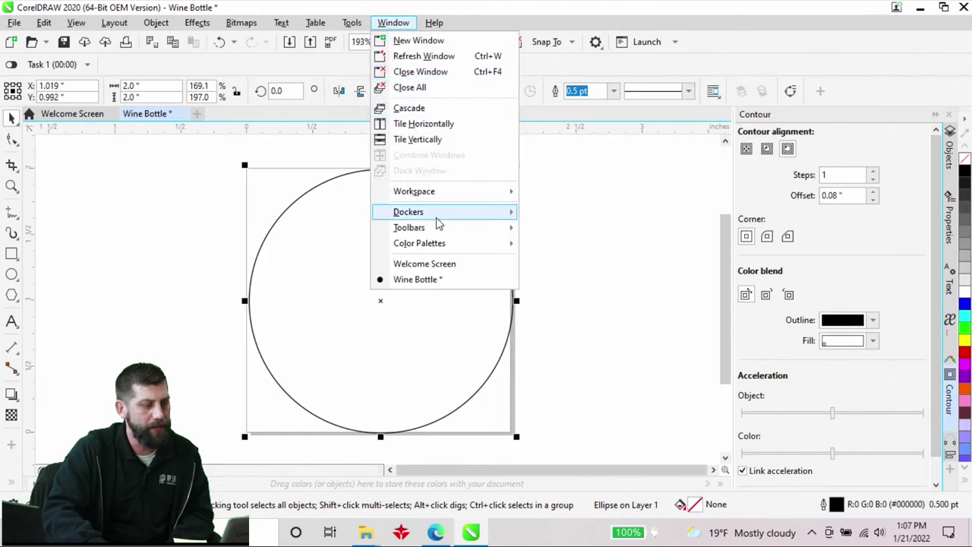
mouse_move(439, 221)
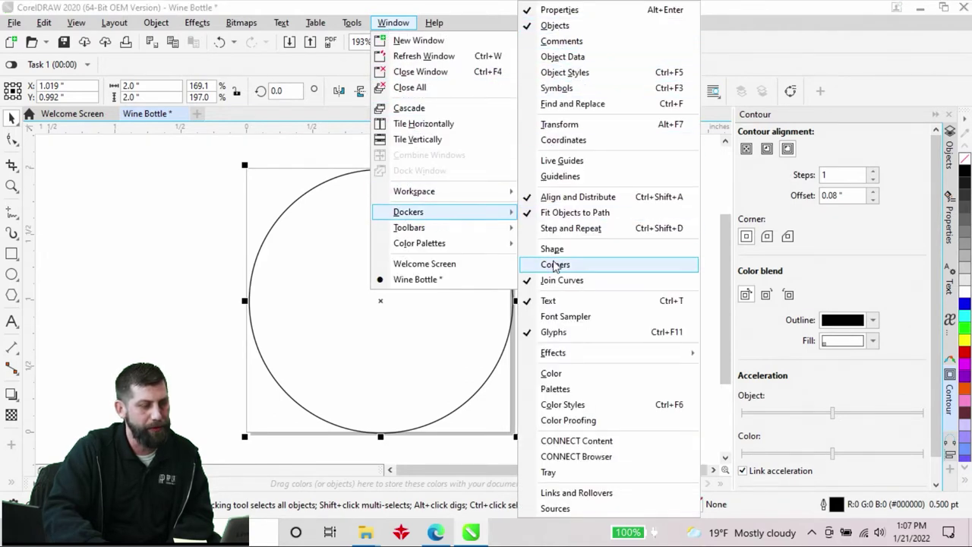
left_click(130, 311)
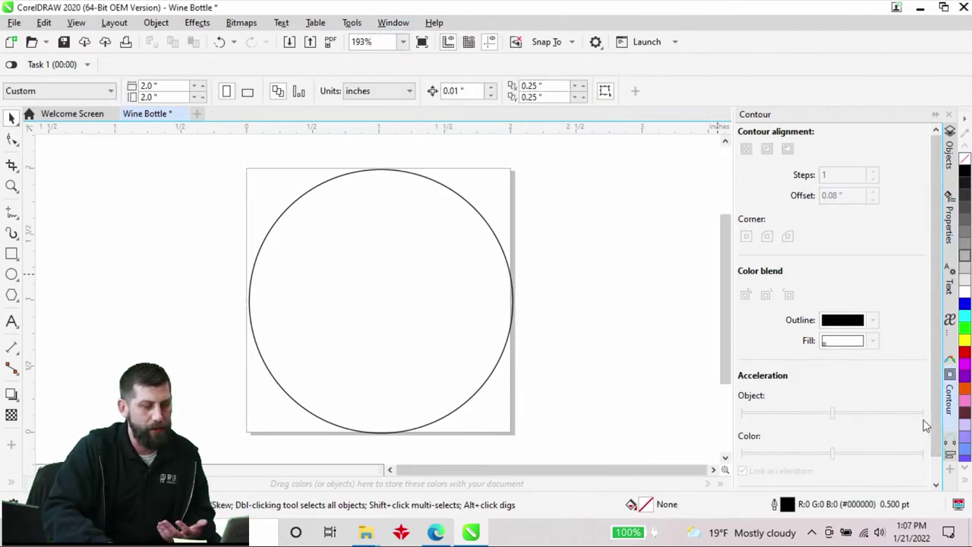
left_click(950, 472)
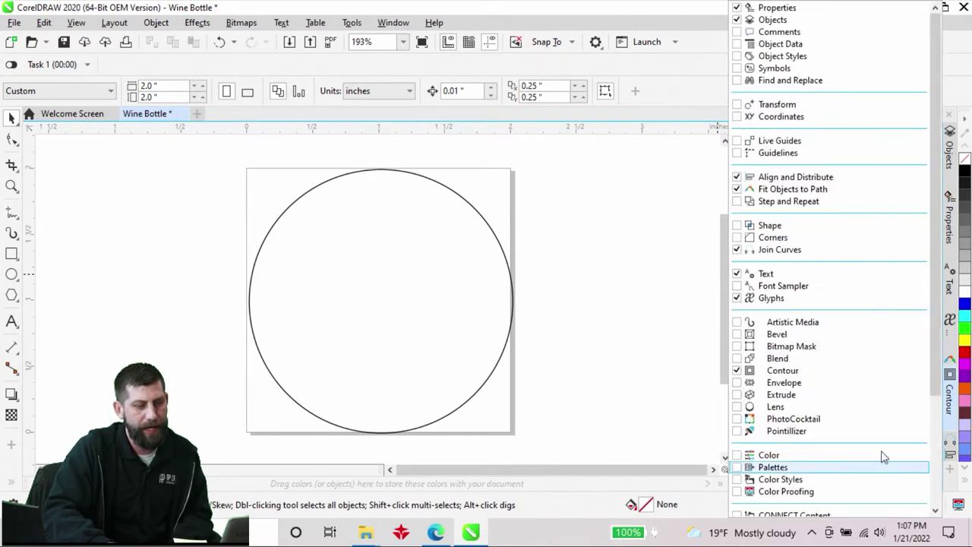
left_click(608, 276)
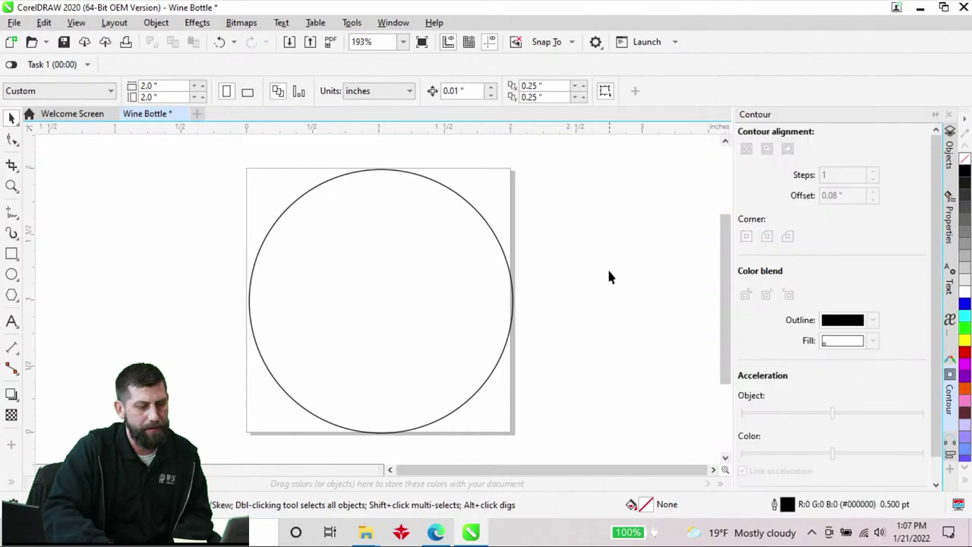
Step: Apply an inside contour with a 0.2-inch offset to the circle
left_click(372, 177)
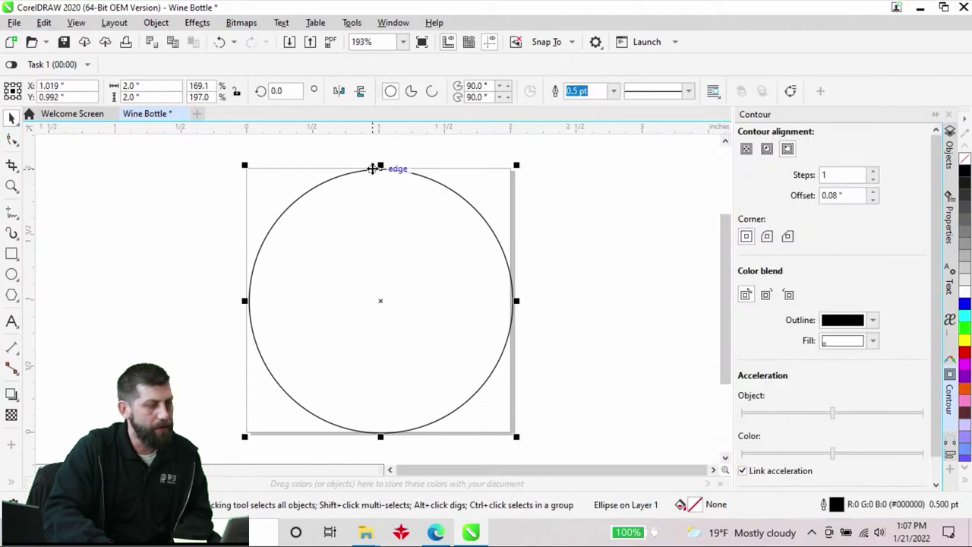
left_click(790, 147)
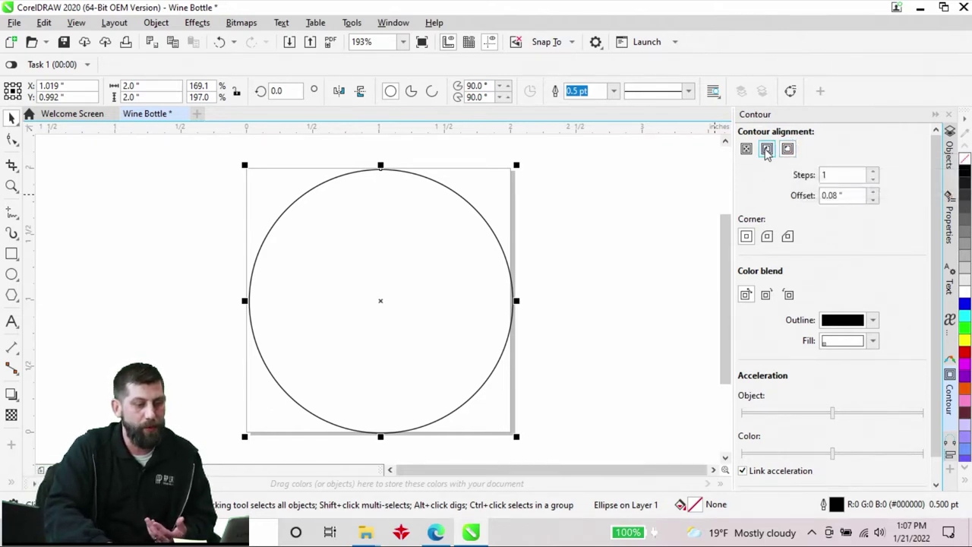
left_click(767, 149)
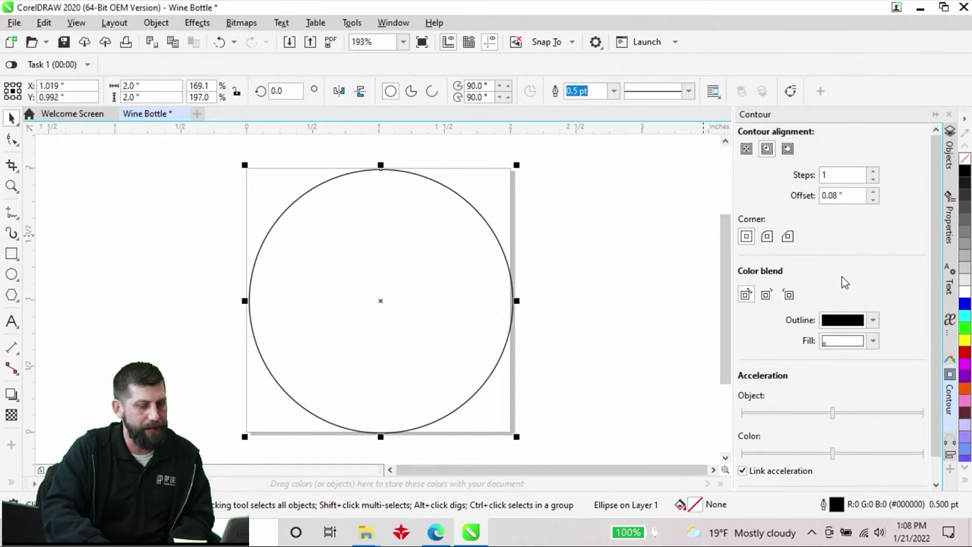
scroll(836, 303, "down", 1)
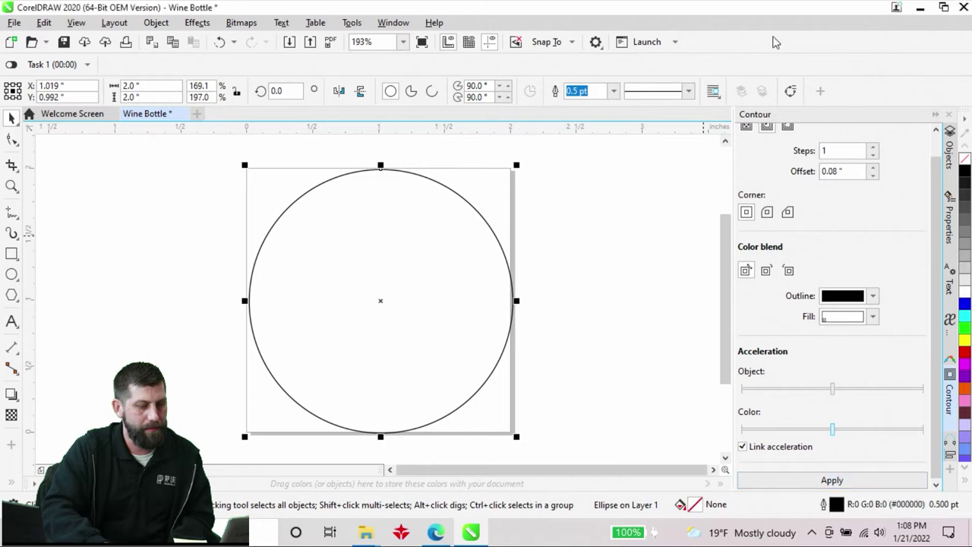
double_click(832, 172)
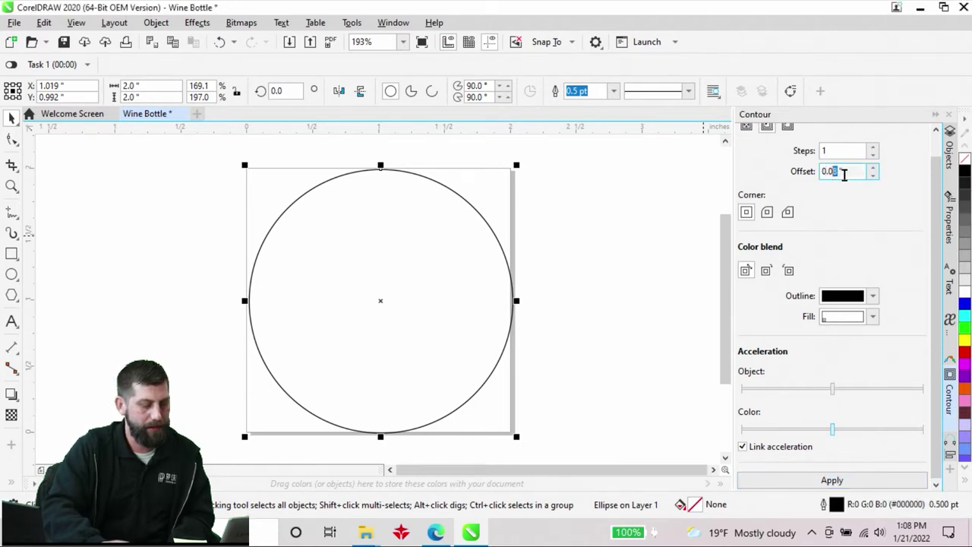
type("0.2")
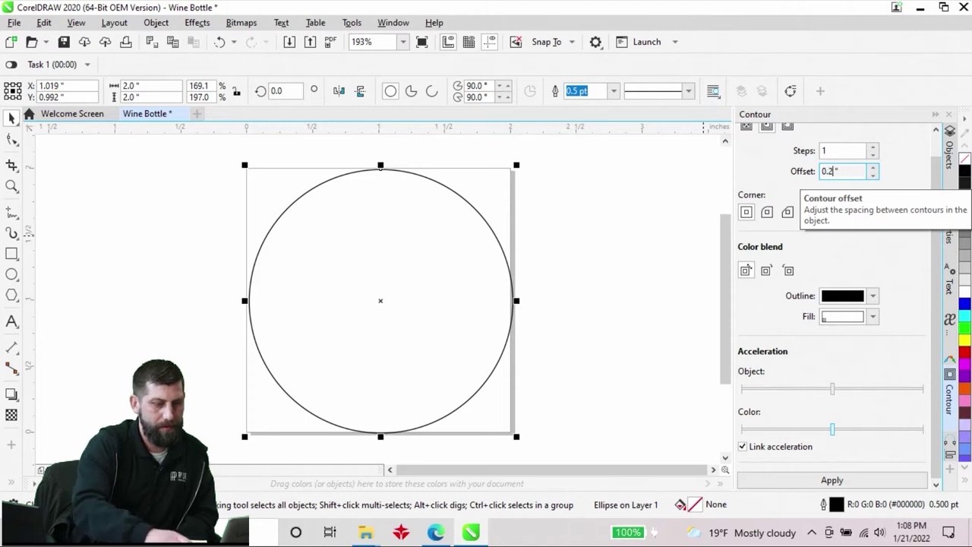
left_click(851, 483)
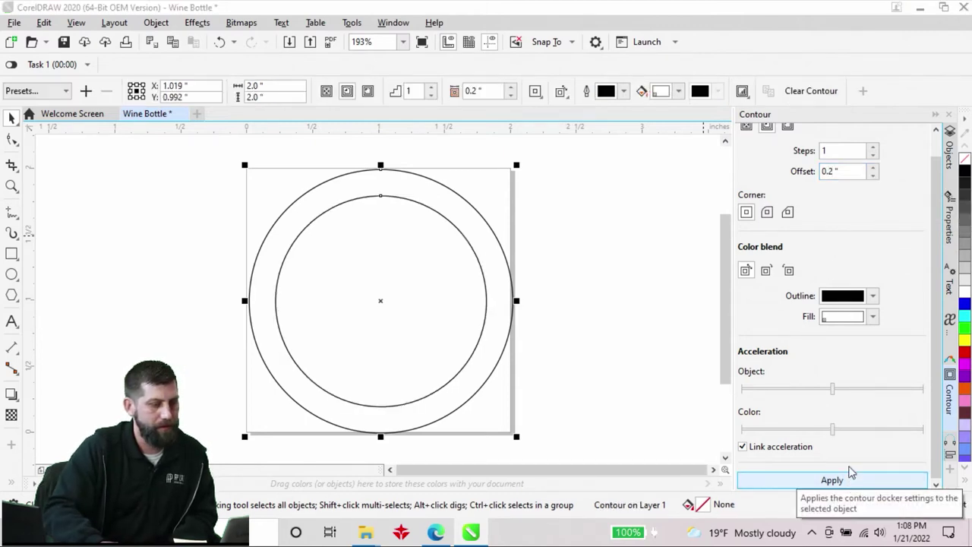
Step: Change the circle's contour offset to 0.25 inch
left_click(837, 172)
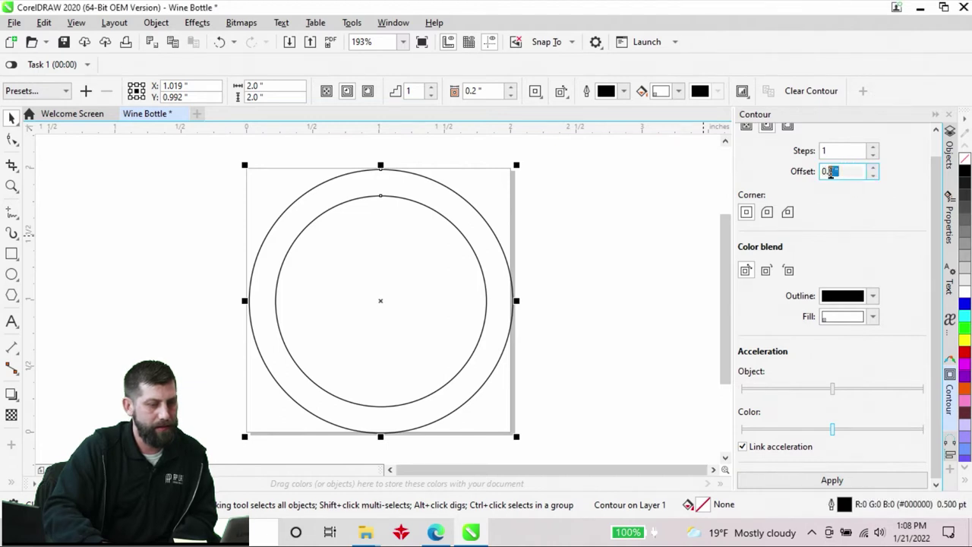
left_click(831, 171)
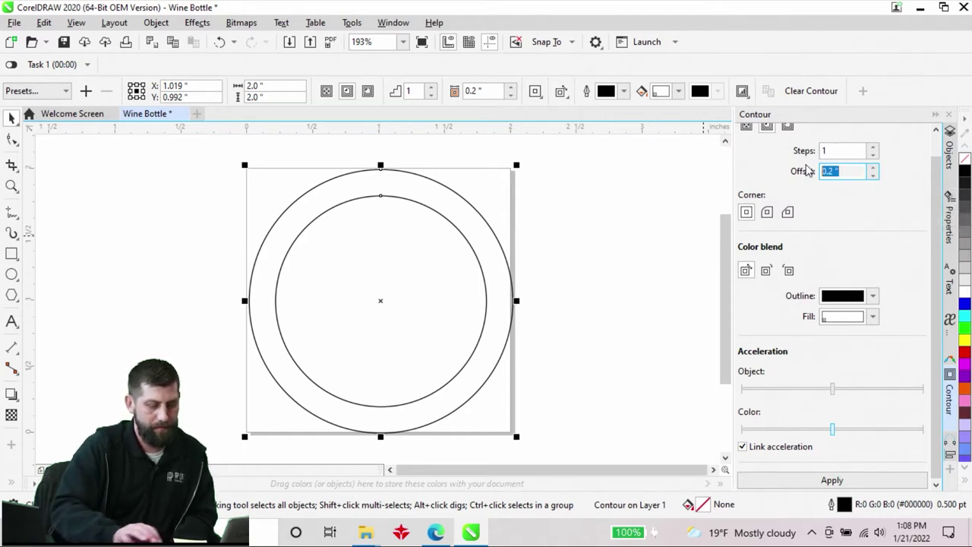
type(".25")
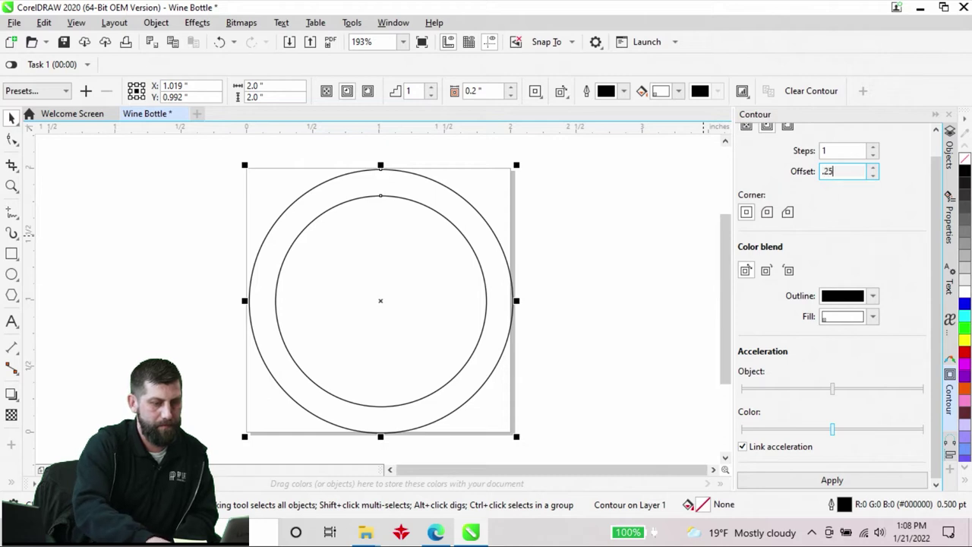
key("Return")
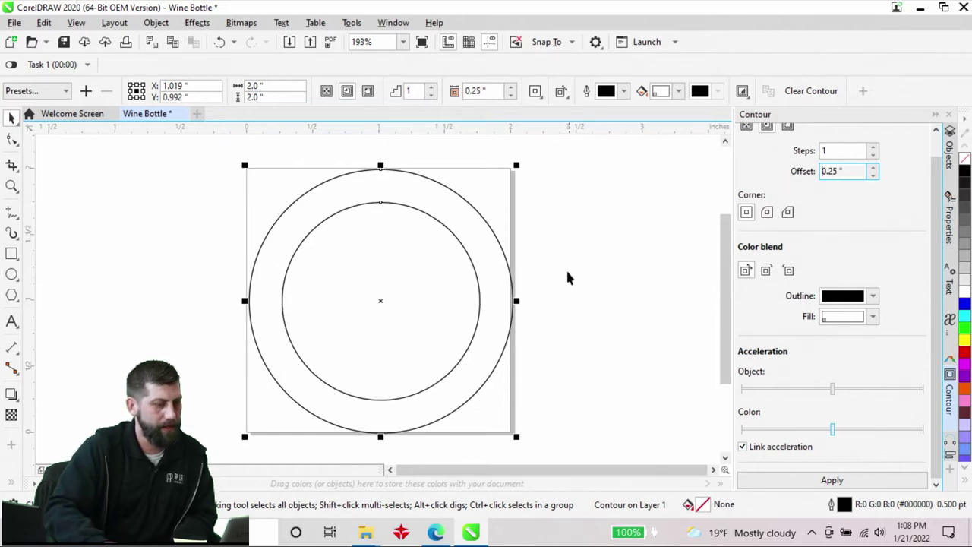
left_click(88, 251)
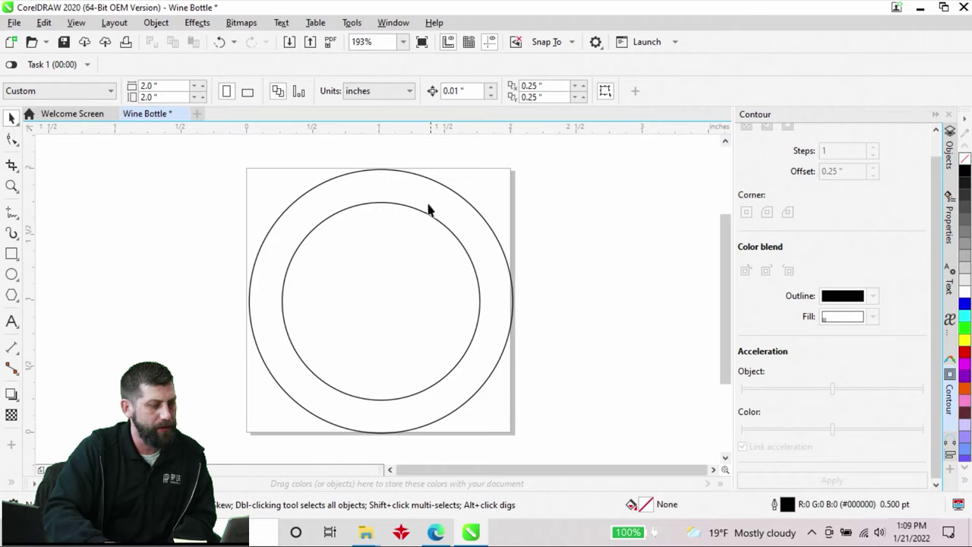
left_click(271, 226)
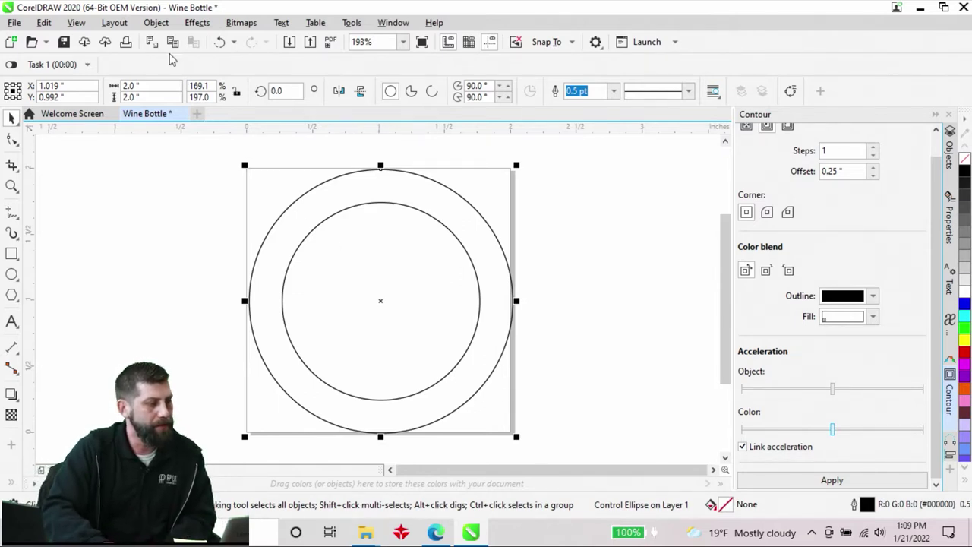
left_click(156, 23)
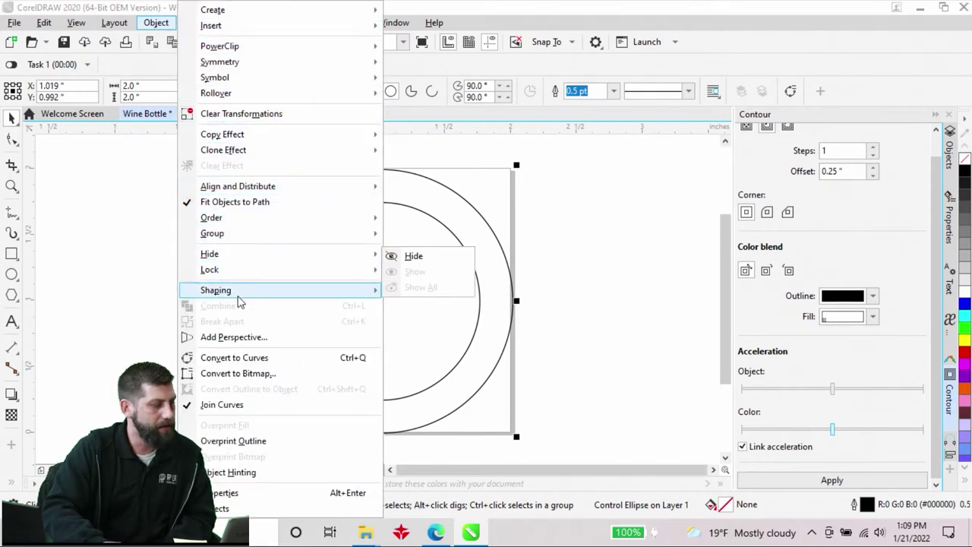
left_click(145, 211)
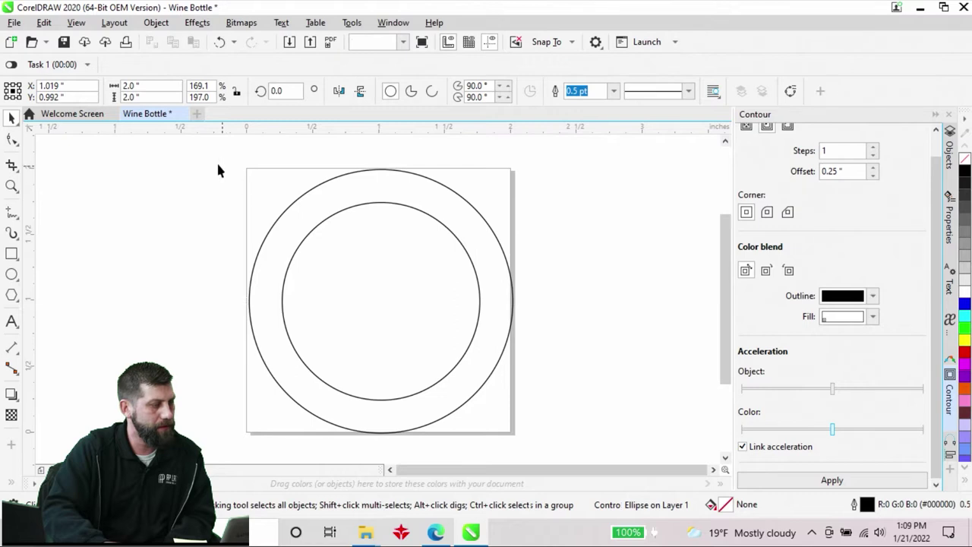
Step: Select the circle together with its inner contour and break the contour apart into separate objects
left_click_drag(206, 152, 569, 357)
scroll(562, 353, "down", 1)
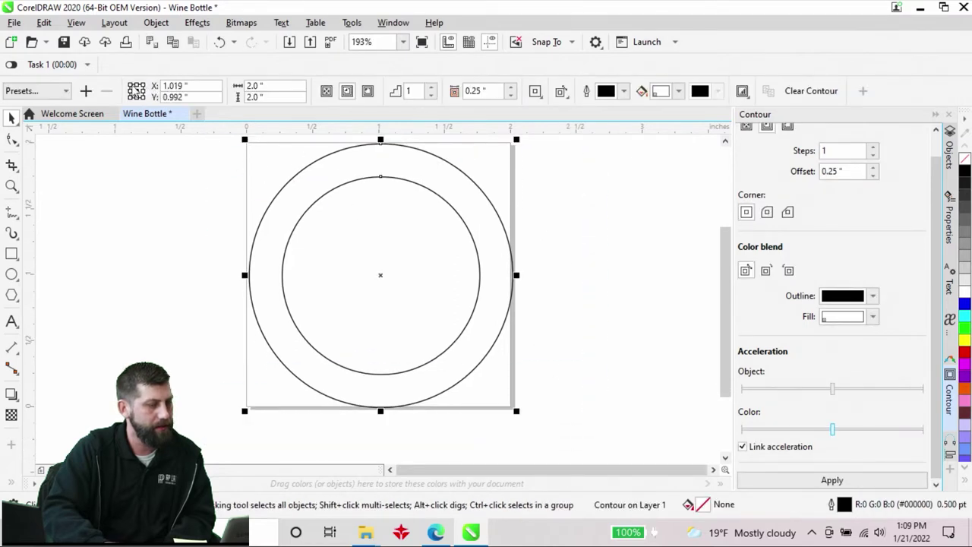
left_click(157, 23)
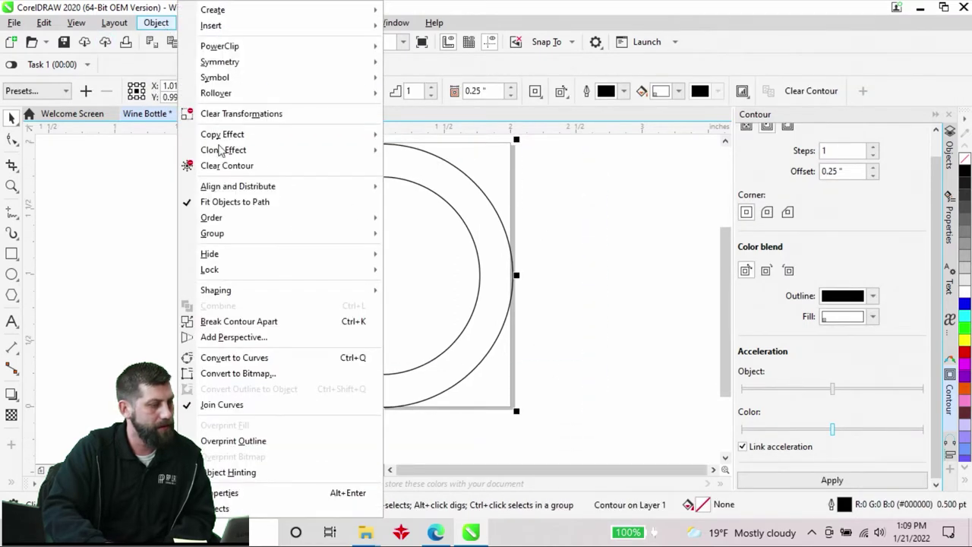
left_click(203, 322)
left_click(202, 319)
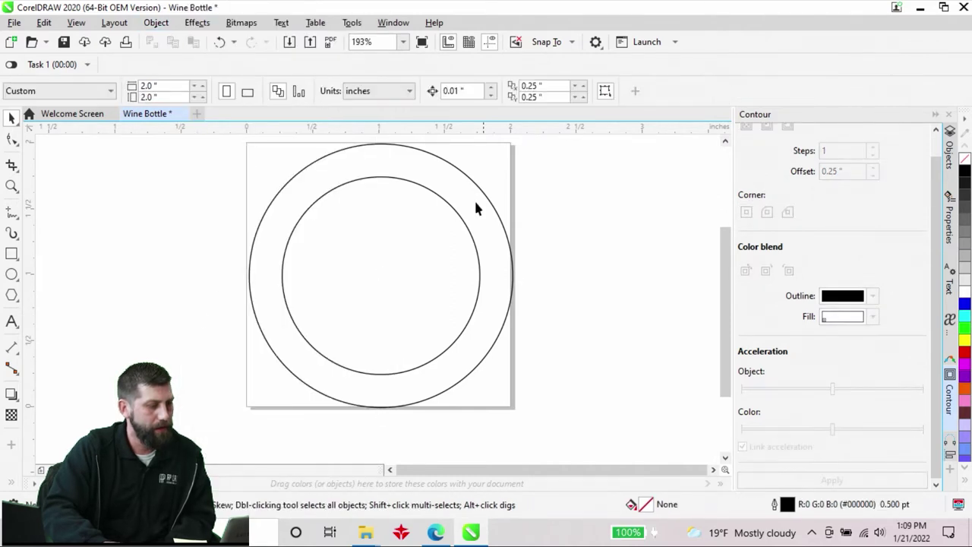
Step: Check that the outer and inner circles can be selected individually
left_click(510, 255)
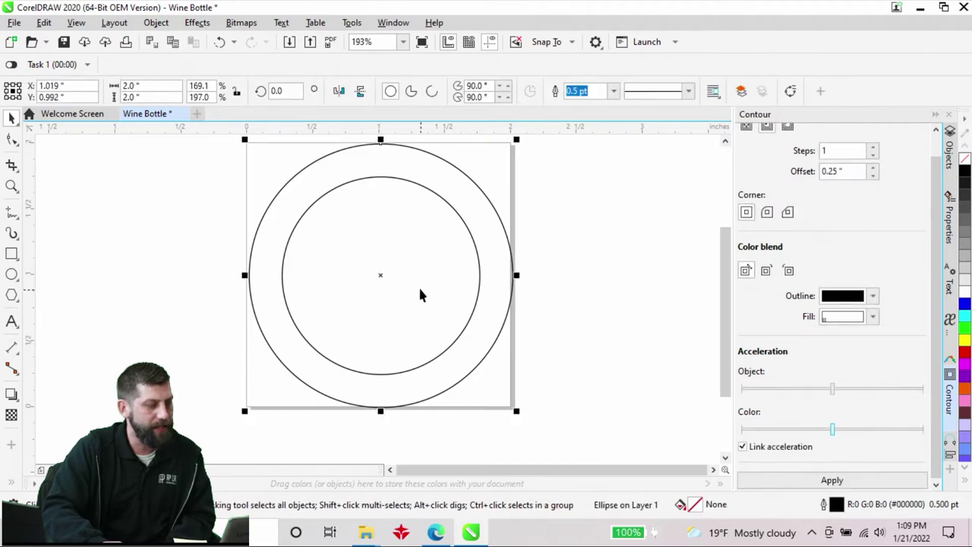
left_click(479, 271)
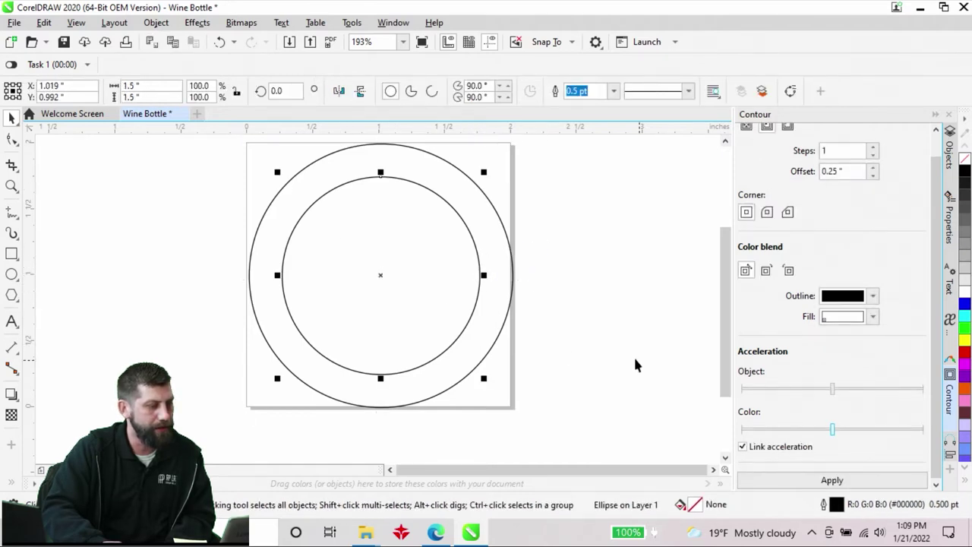
left_click(512, 256)
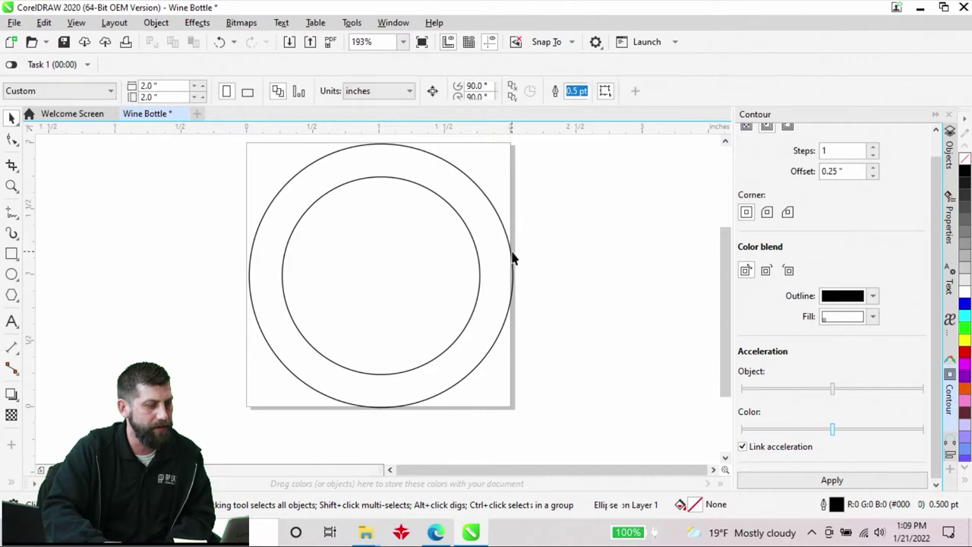
Step: Set the document's default font size for paragraph text to 48 pt
scroll(545, 265, "down", 2)
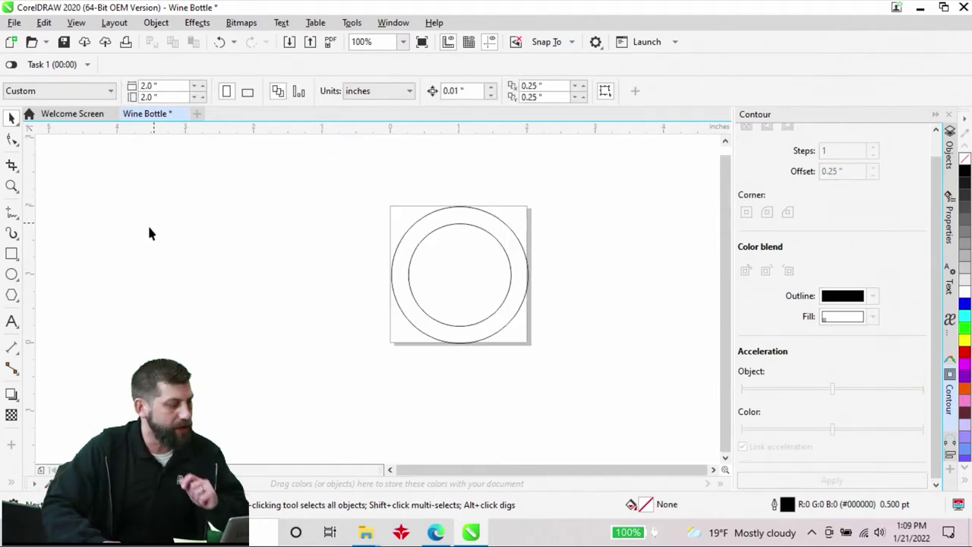
left_click(12, 323)
left_click(30, 322)
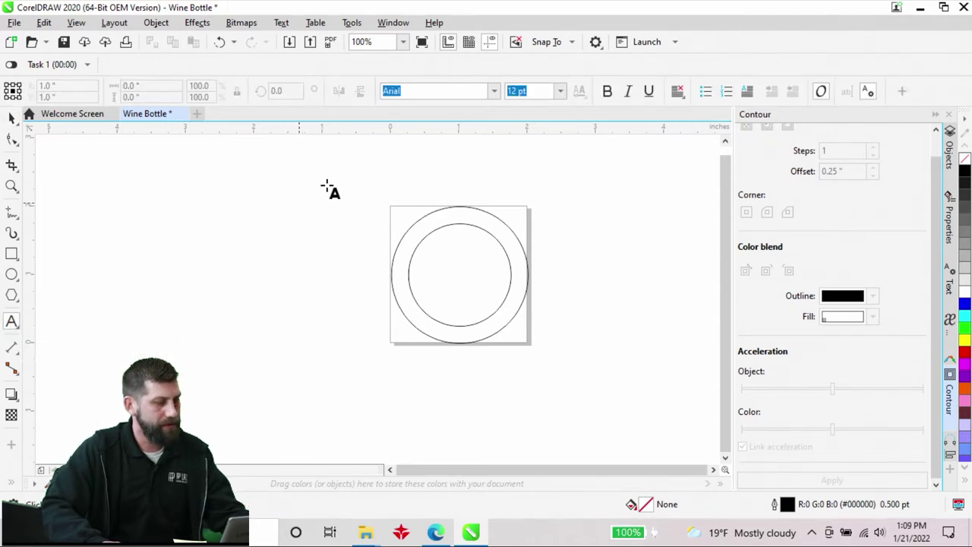
left_click(560, 91)
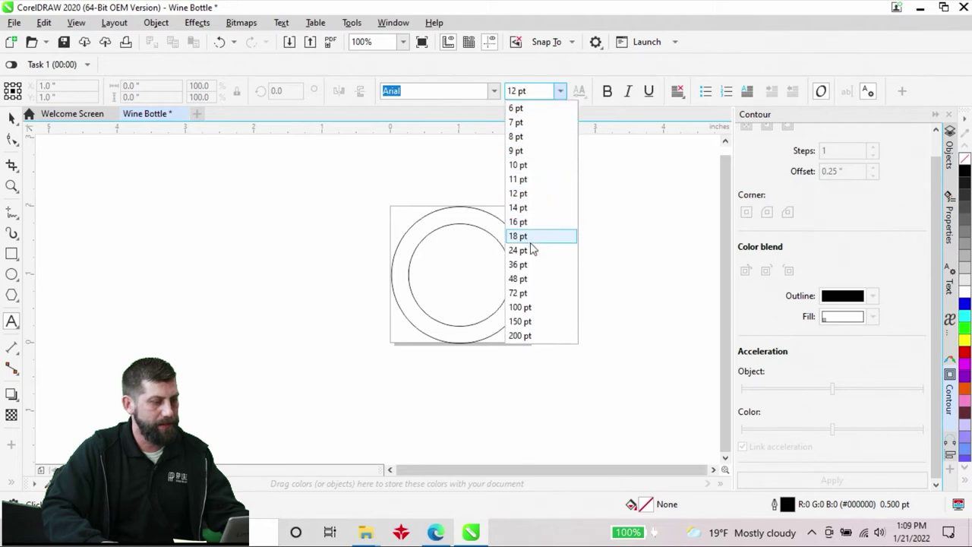
left_click(526, 283)
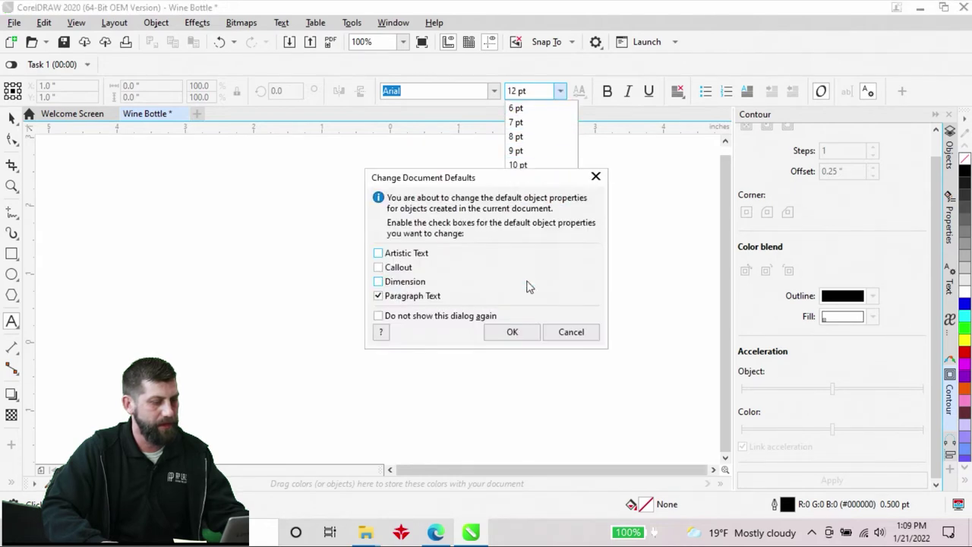
left_click(512, 333)
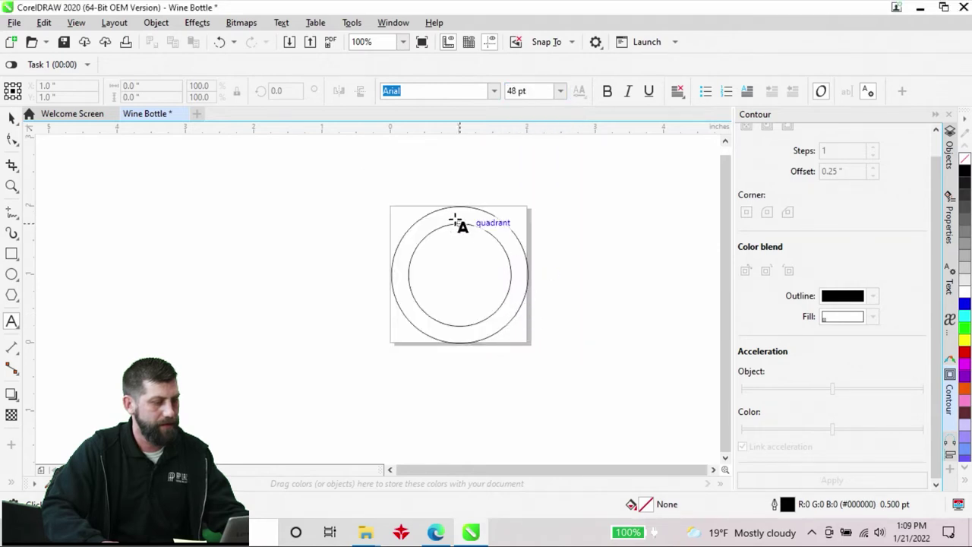
Step: Try to start text at the inner circle's top quadrant point, and undo the paragraph text frame created inside it
scroll(456, 222, "up", 3)
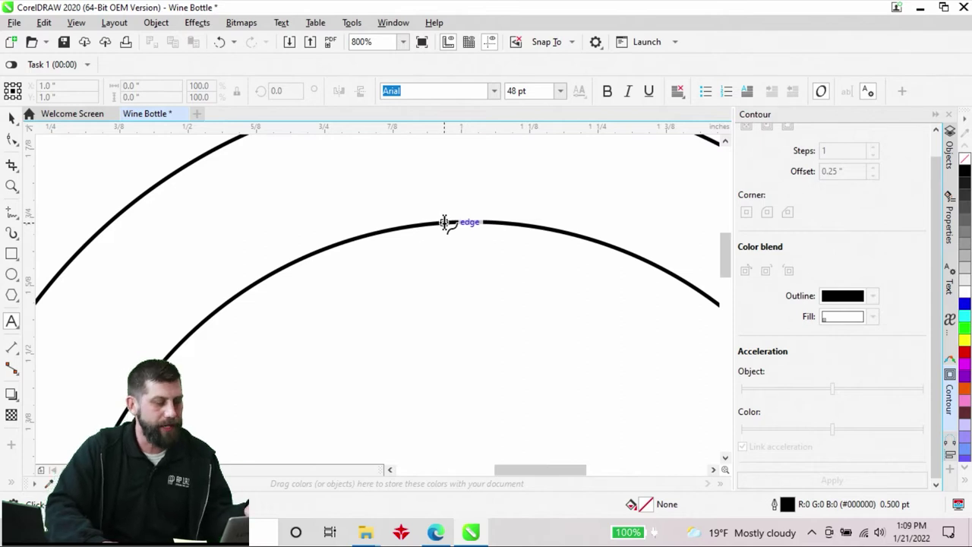
scroll(444, 222, "down", 1)
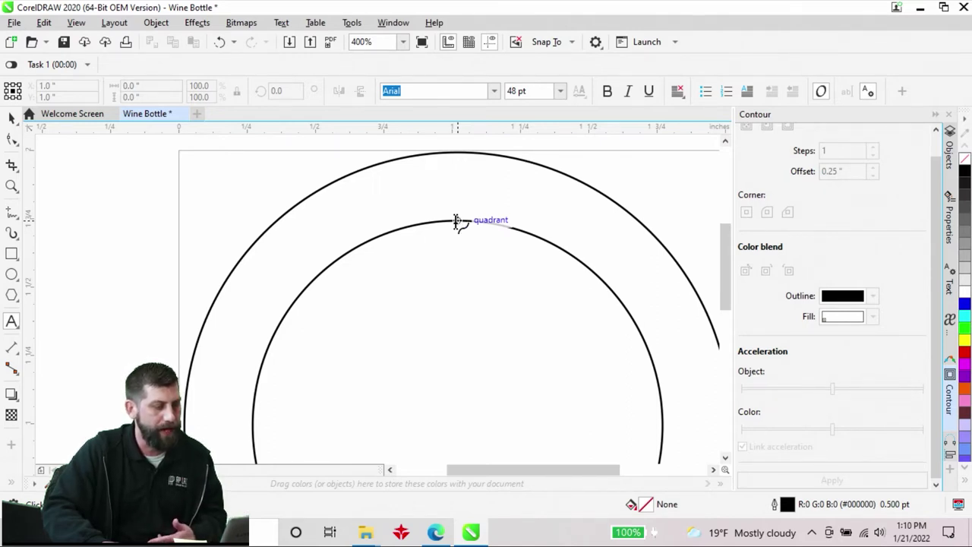
left_click(457, 220)
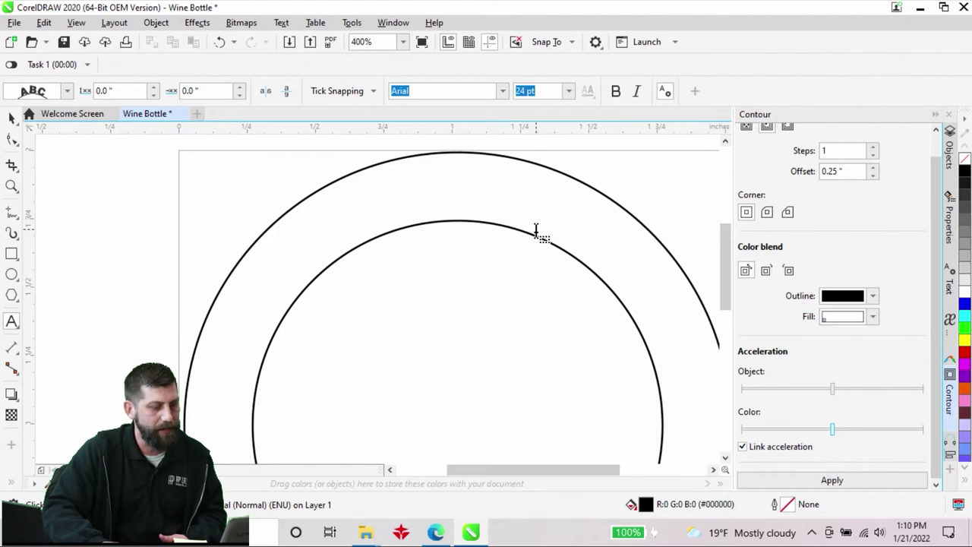
key("Escape")
scroll(495, 230, "down", 1)
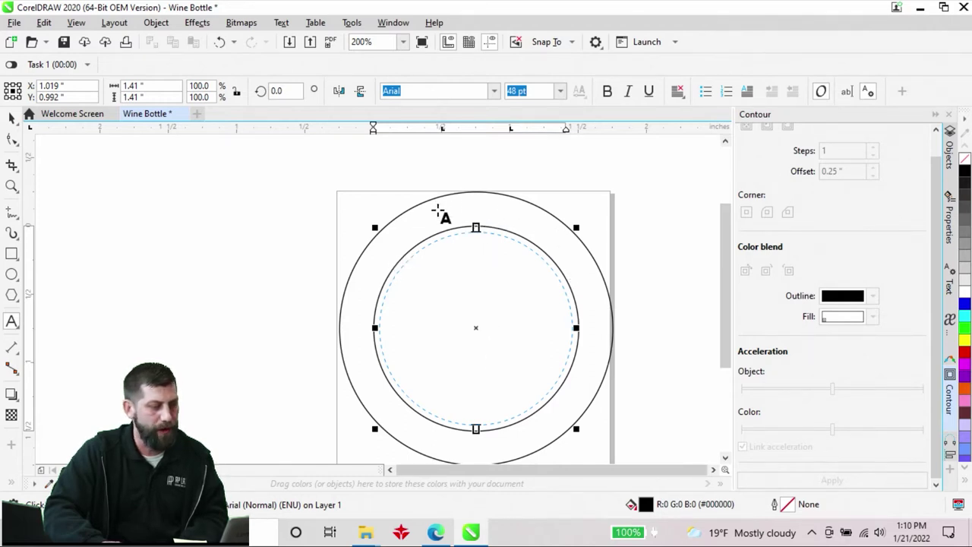
left_click(279, 204)
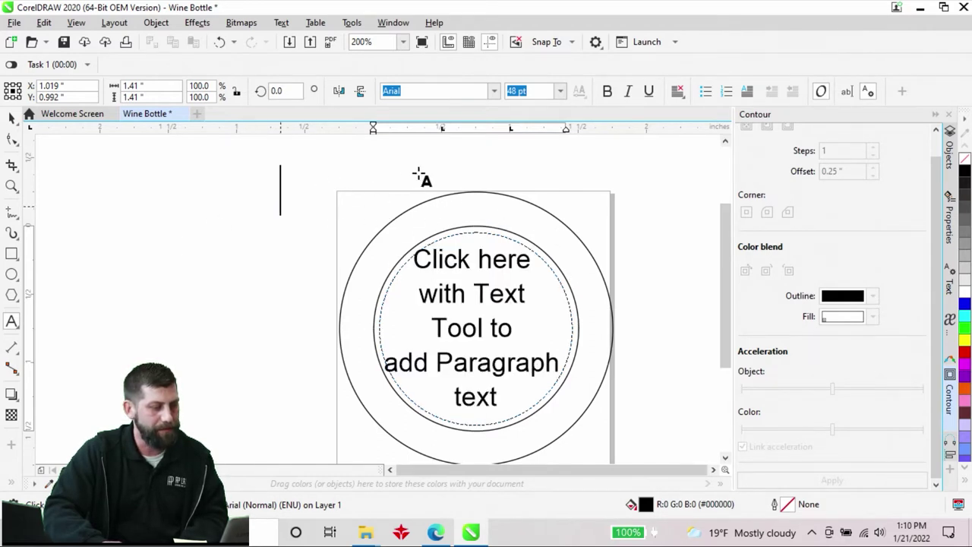
left_click(219, 42)
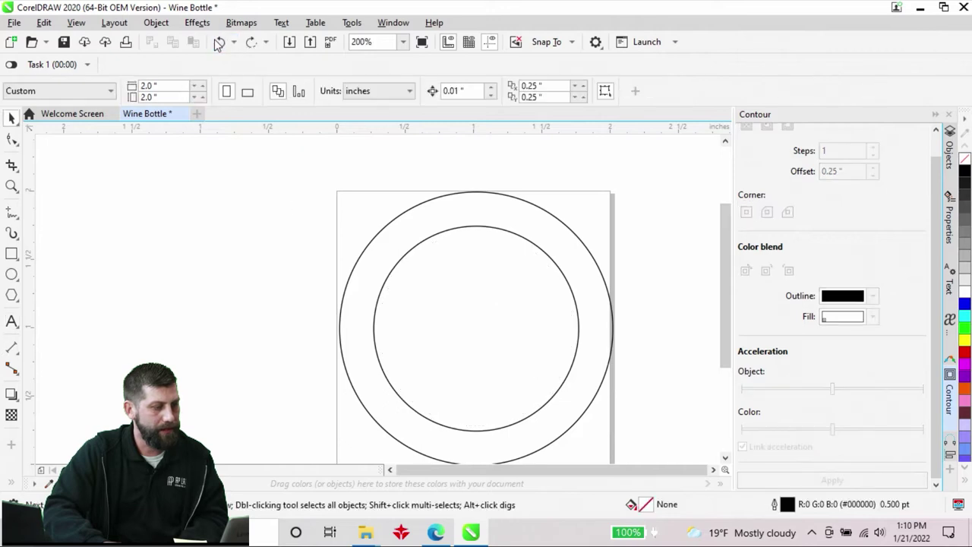
Step: Add the text HAPPY in 18 pt Arial along the top of the inner circle, centred on its top quadrant point
left_click(11, 320)
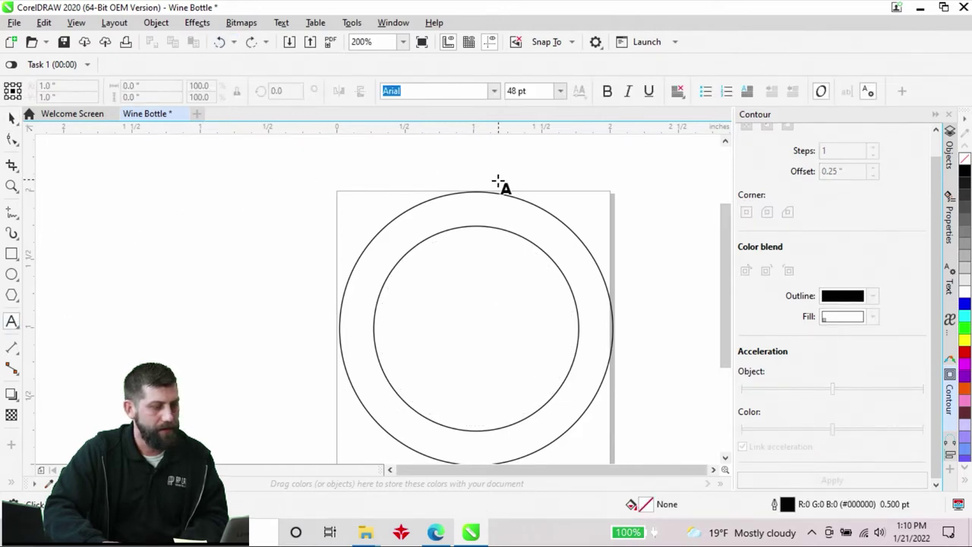
left_click(476, 225)
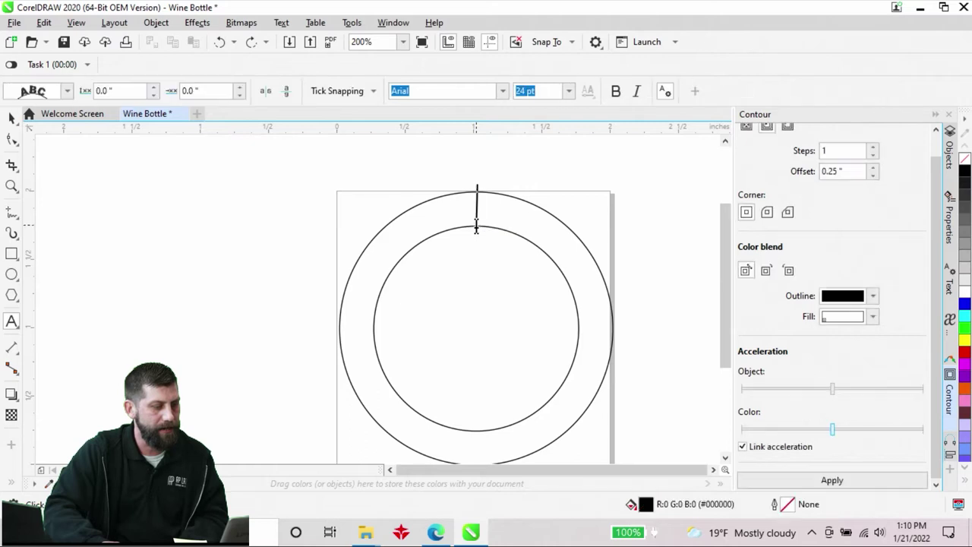
left_click(569, 92)
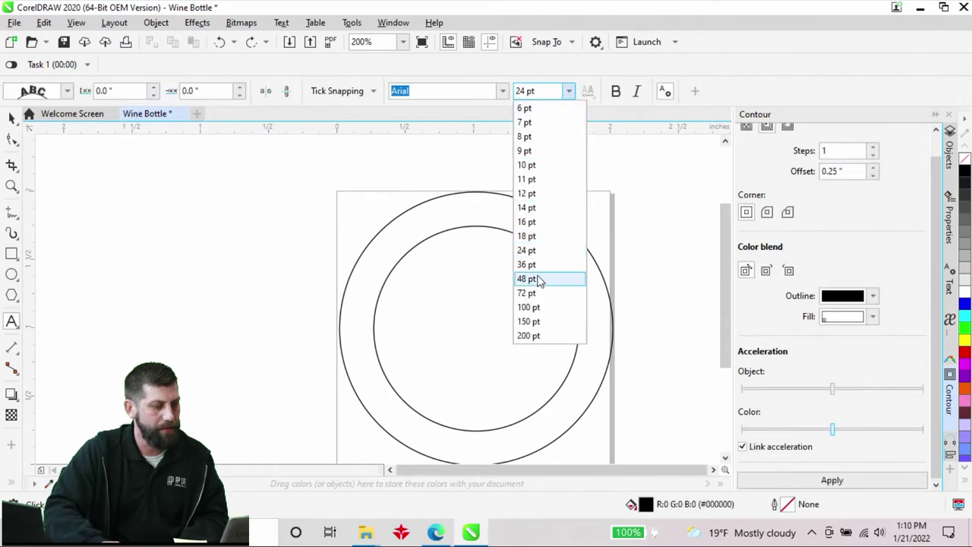
left_click(535, 235)
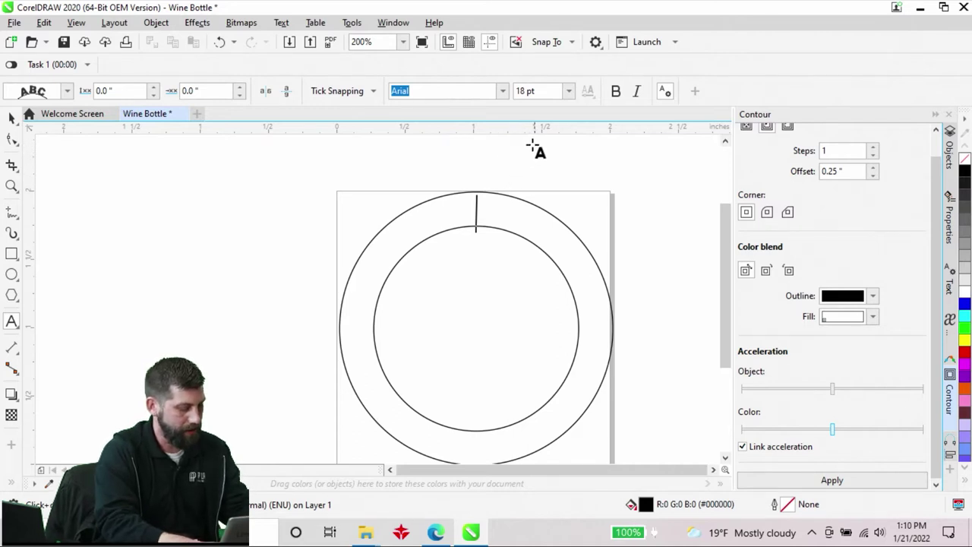
key("Caps_Lock")
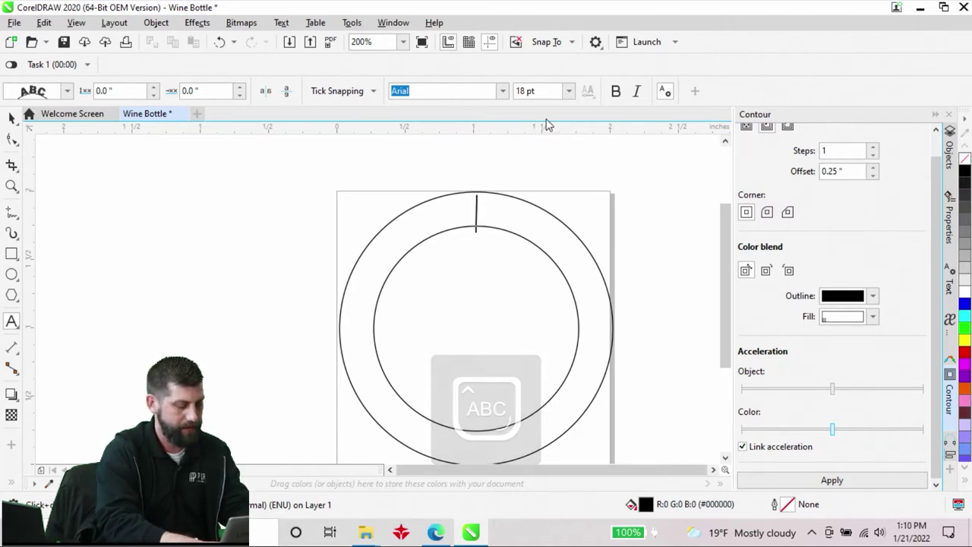
type("h")
key("BackSpace")
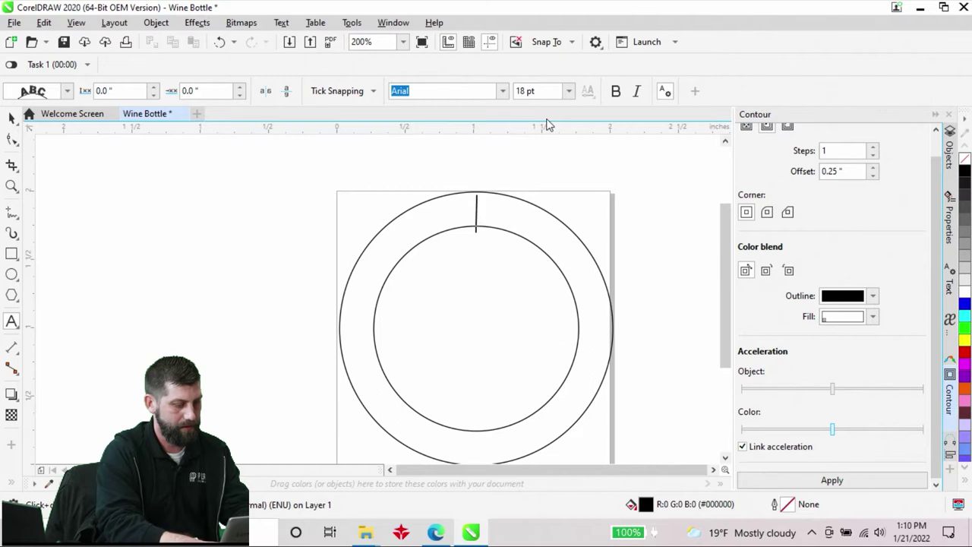
type("HAPPY")
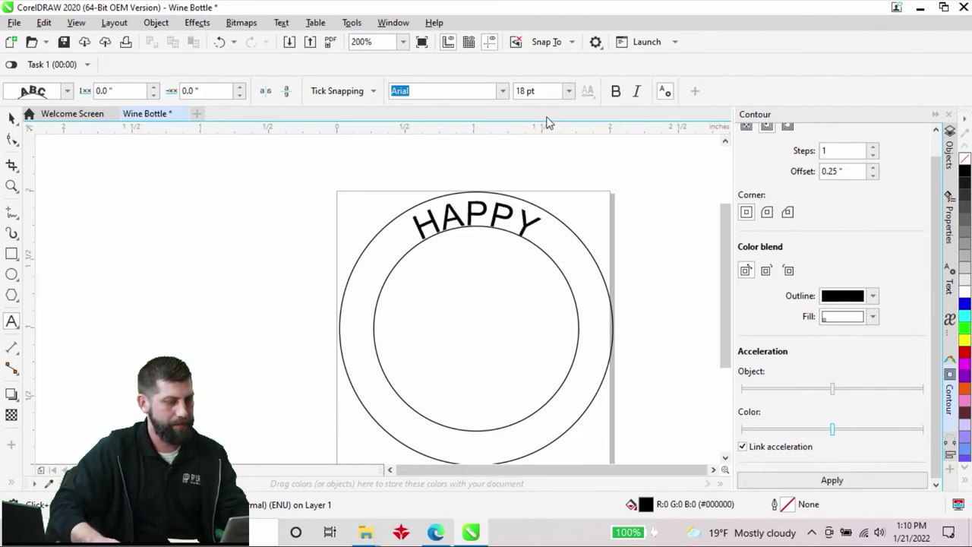
left_click(469, 217)
Step: Add the text ANNIVERSARY in 24 pt Arial along the bottom of the outer circle, starting at its bottom quadrant point
scroll(469, 216, "down", 2)
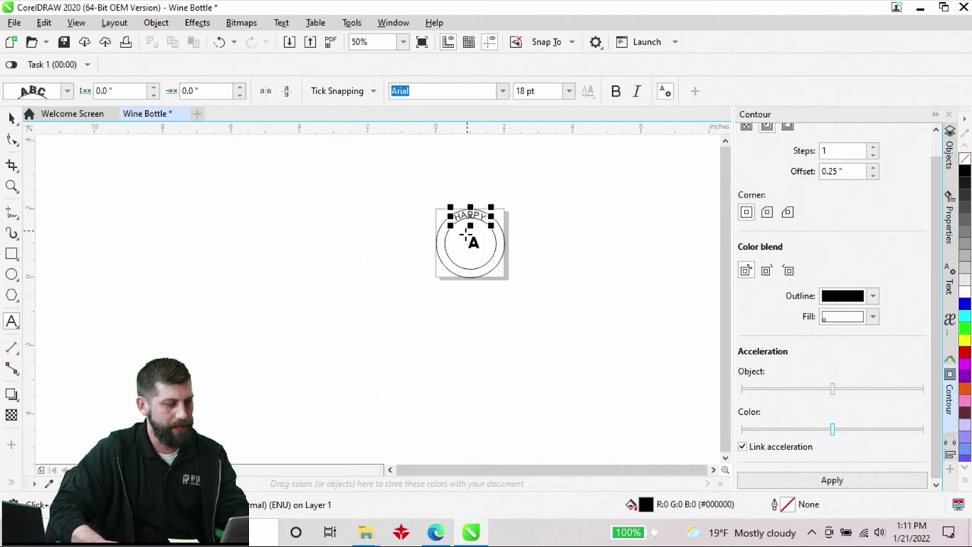
scroll(471, 279, "up", 2)
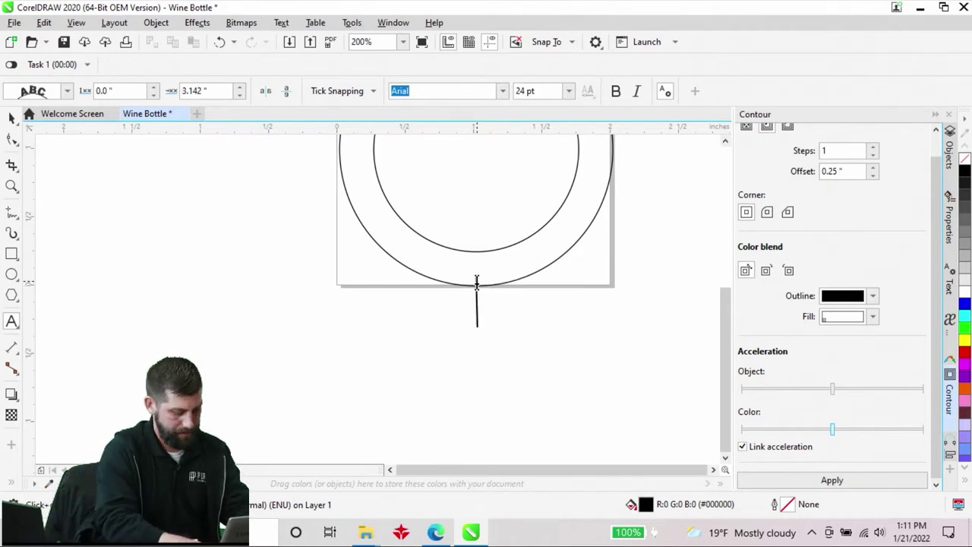
type("ANN")
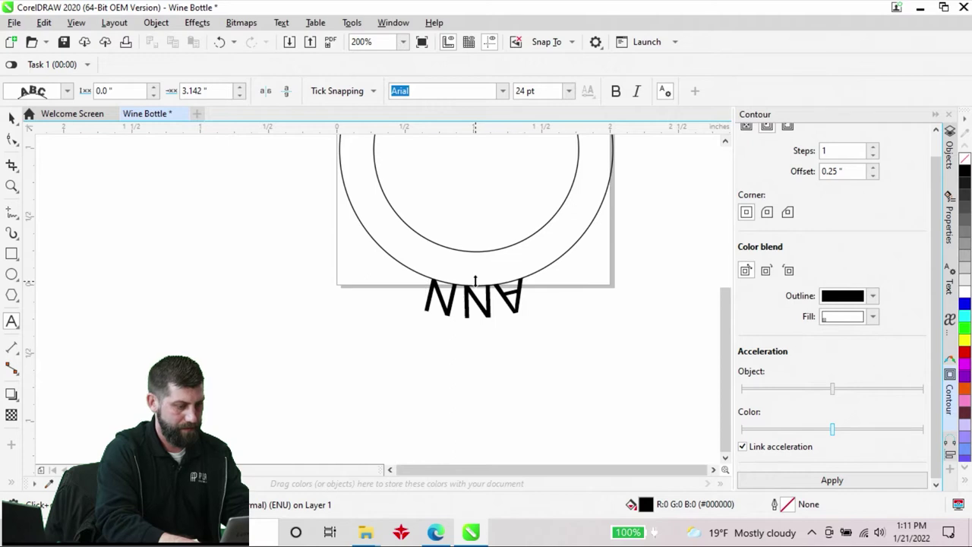
type("IVERS")
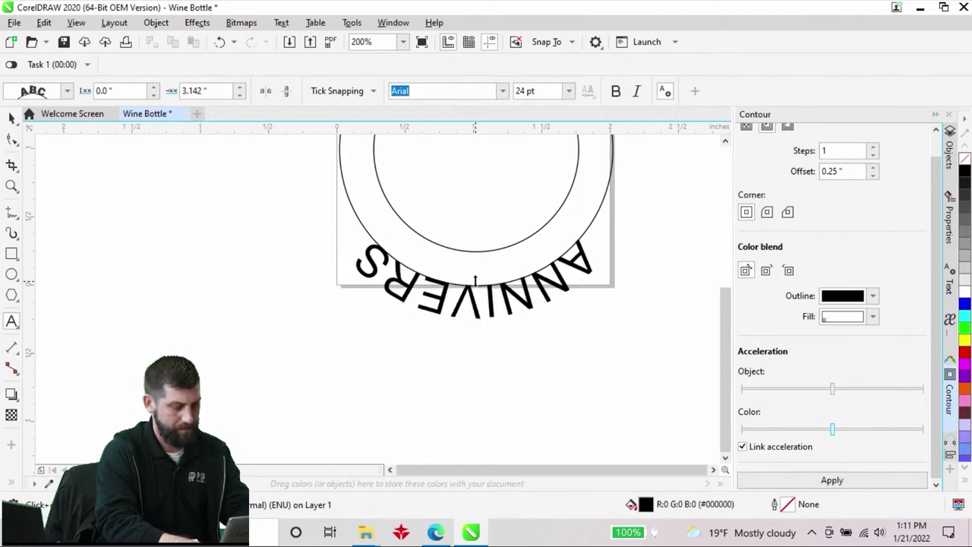
type("ARY")
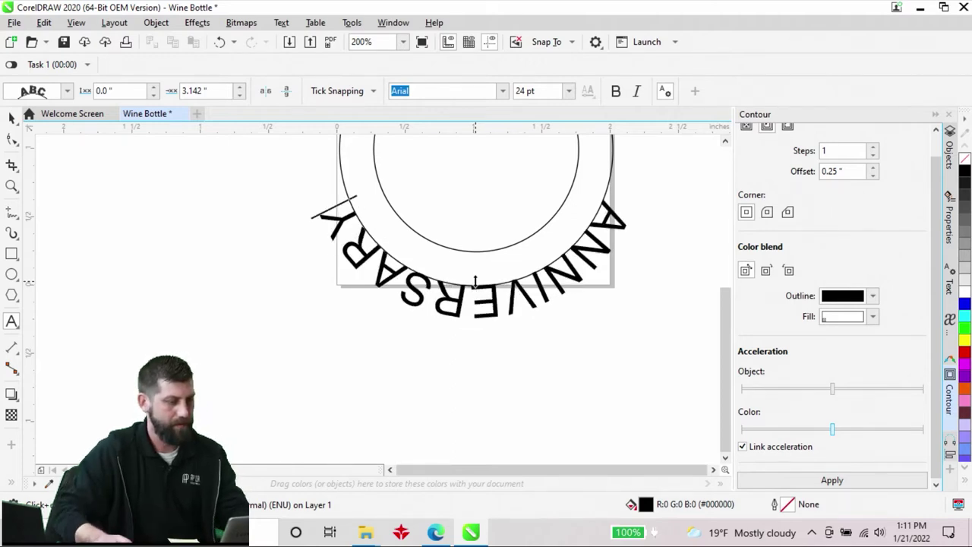
Step: Mirror the curved ANNIVERSARY text vertically and horizontally so it reads left to right inside the bottom of the ring
left_click(332, 205)
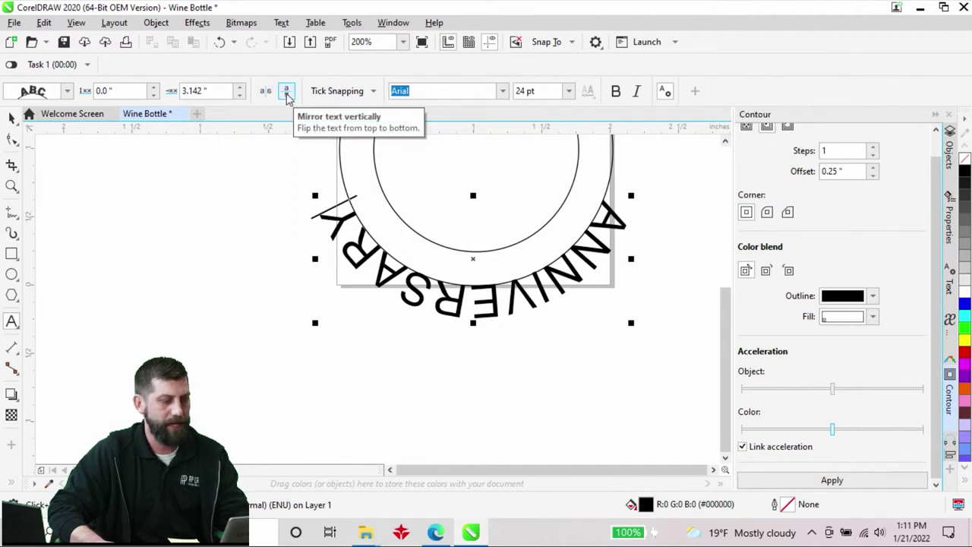
left_click(286, 93)
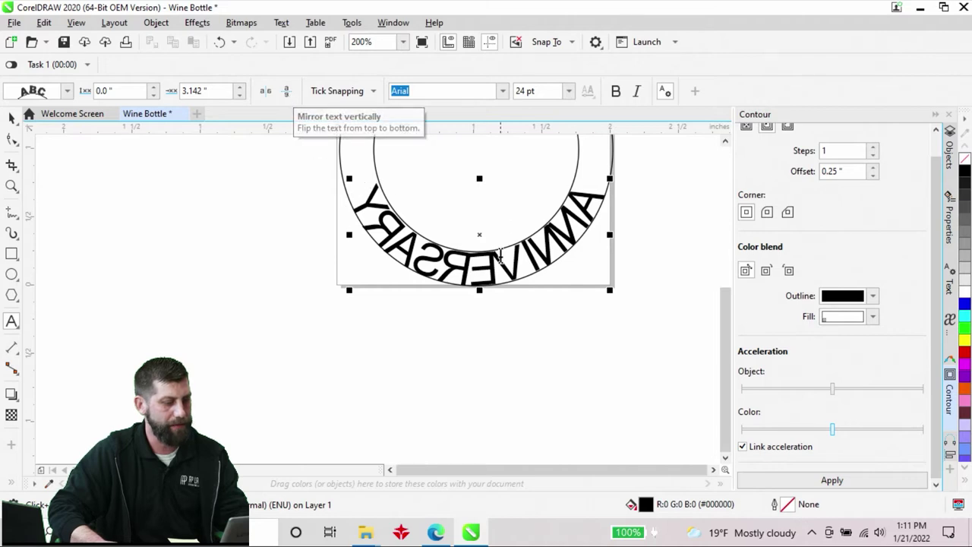
left_click(266, 92)
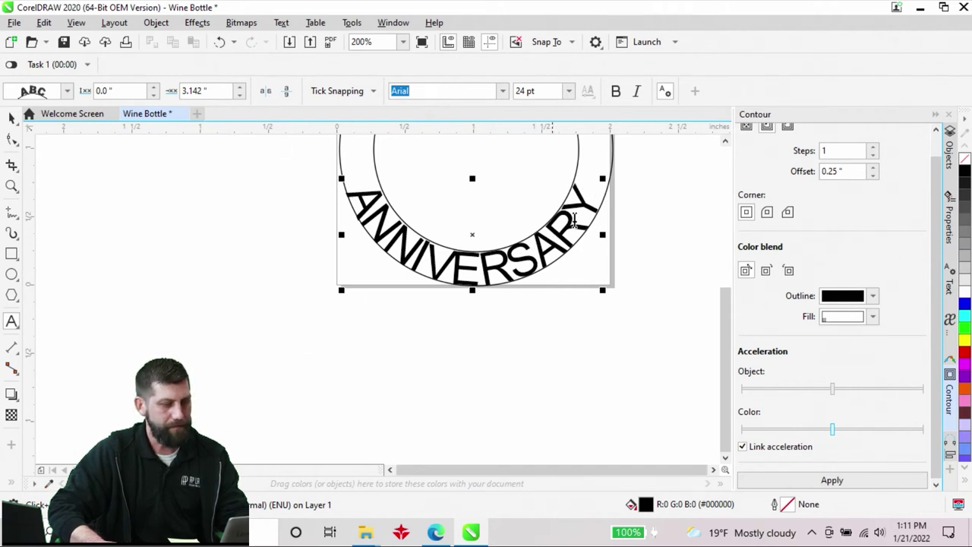
Step: Scale the ANNIVERSARY text down proportionally to about 20.6 pt so it fits between the two circles
left_click_drag(605, 180, 590, 186)
scroll(497, 243, "down", 1)
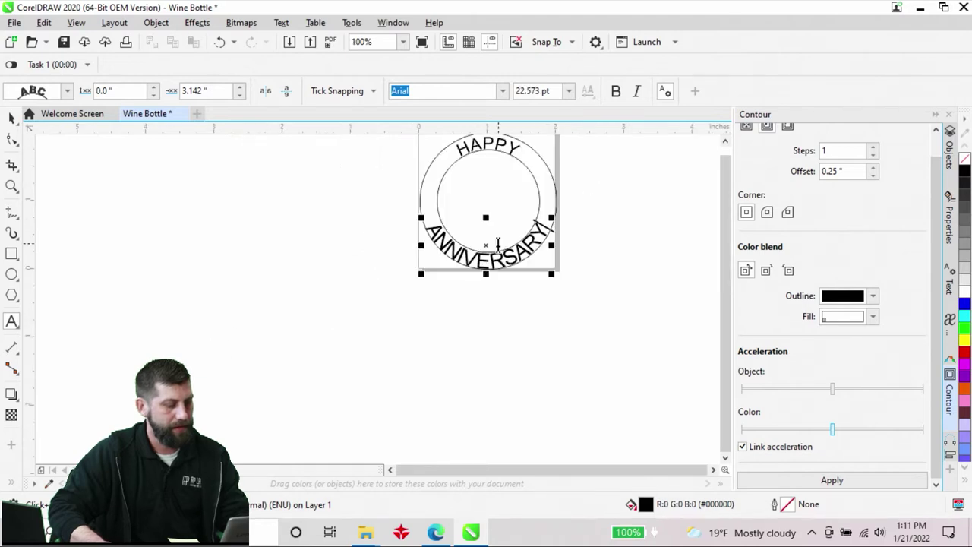
left_click_drag(557, 218, 552, 224)
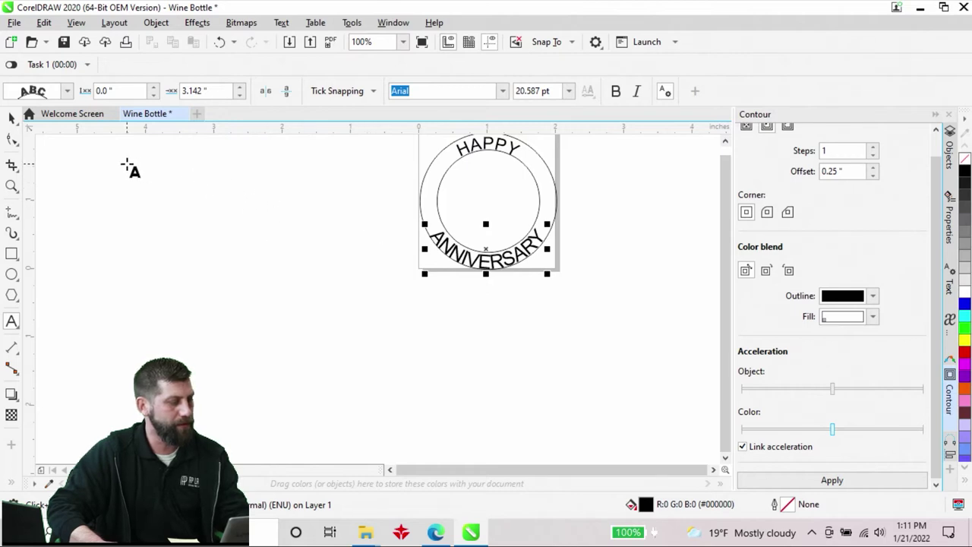
left_click(11, 120)
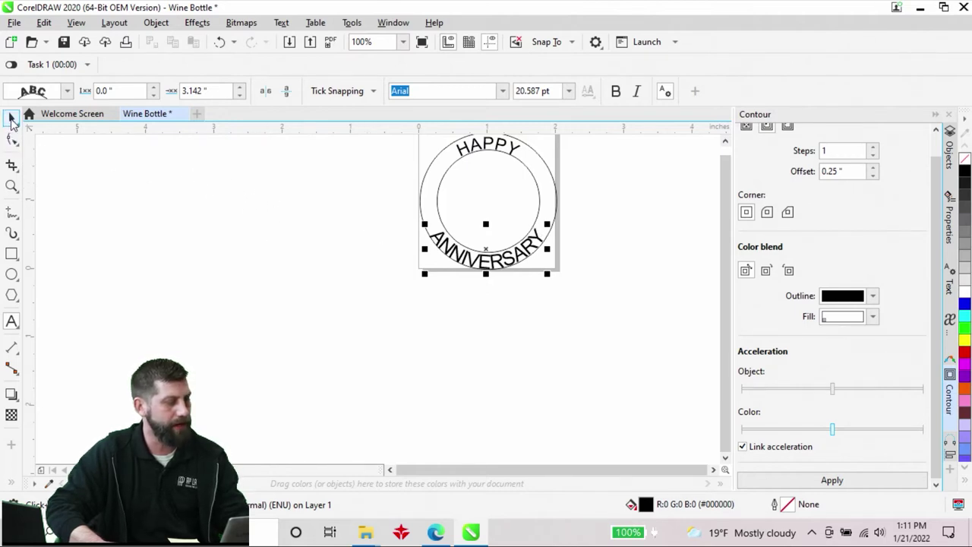
left_click(48, 120)
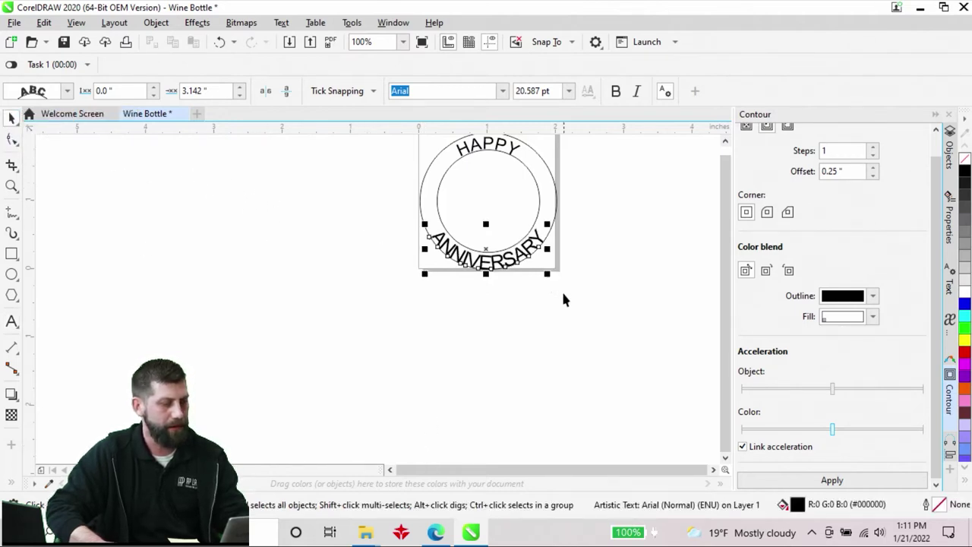
Step: Select the ANNIVERSARY text and browse the available fonts, previewing the word in different typefaces
left_click(502, 144)
left_click(490, 267)
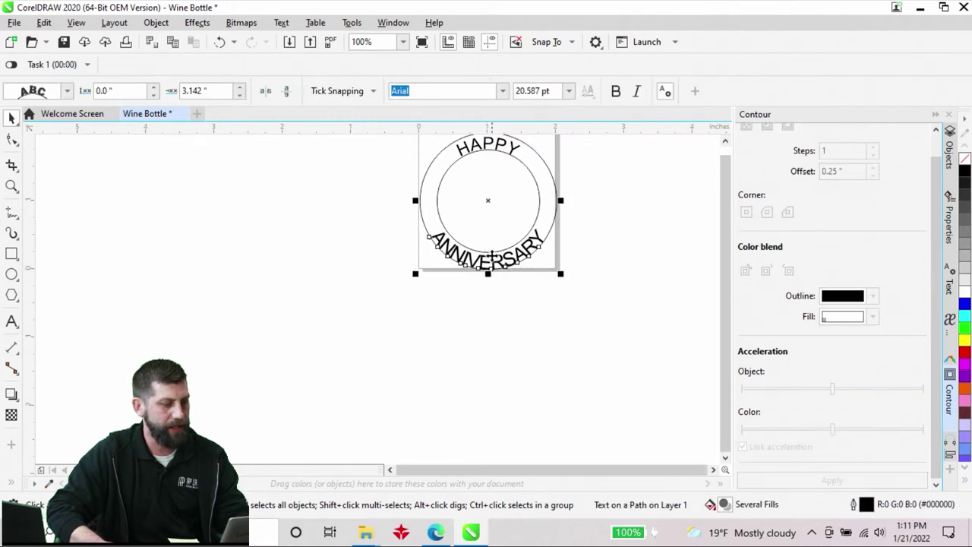
left_click(502, 91)
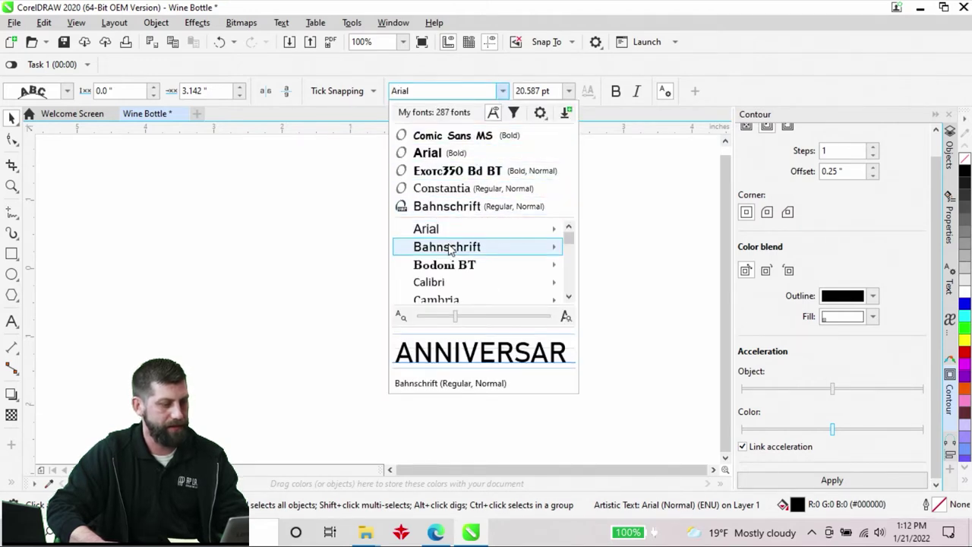
scroll(450, 250, "down", 2)
scroll(449, 250, "down", 2)
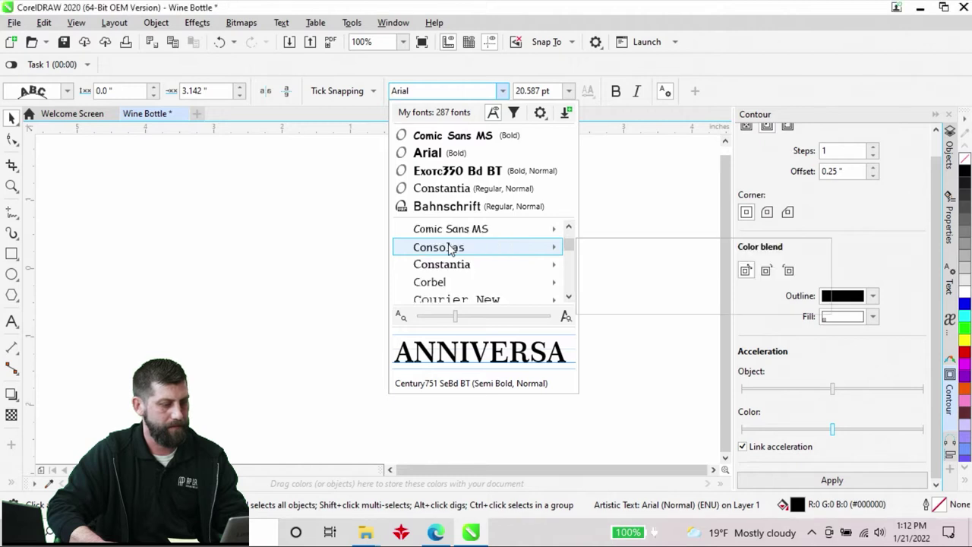
scroll(449, 250, "down", 1)
scroll(450, 250, "down", 1)
scroll(449, 250, "down", 1)
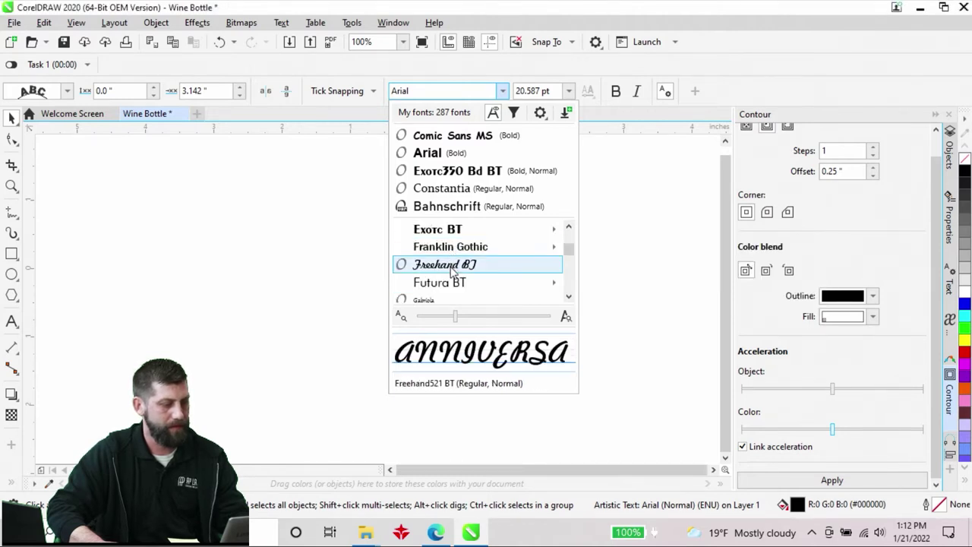
scroll(451, 272, "down", 2)
scroll(451, 272, "down", 2)
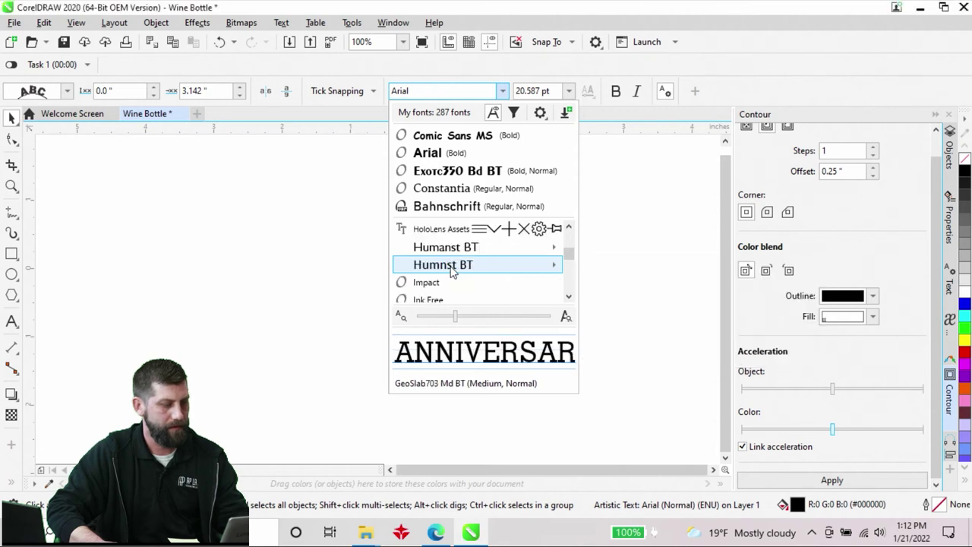
scroll(451, 272, "down", 2)
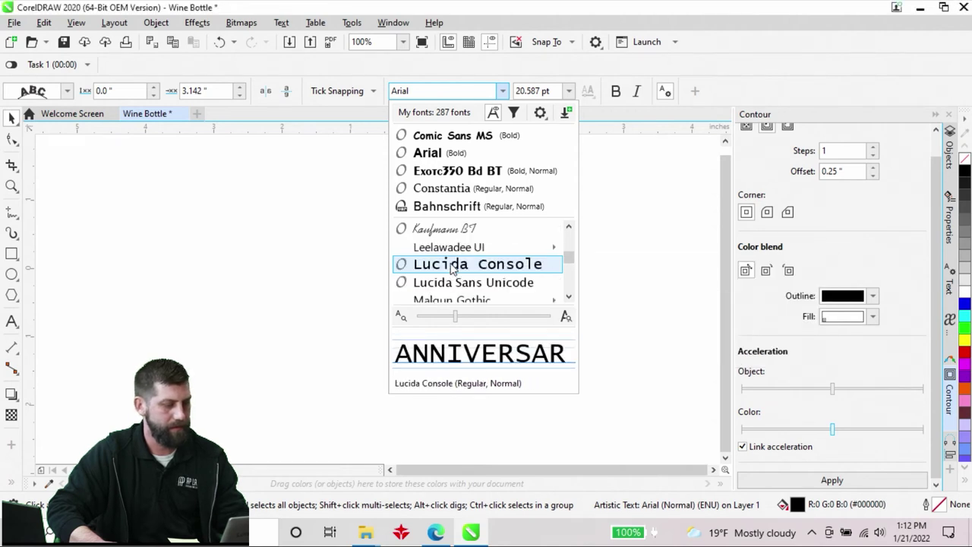
scroll(451, 267, "down", 5)
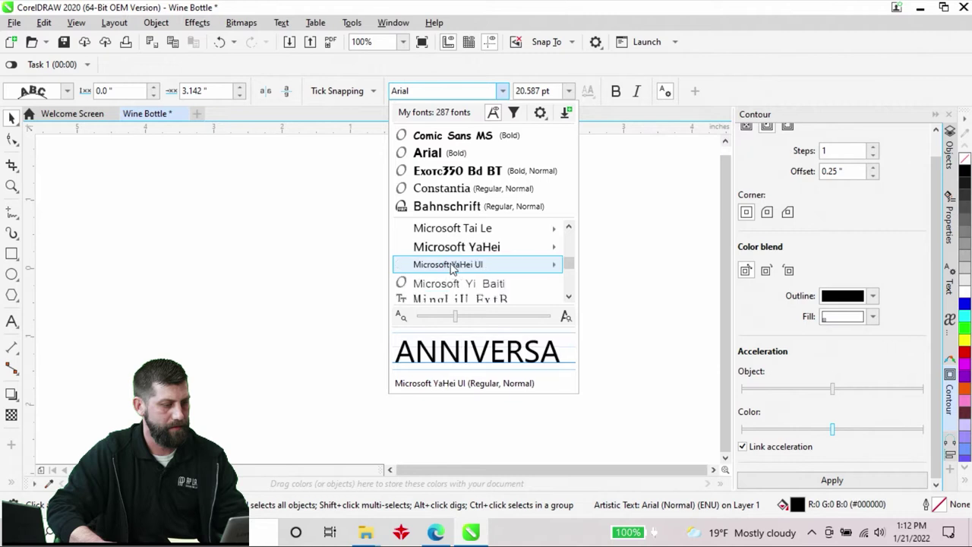
scroll(451, 268, "down", 4)
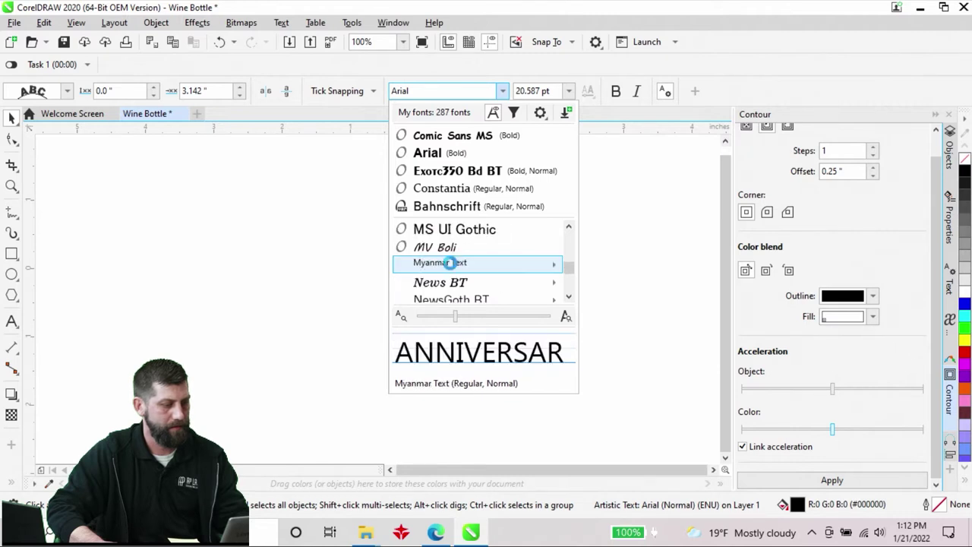
scroll(451, 262, "up", 12)
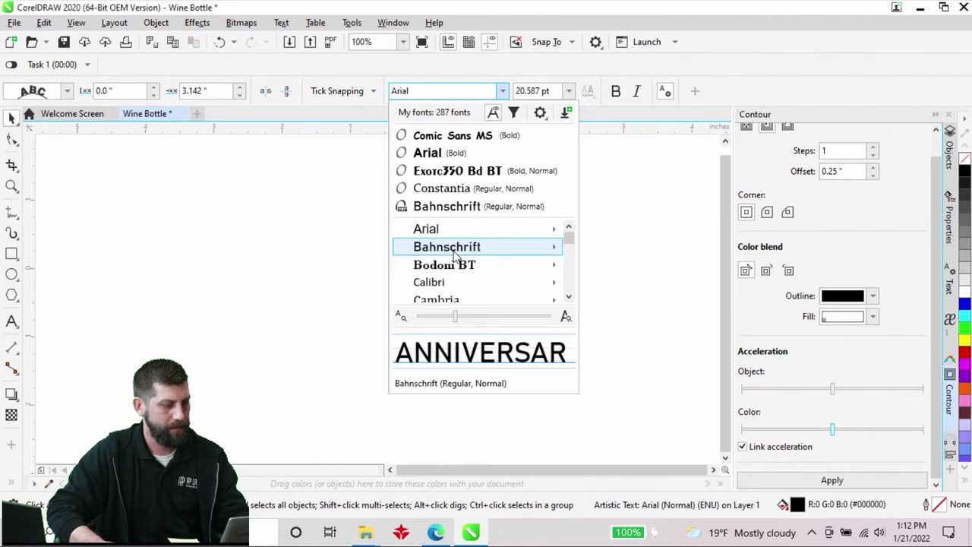
scroll(453, 254, "down", 3)
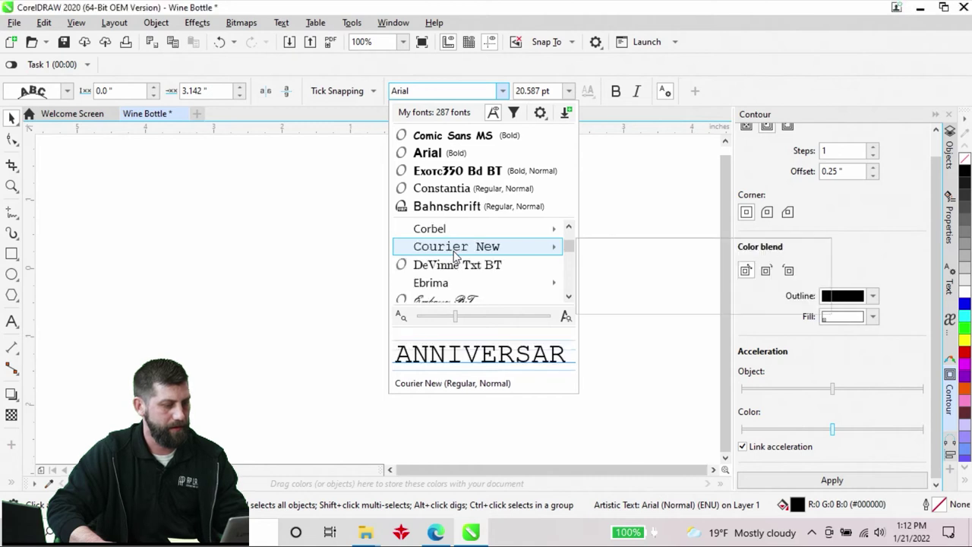
scroll(453, 254, "down", 1)
scroll(454, 256, "down", 1)
scroll(454, 258, "down", 1)
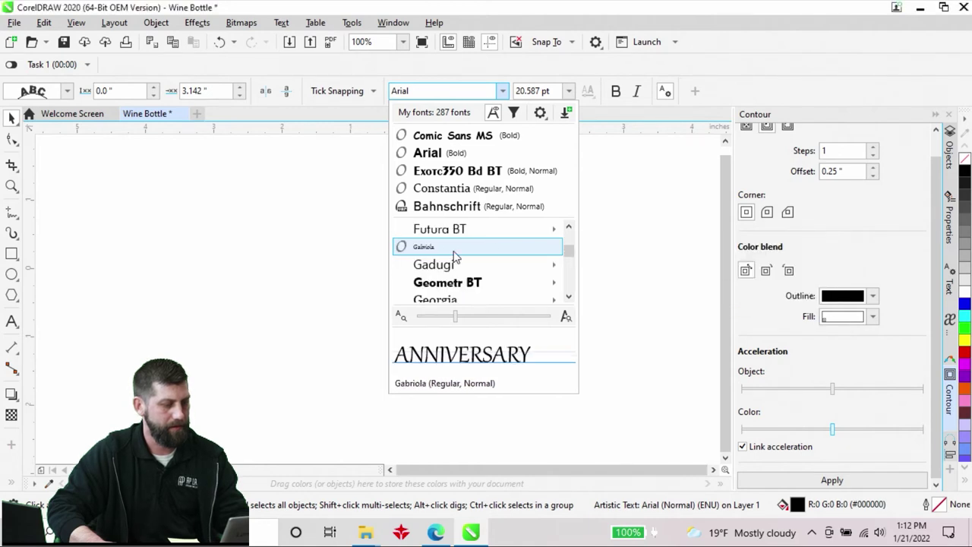
scroll(455, 257, "down", 4)
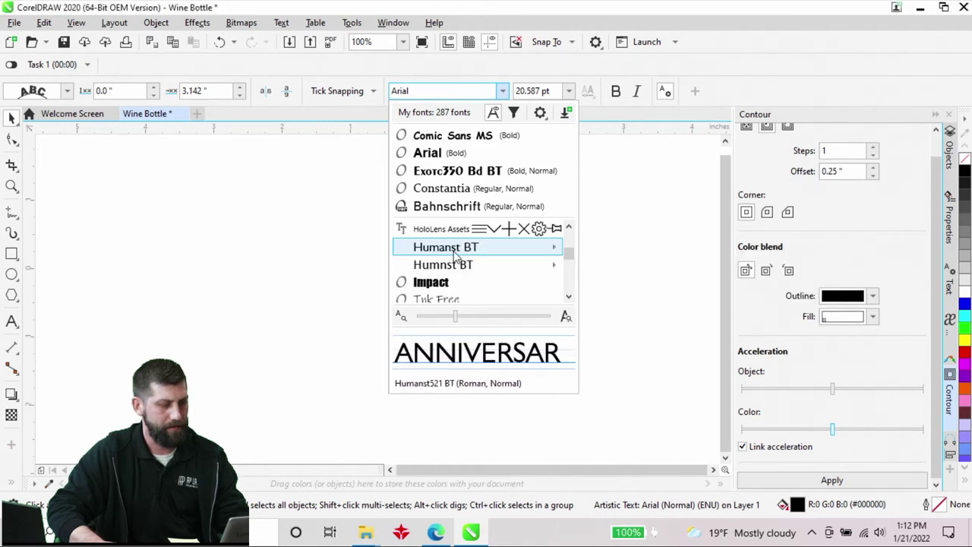
scroll(454, 257, "down", 1)
scroll(455, 257, "down", 1)
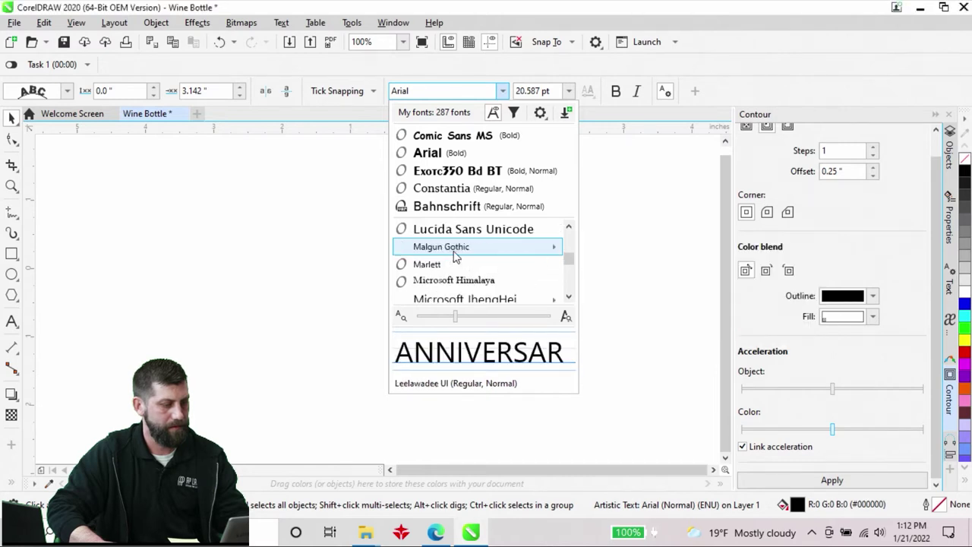
scroll(456, 256, "up", 1)
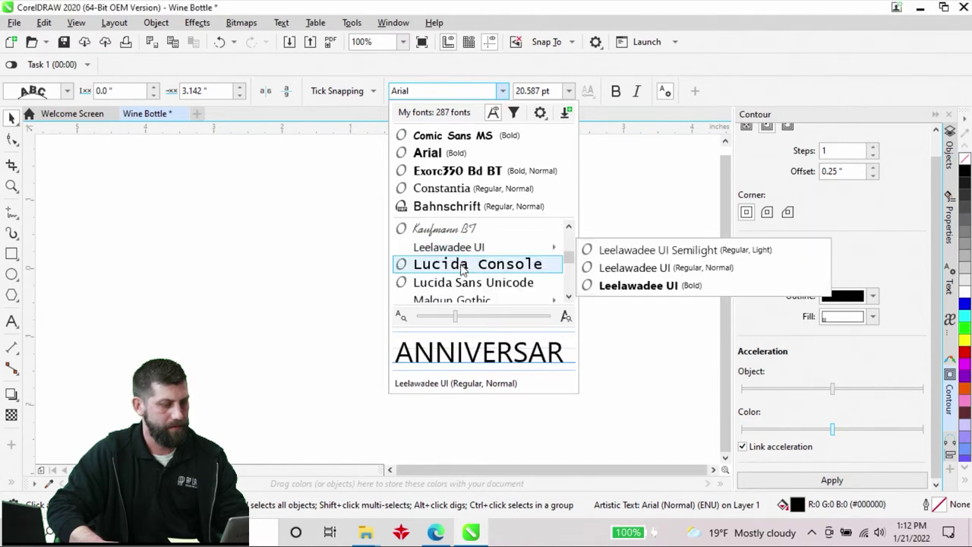
scroll(456, 283, "down", 1)
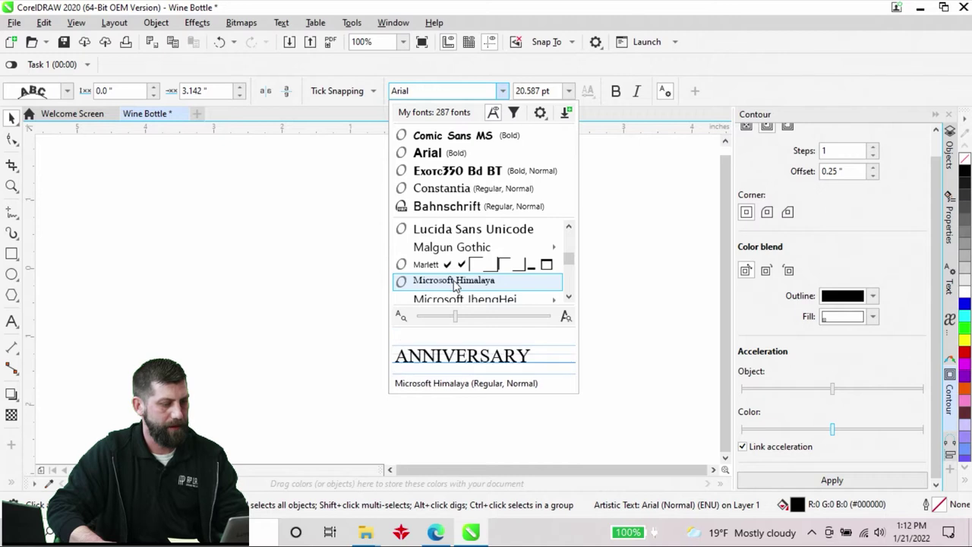
scroll(454, 285, "down", 1)
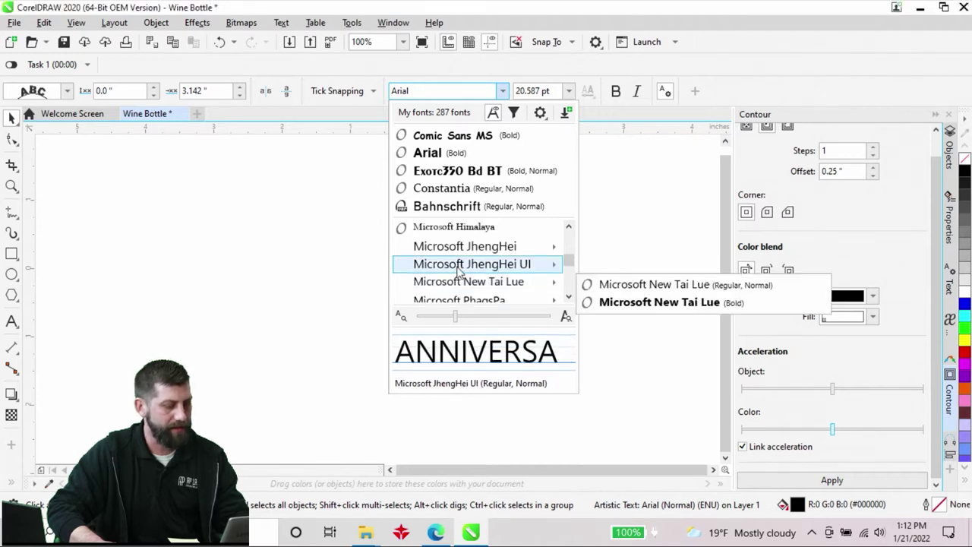
mouse_move(458, 270)
scroll(458, 272, "down", 1)
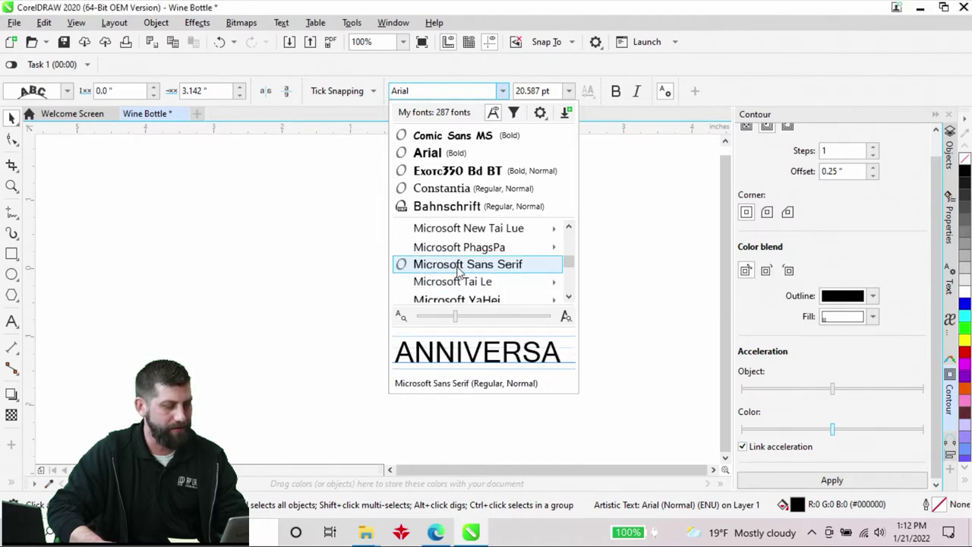
scroll(458, 272, "down", 2)
scroll(458, 272, "down", 1)
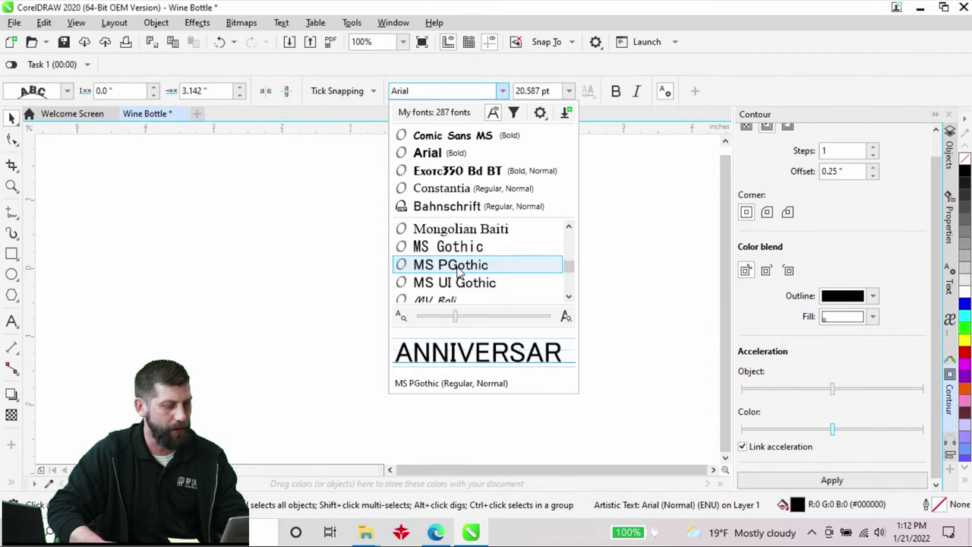
scroll(458, 272, "down", 1)
scroll(458, 272, "down", 1)
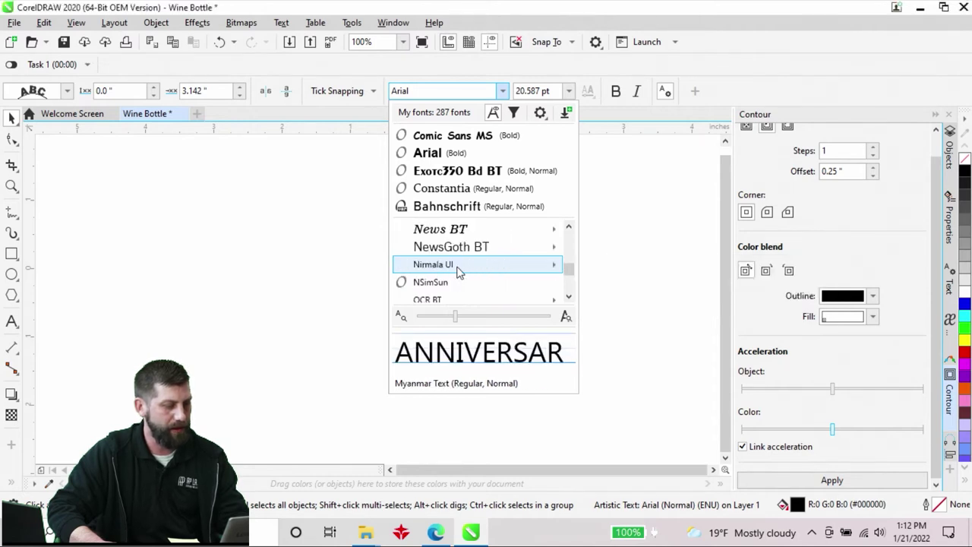
scroll(458, 272, "down", 1)
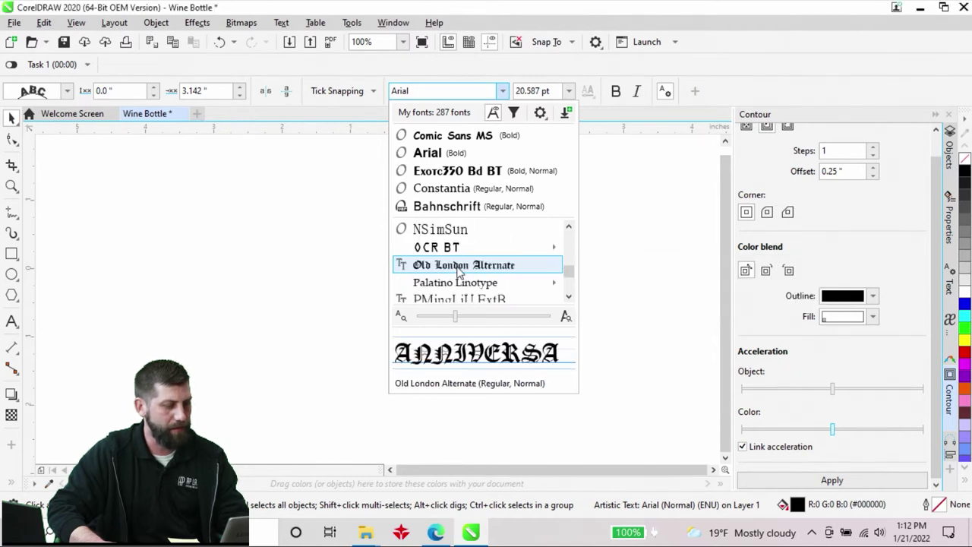
scroll(458, 272, "down", 1)
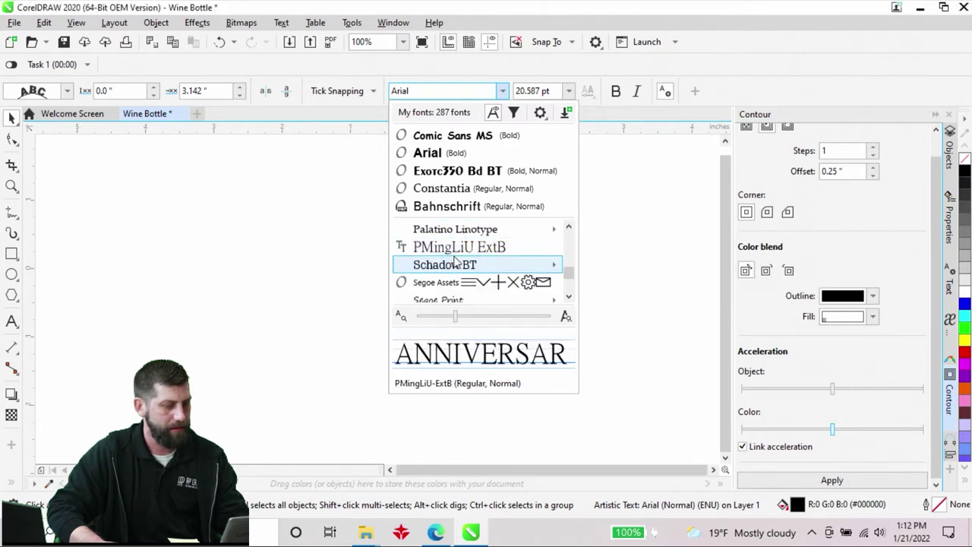
scroll(456, 262, "down", 1)
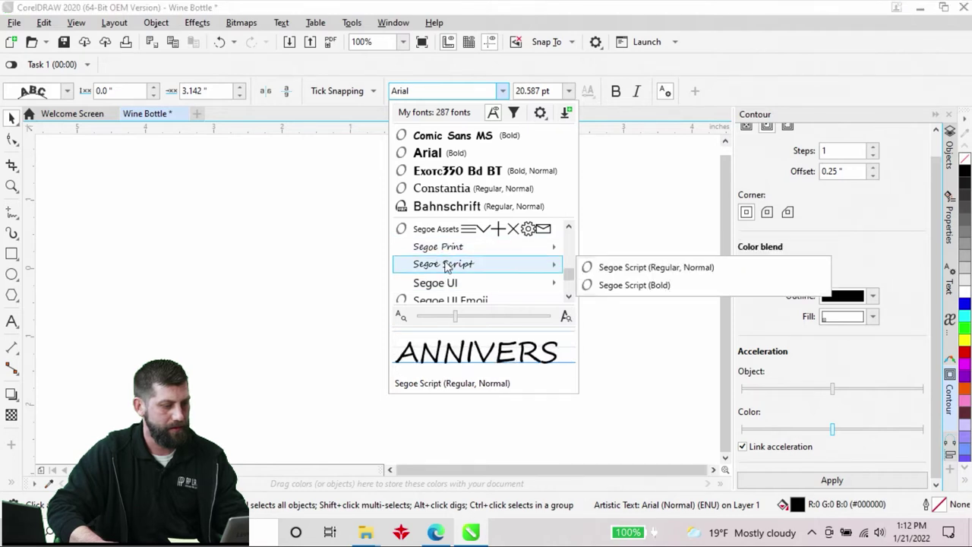
scroll(456, 269, "down", 1)
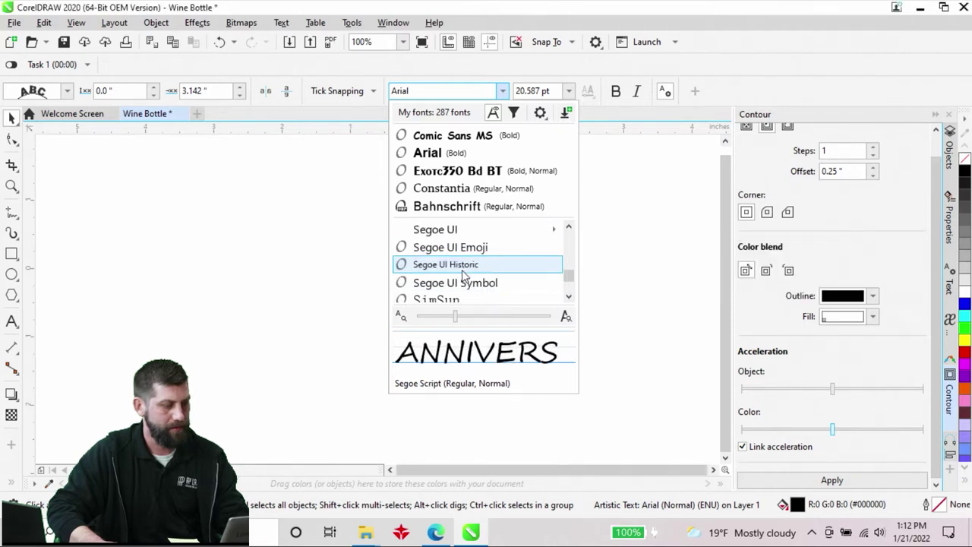
scroll(452, 275, "down", 1)
scroll(452, 277, "down", 2)
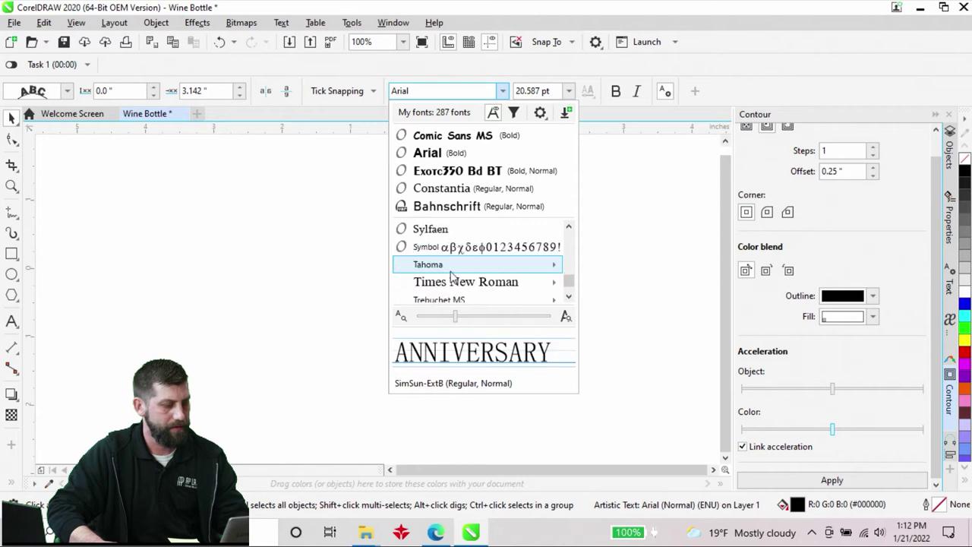
scroll(453, 277, "down", 1)
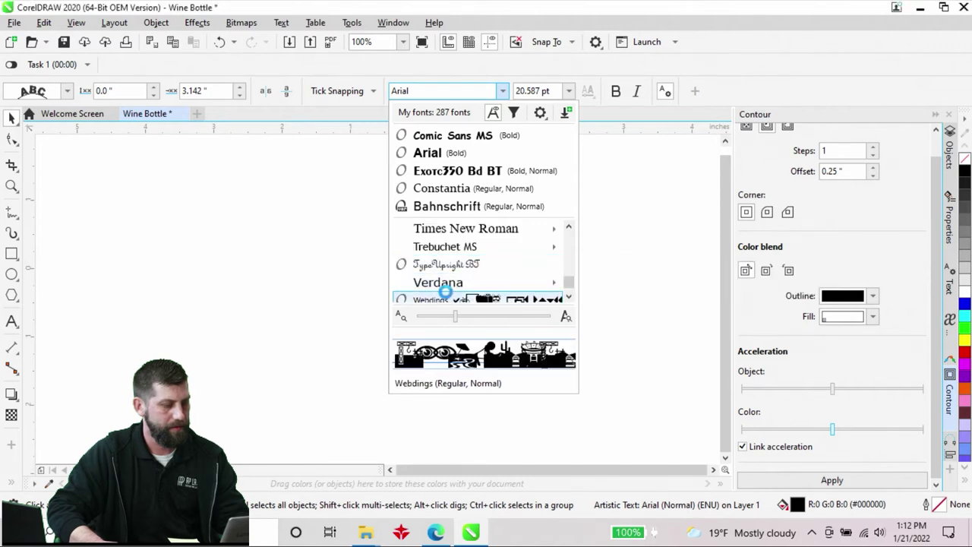
scroll(450, 279, "up", 6)
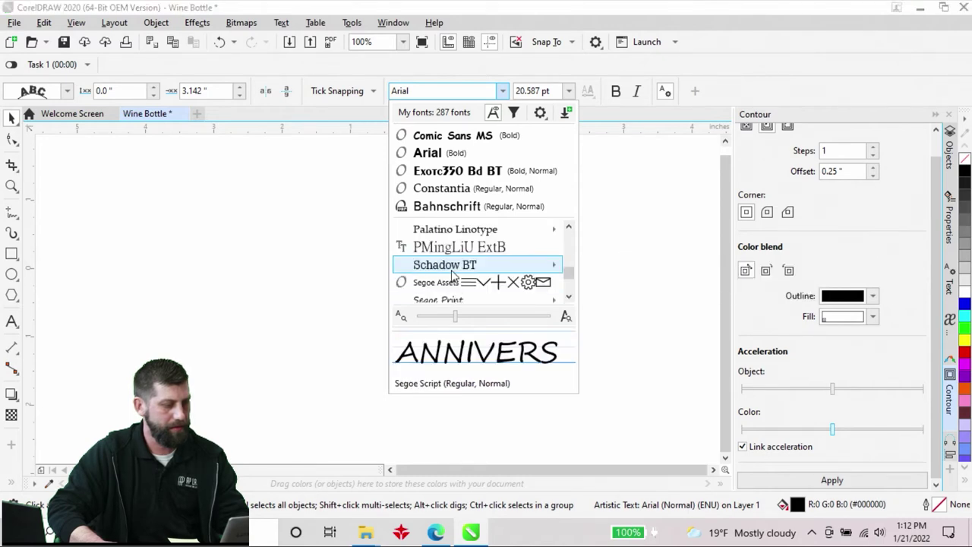
scroll(451, 272, "up", 5)
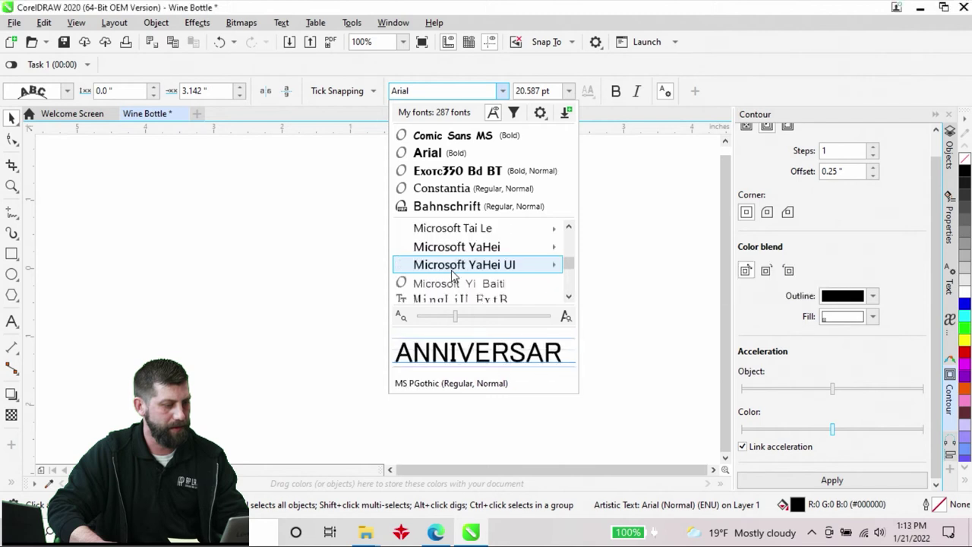
scroll(452, 271, "up", 3)
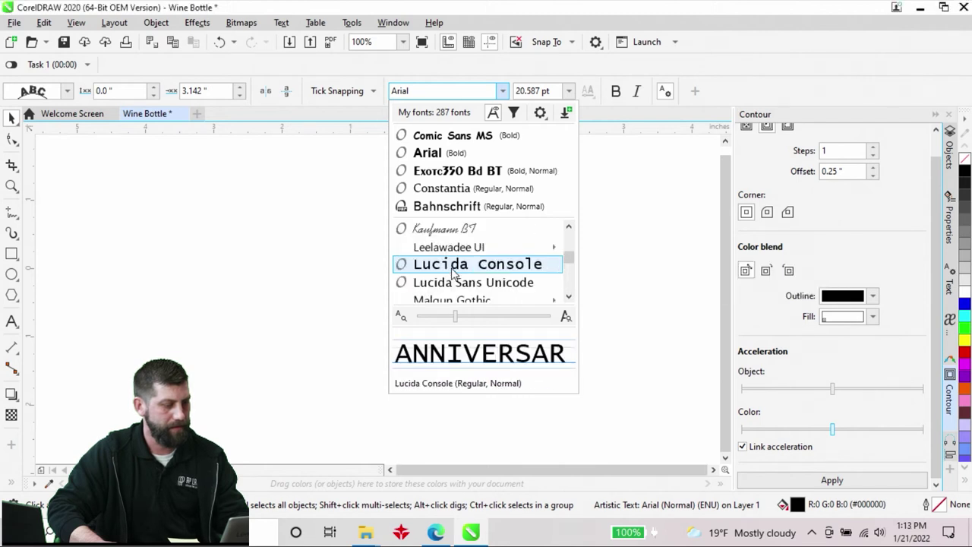
Step: Change the ANNIVERSARY text's font to Courier New Bold
scroll(453, 272, "up", 1)
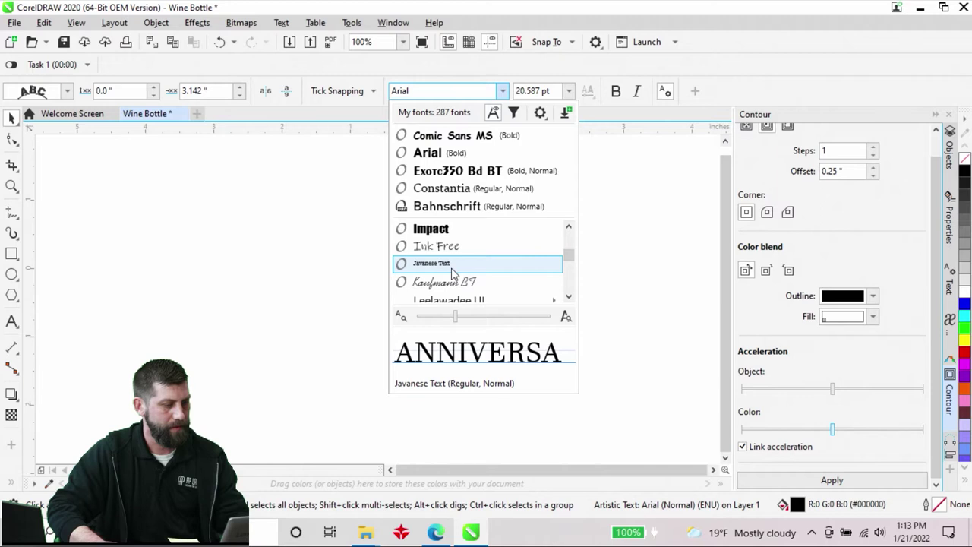
scroll(451, 272, "up", 4)
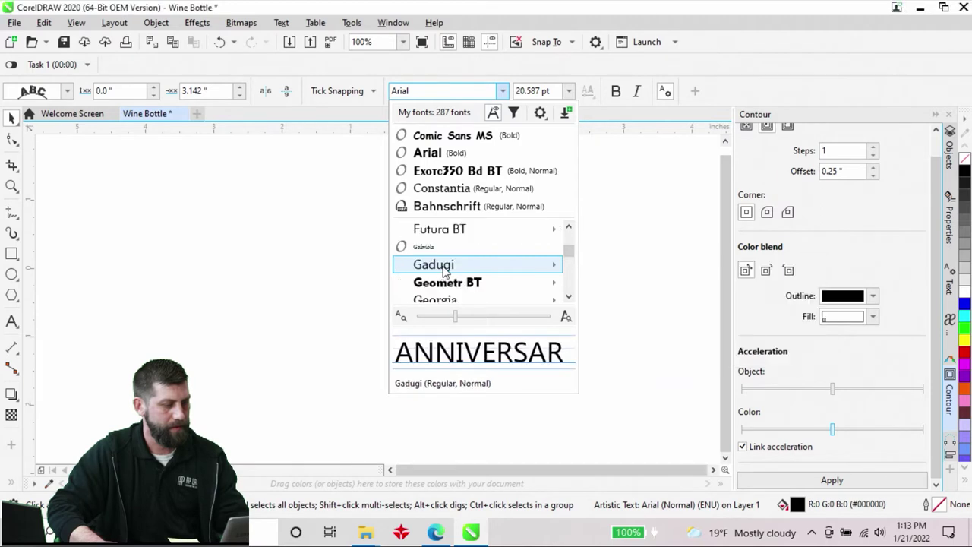
scroll(445, 272, "up", 1)
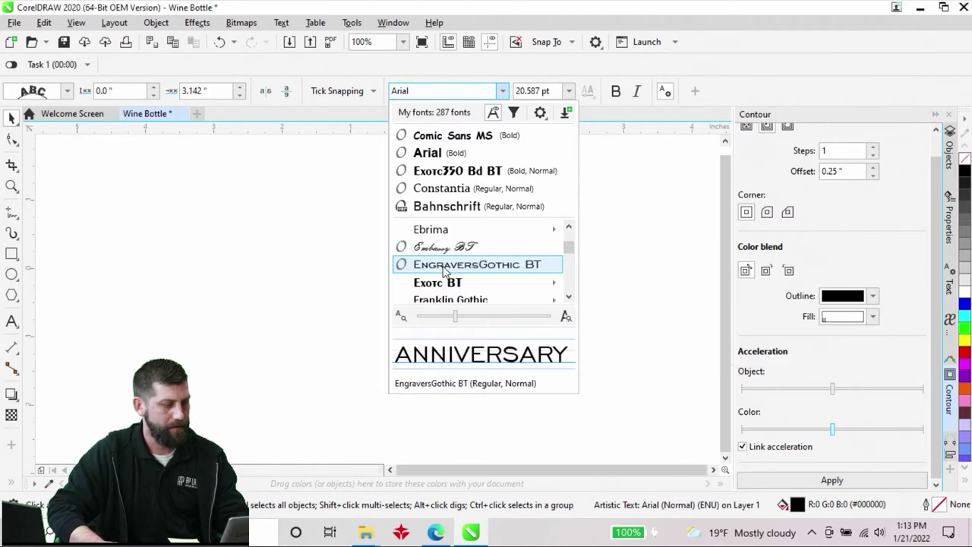
scroll(445, 272, "up", 1)
scroll(446, 272, "down", 1)
scroll(443, 259, "up", 1)
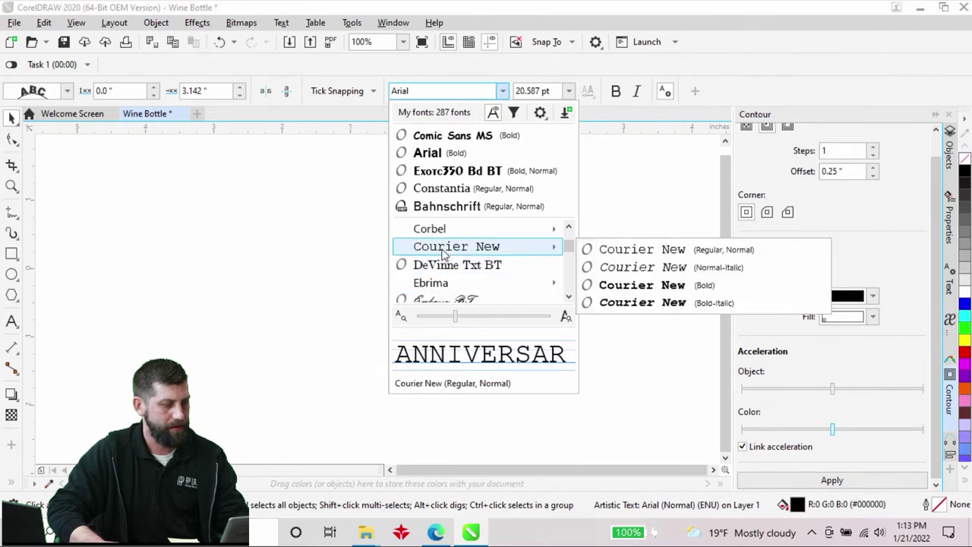
left_click(670, 288)
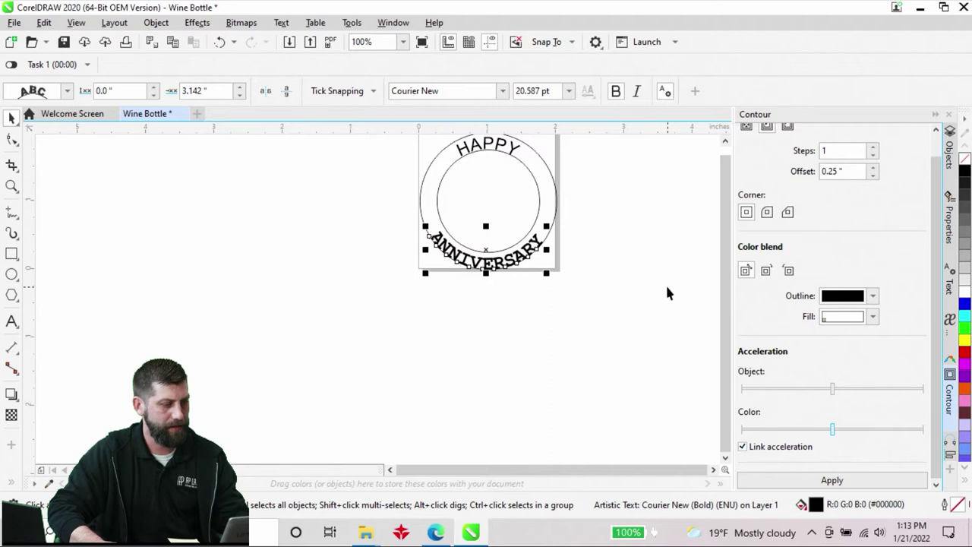
Step: Change the HAPPY text's font to Courier New Bold to match the lower word
left_click(489, 148)
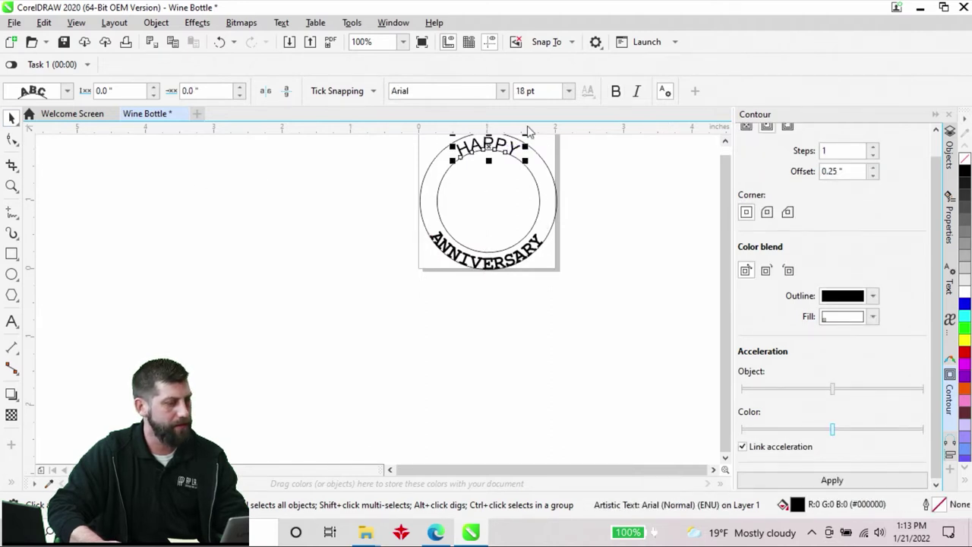
left_click(502, 91)
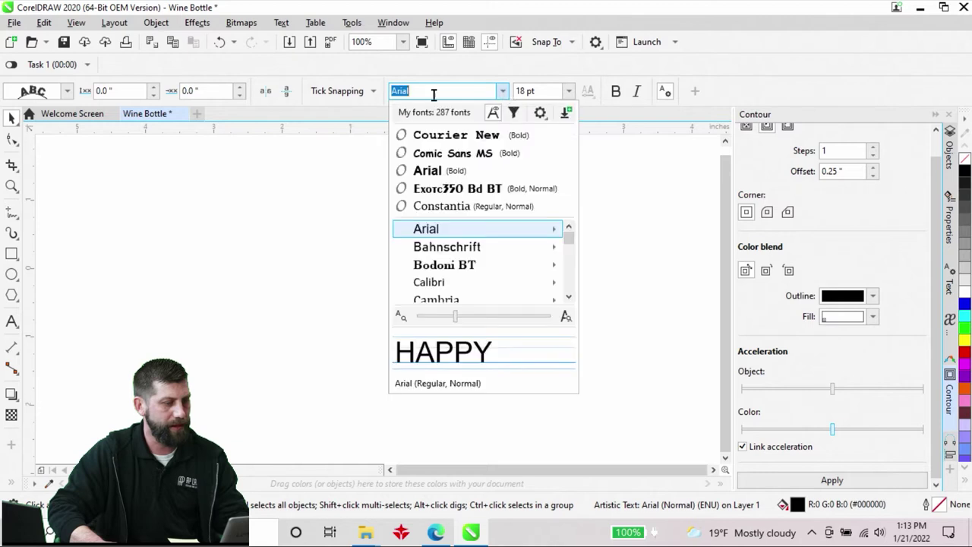
left_click(460, 137)
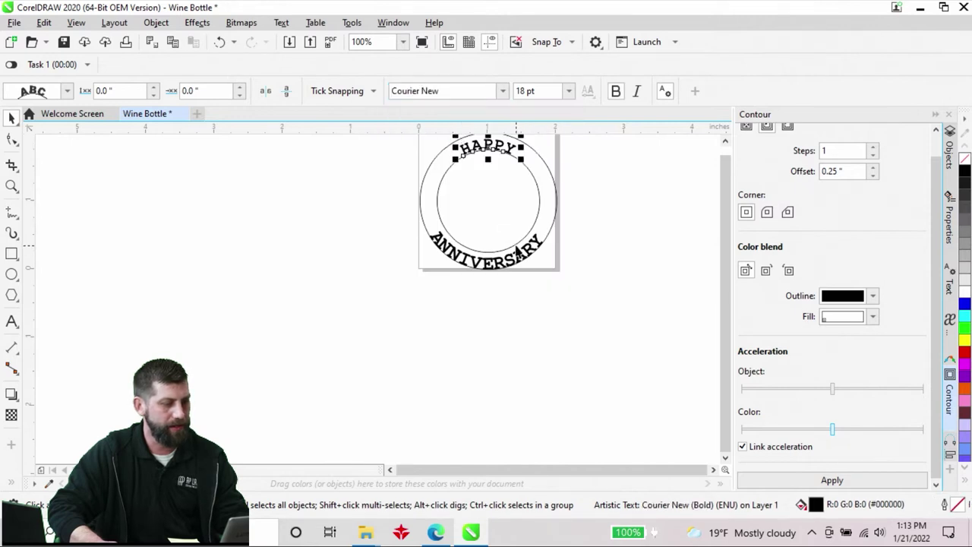
Step: Move the HAPPY text outward from the inner circle to an offset of about 0.049 inches, centring it within the ring
scroll(516, 251, "down", 2)
scroll(501, 186, "up", 3)
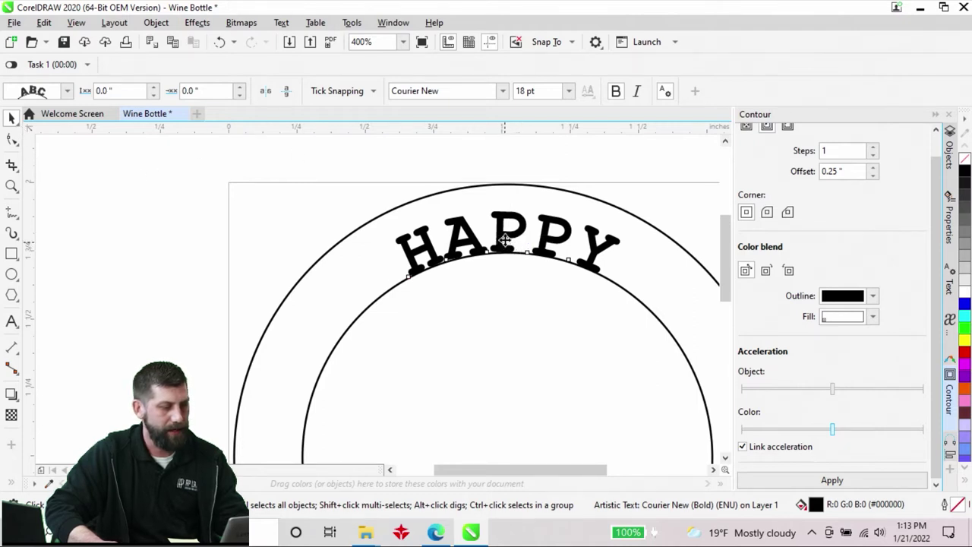
left_click_drag(505, 243, 504, 226)
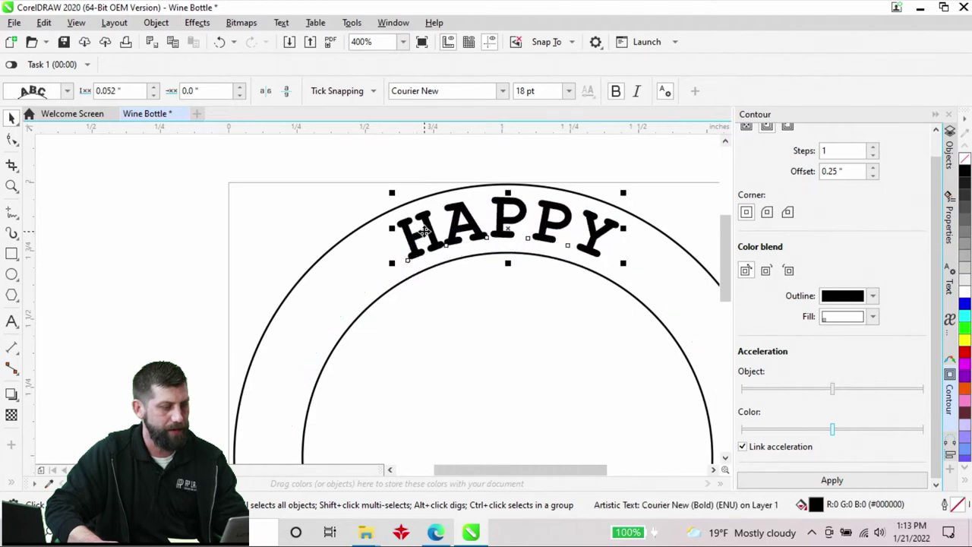
mouse_move(507, 230)
left_mouse_down()
mouse_move(506, 210)
mouse_move(506, 227)
left_mouse_up()
Step: Move the ANNIVERSARY text inward from the outer circle to an offset of about -0.047 inches, keeping it between the two circles
scroll(506, 228, "down", 5)
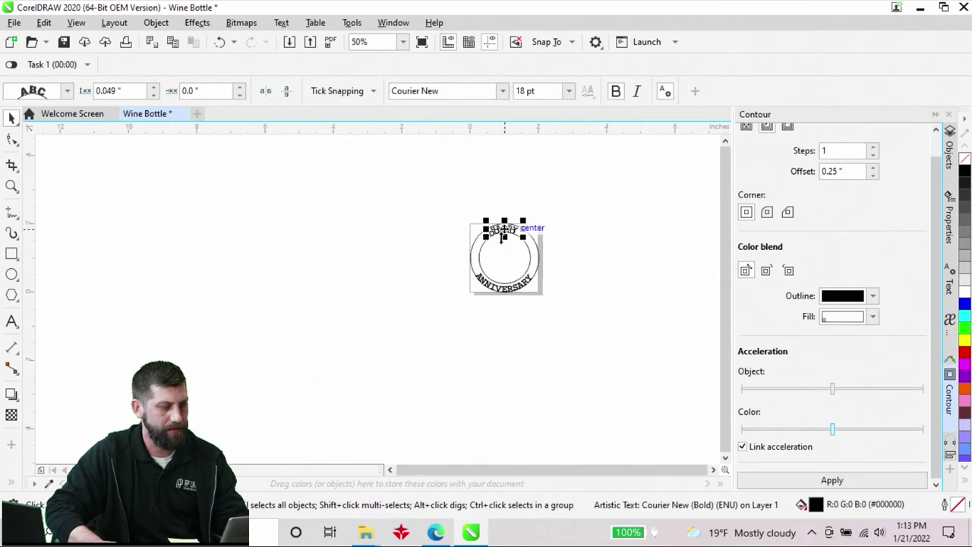
scroll(503, 295, "up", 3)
scroll(504, 295, "up", 1)
left_click(497, 293)
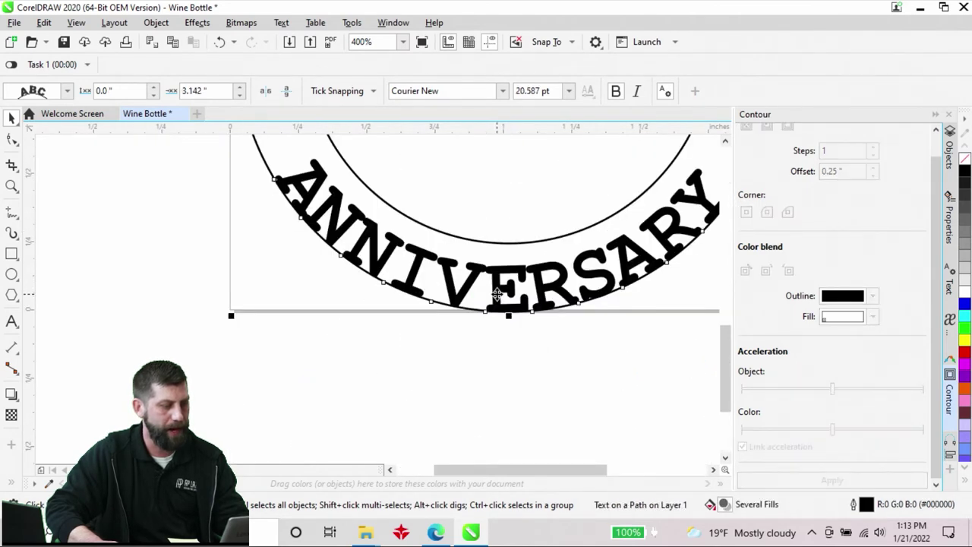
left_click(506, 288)
left_click(506, 289)
scroll(506, 296, "down", 2)
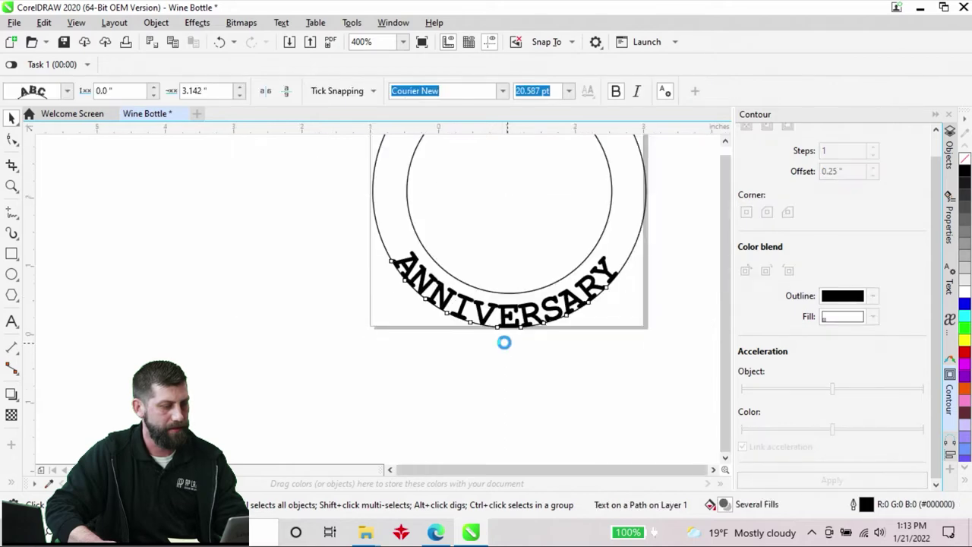
left_click(512, 332)
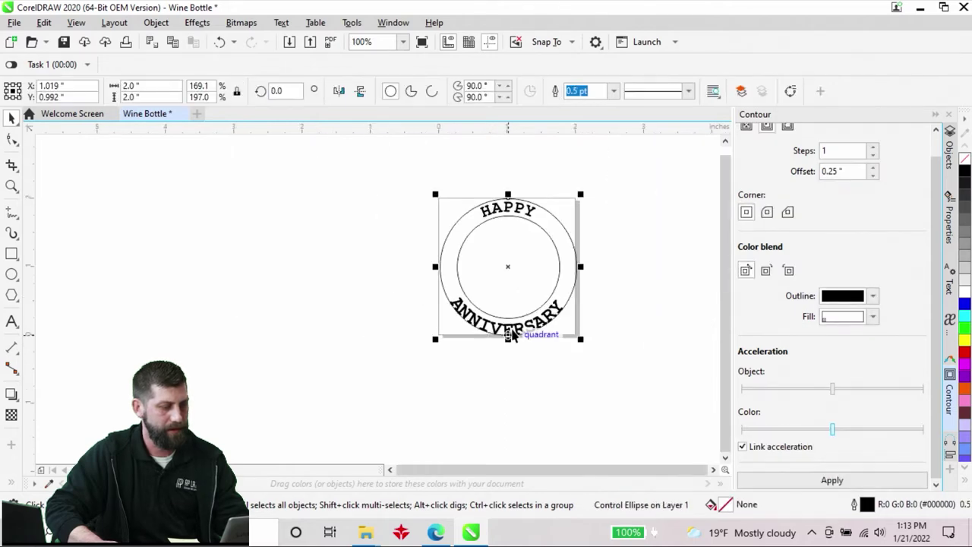
left_click(535, 369)
left_click(531, 323)
left_click(532, 323)
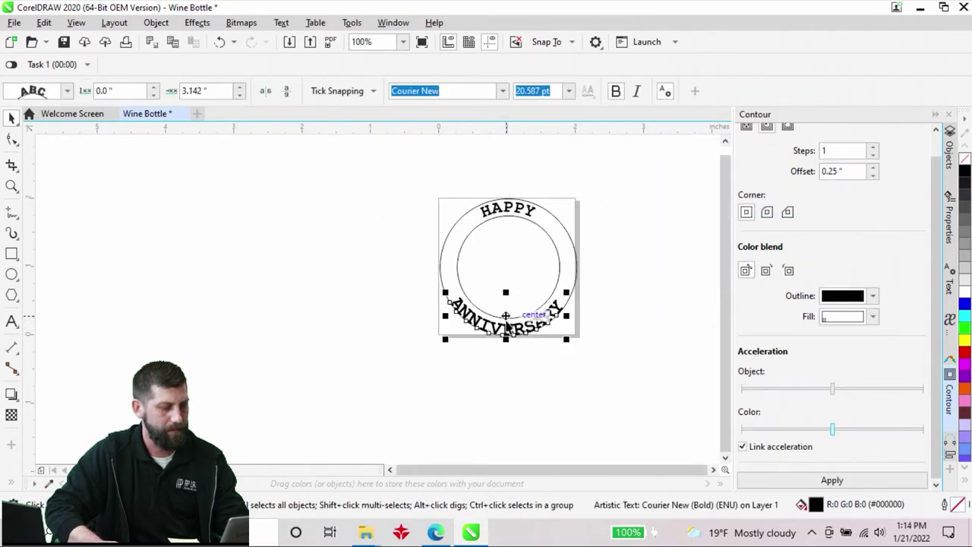
scroll(507, 319, "up", 3)
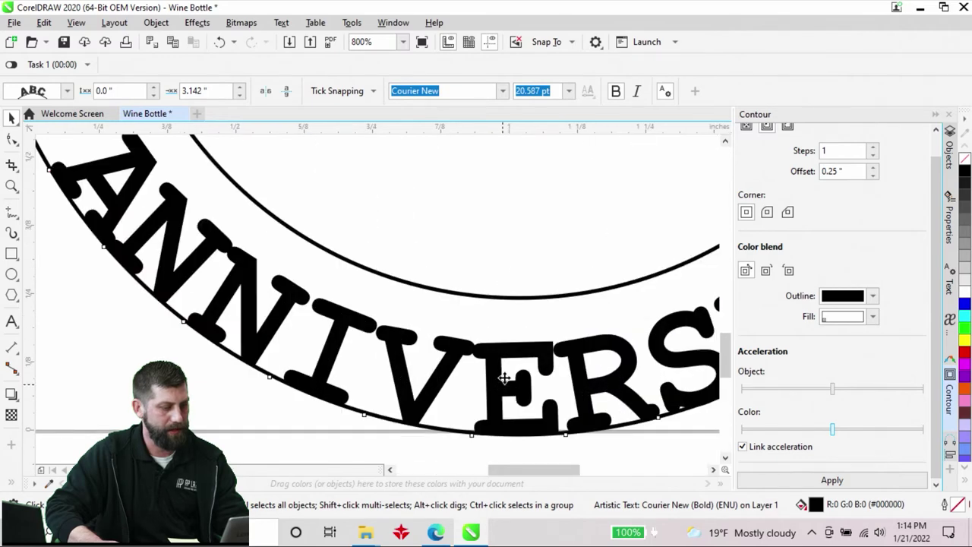
left_click_drag(506, 377, 507, 362)
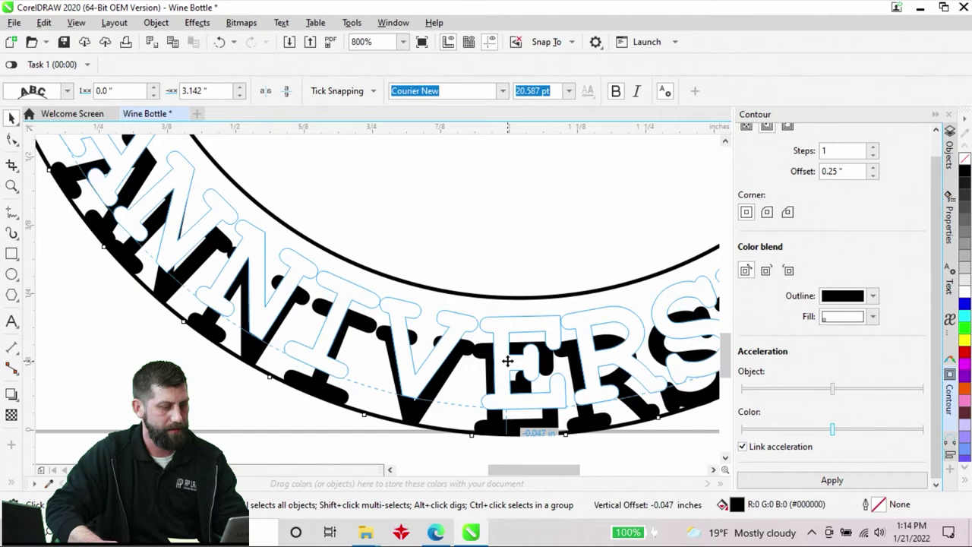
scroll(504, 363, "down", 2)
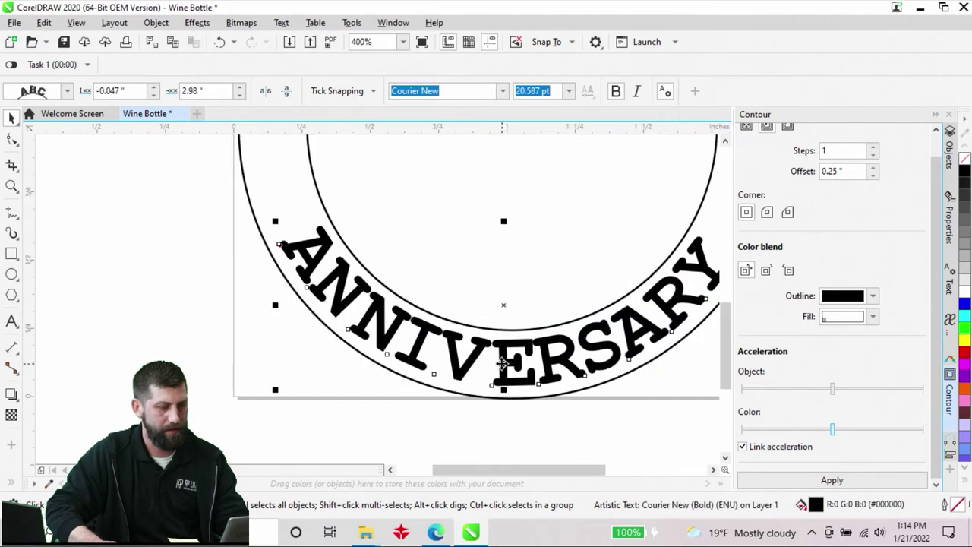
Step: Highlight the characters of ANNIVERSARY and set their character spacing to 15%
scroll(513, 366, "up", 2)
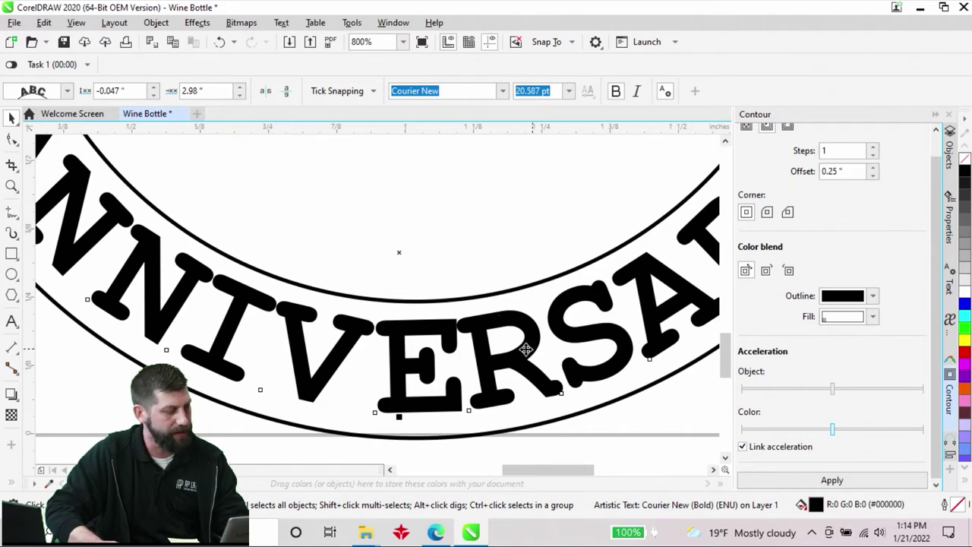
scroll(403, 351, "down", 1)
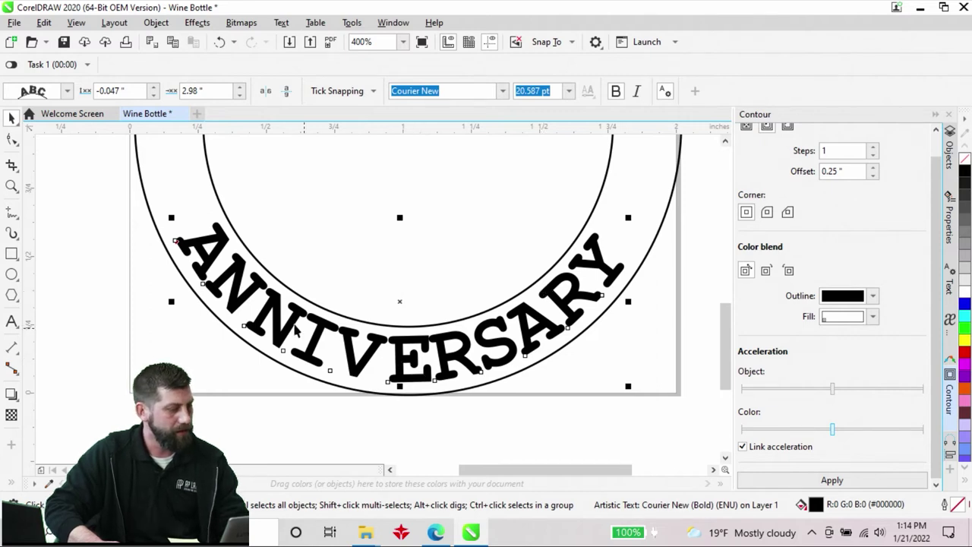
left_click(11, 322)
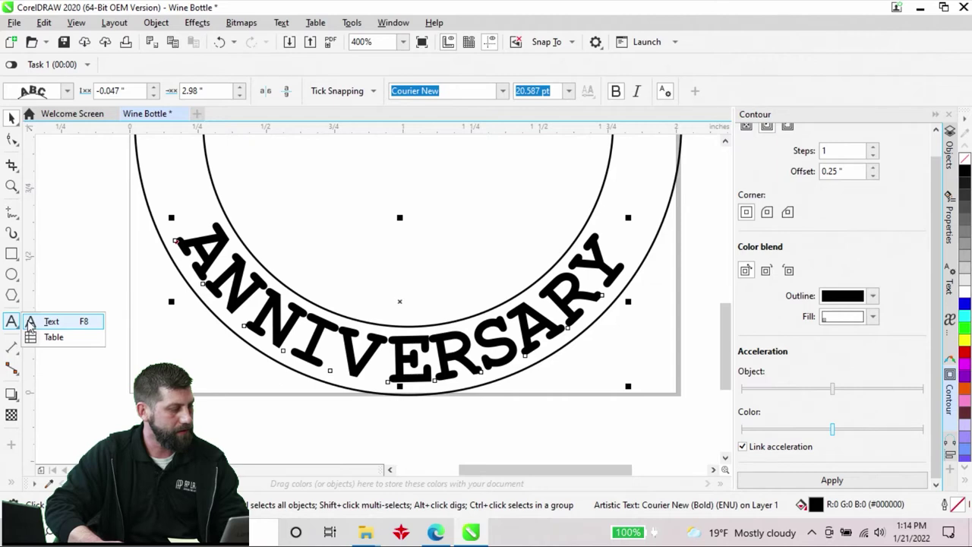
left_click(30, 325)
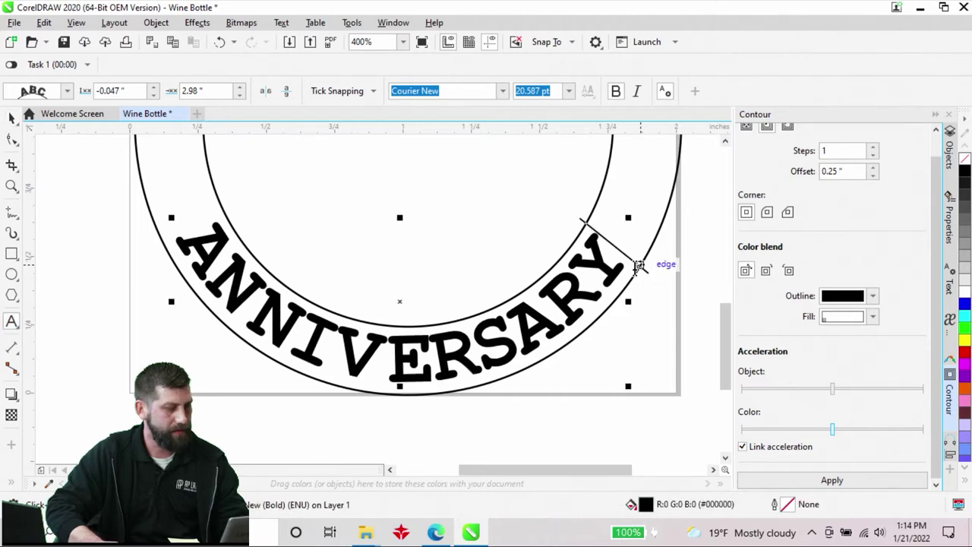
left_click_drag(636, 267, 196, 236)
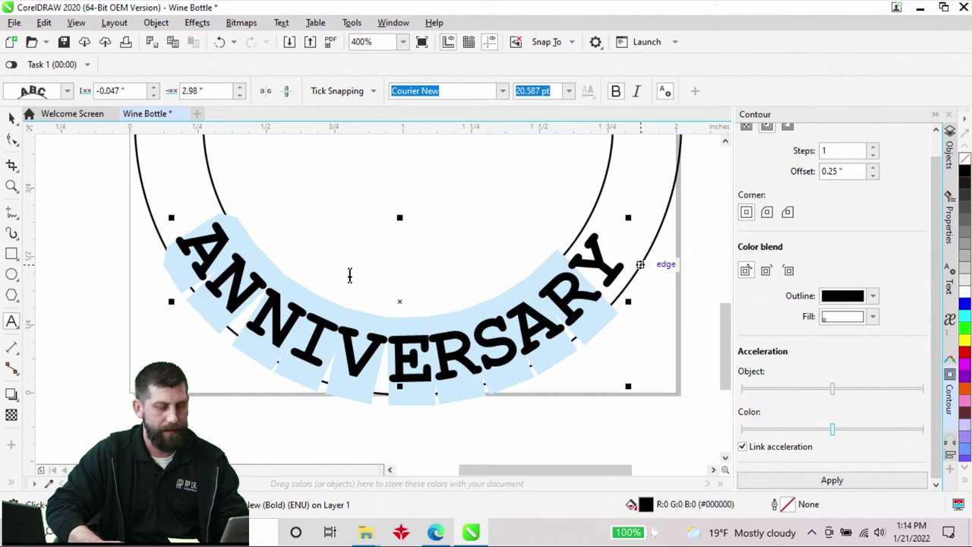
left_click(949, 286)
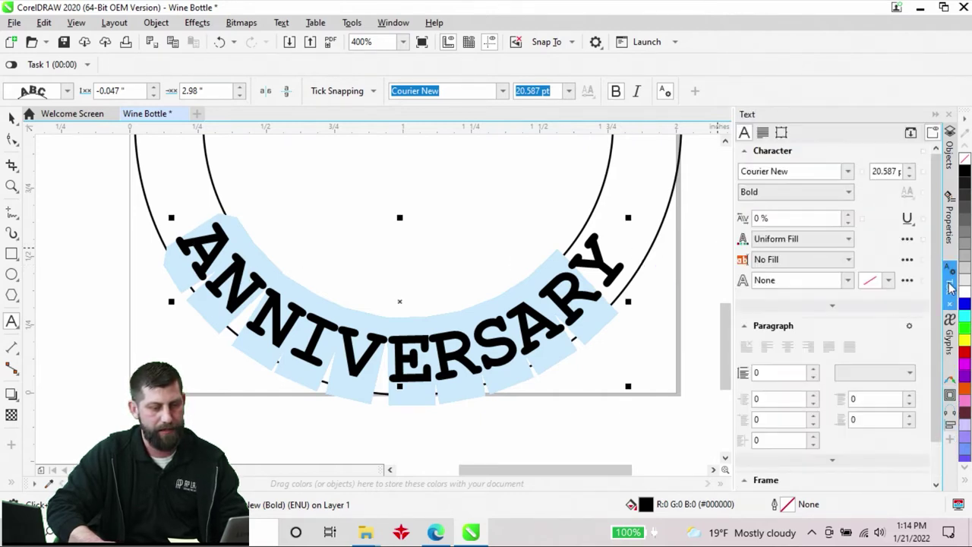
left_click(849, 224)
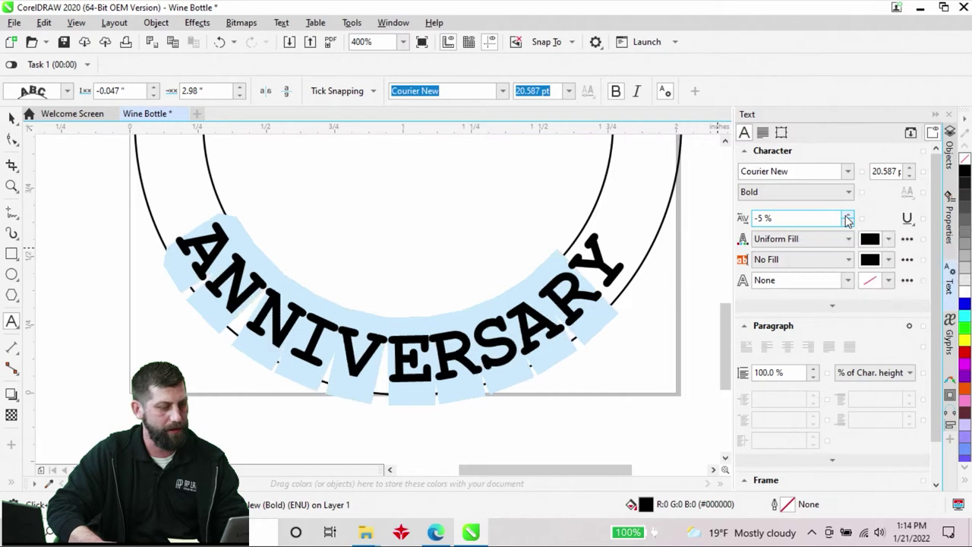
left_click(846, 216)
left_click(846, 216)
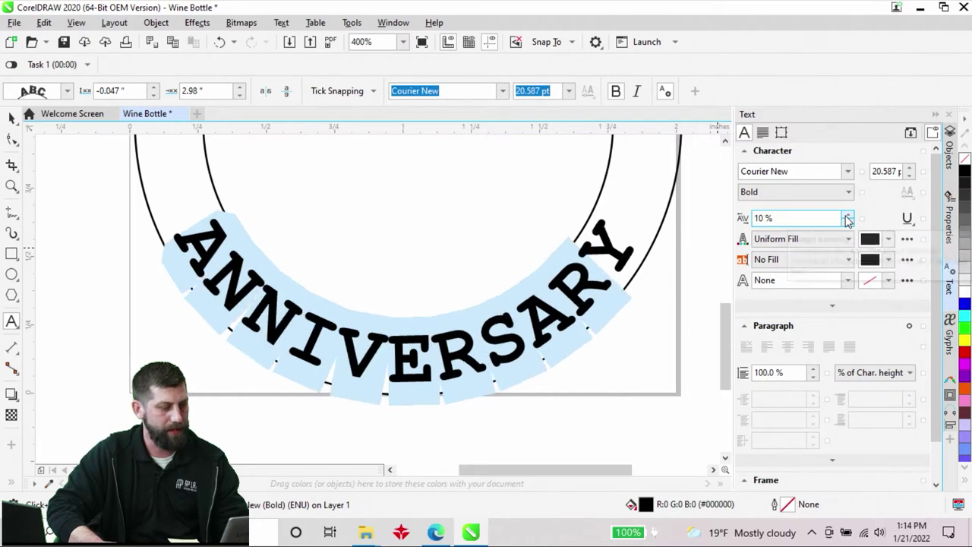
left_click(846, 216)
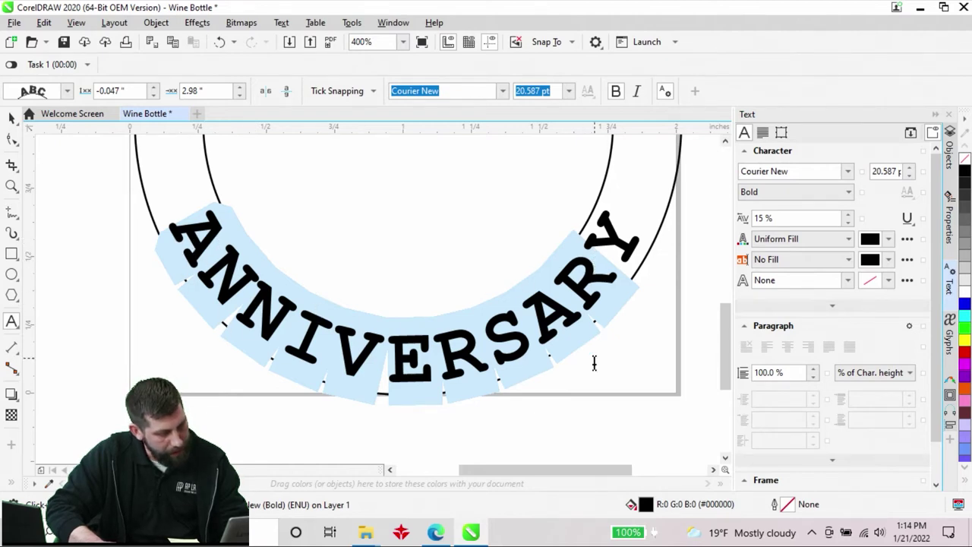
left_click(11, 118)
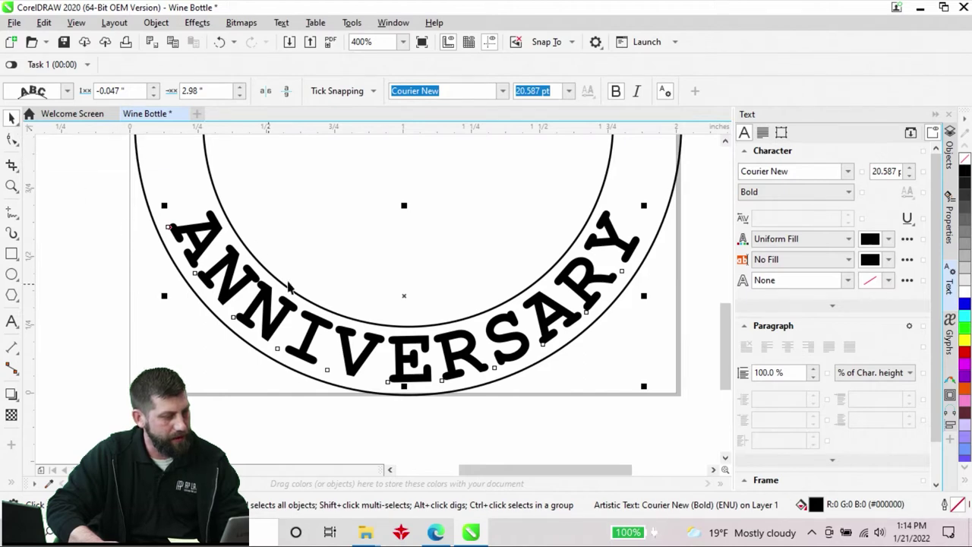
Step: Add the text 15 in 24 pt Arial on the empty area outside the page, to the left of the ring
scroll(542, 307, "down", 2)
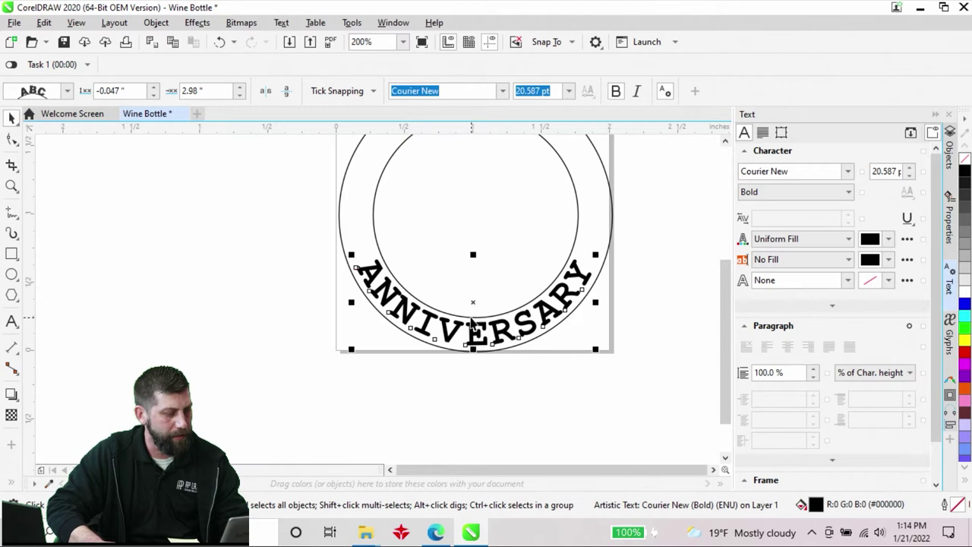
scroll(468, 337, "down", 2)
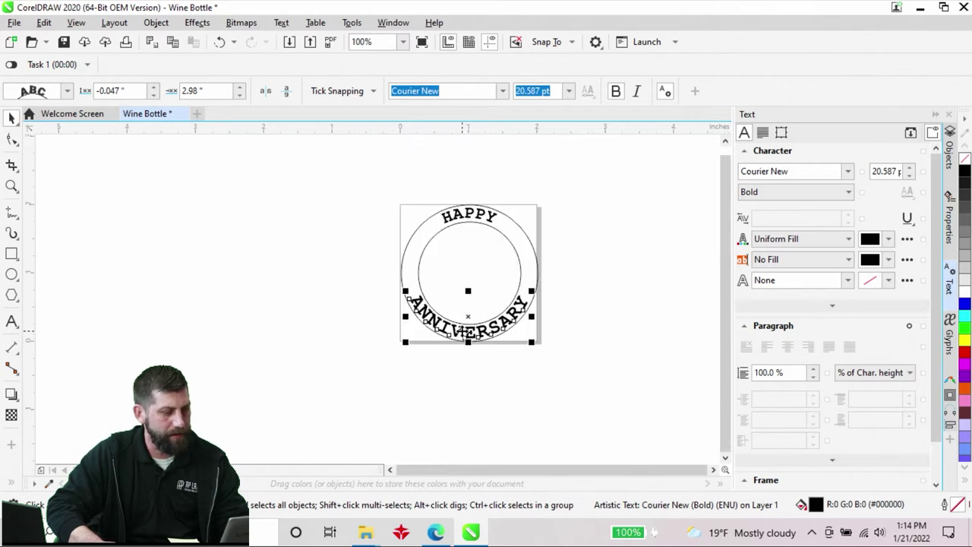
left_click(13, 324)
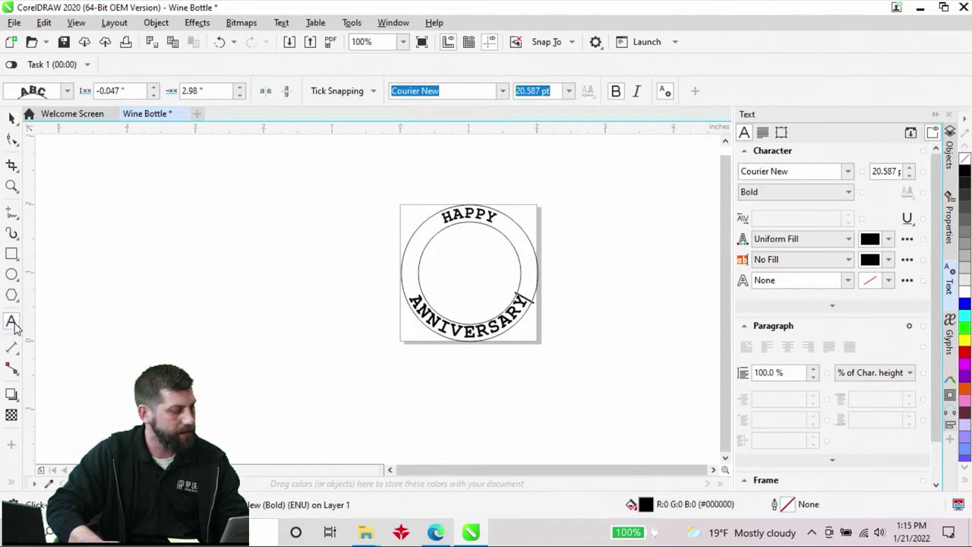
left_click(184, 267)
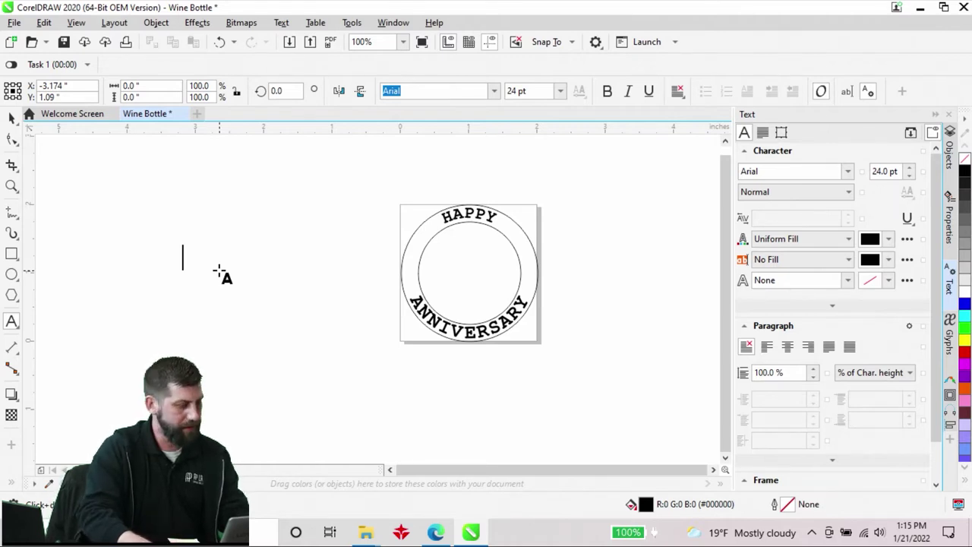
type("15")
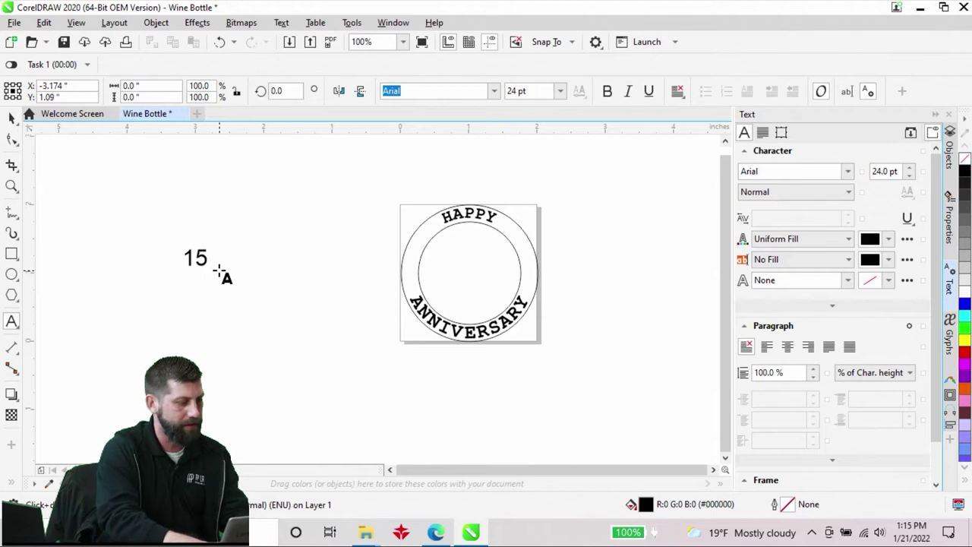
key("Escape")
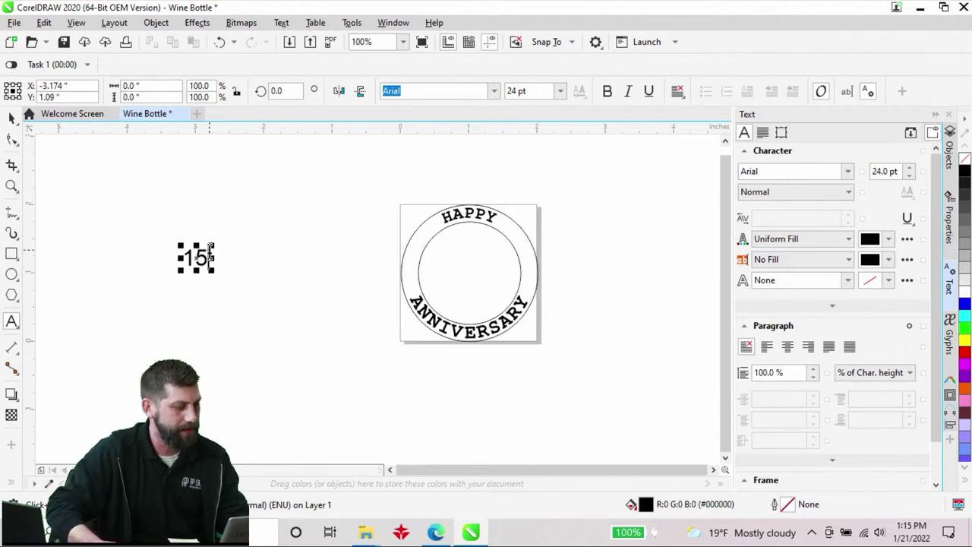
Step: Select the characters of the 15 text and change their font to Century751 SeBd BT in the Semi Bold, Normal-Italic style
left_click(208, 258)
left_click_drag(208, 258, 149, 246)
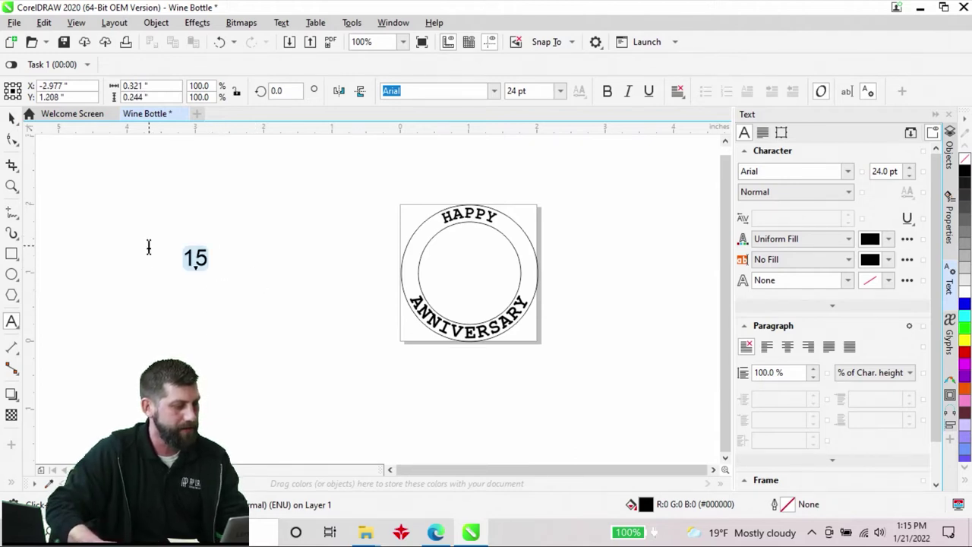
left_click(495, 92)
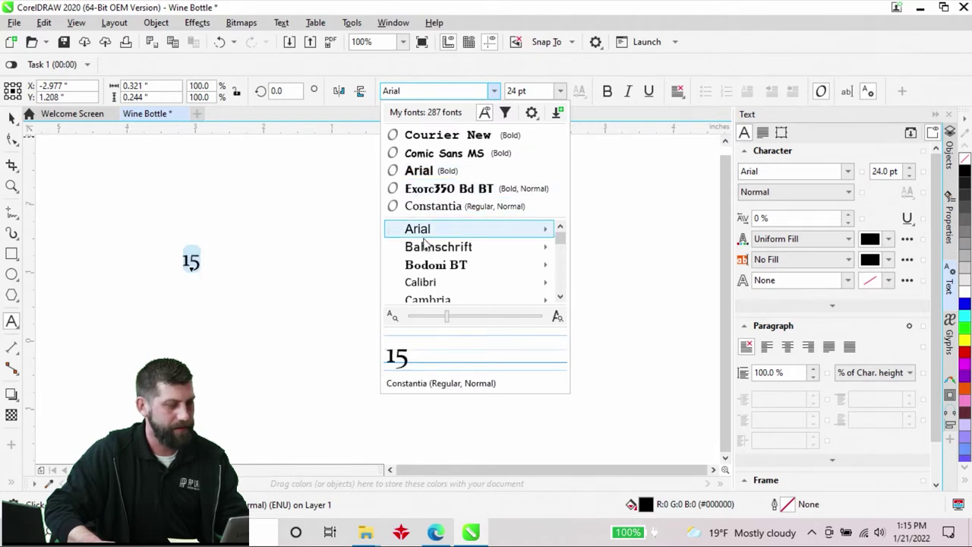
mouse_move(432, 263)
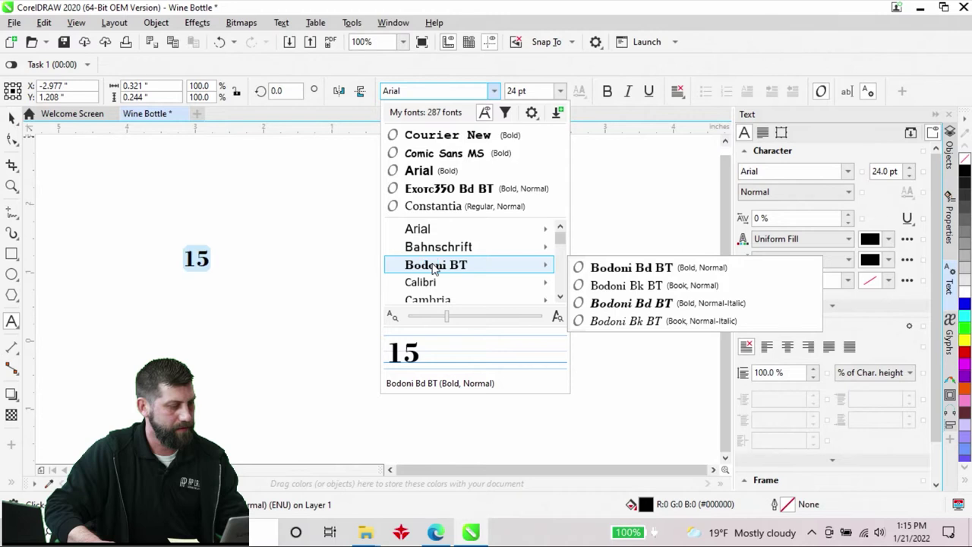
scroll(432, 262, "down", 1)
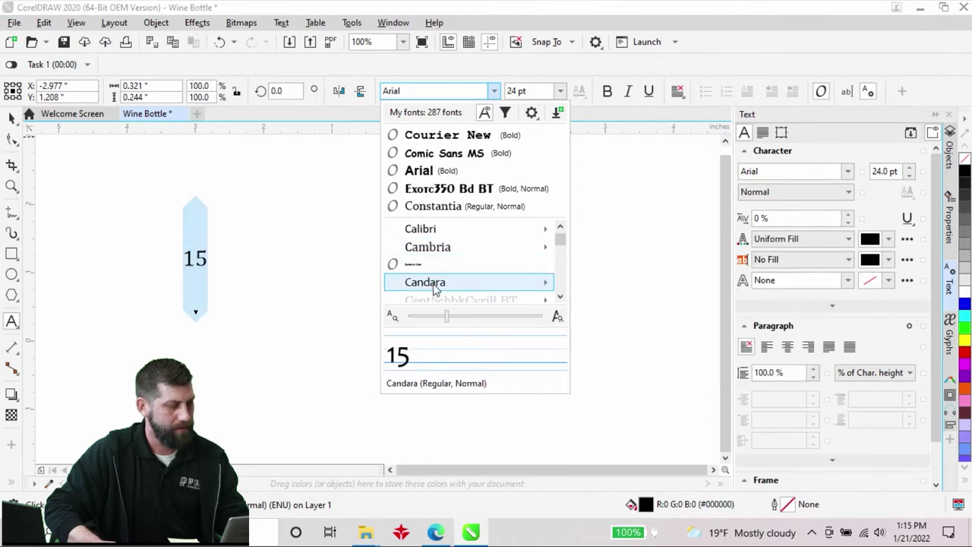
scroll(435, 281, "down", 2)
mouse_move(435, 285)
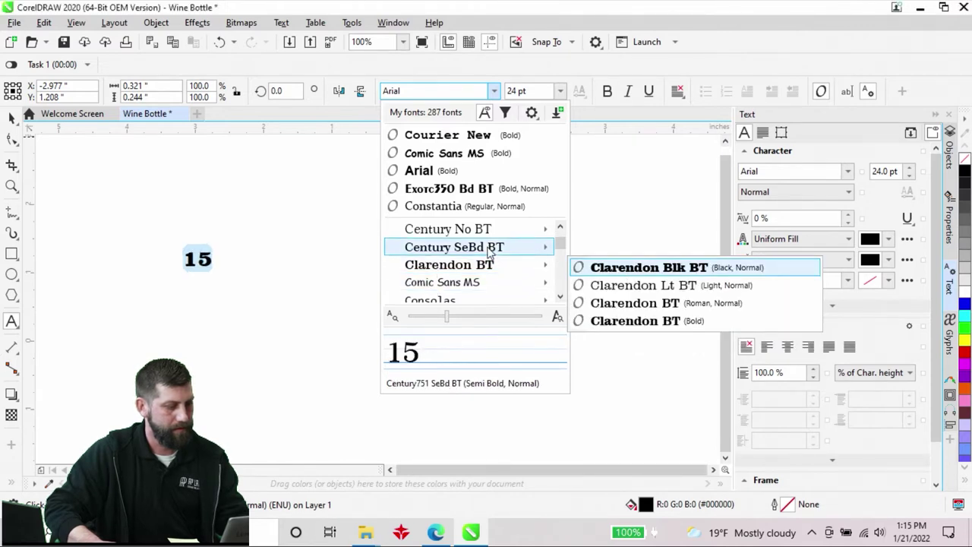
mouse_move(489, 253)
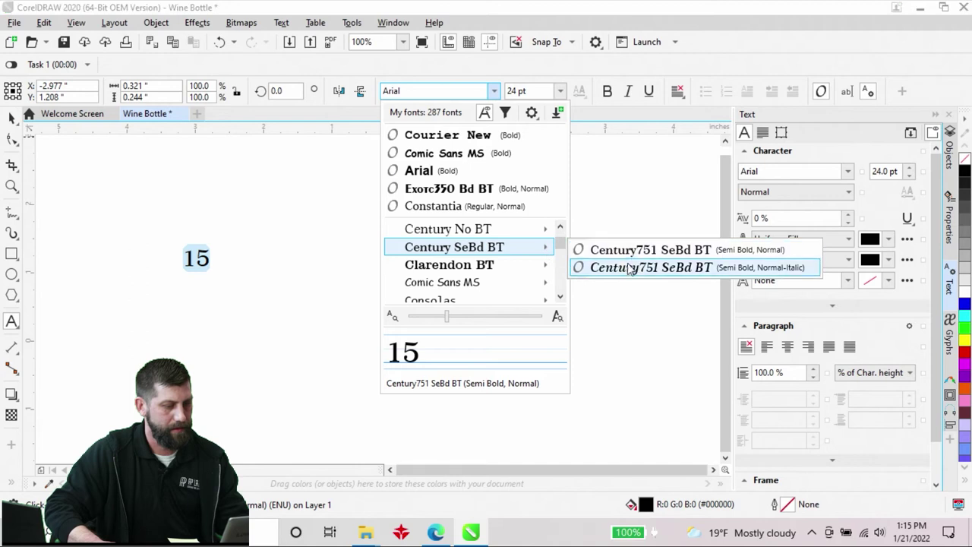
key("Escape")
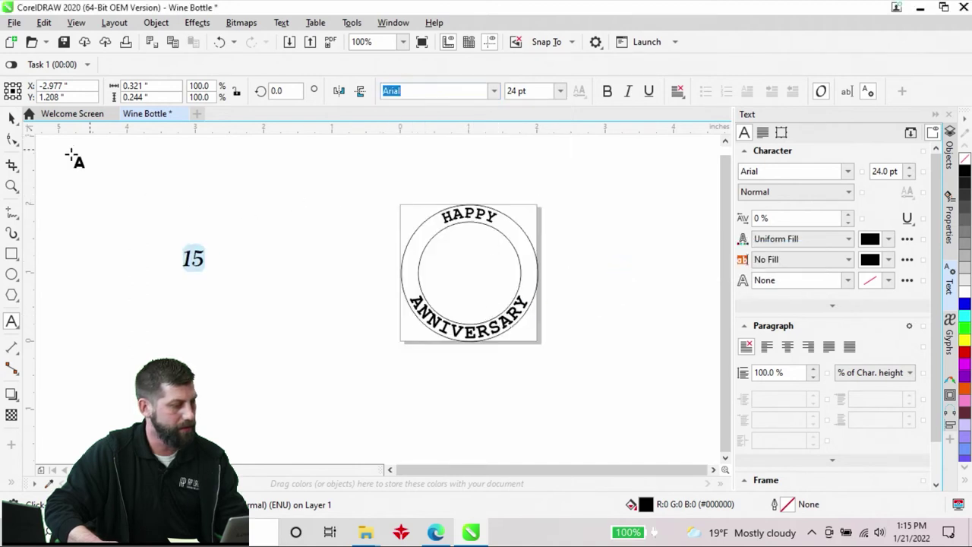
Step: Enlarge the 15 text to slightly over 0.9 inches wide and centre it inside the inner circle
left_click(11, 119)
left_click_drag(208, 270, 250, 299)
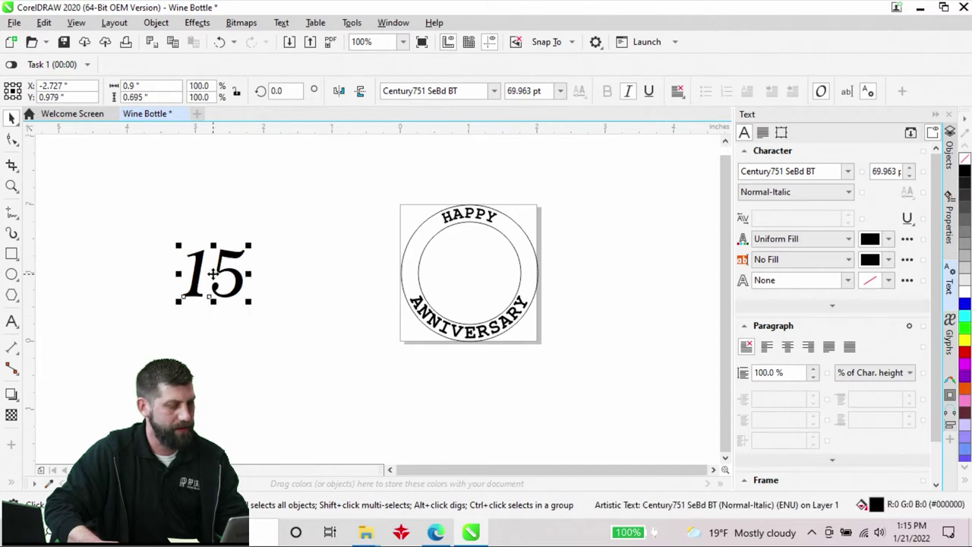
left_click_drag(213, 272, 470, 275)
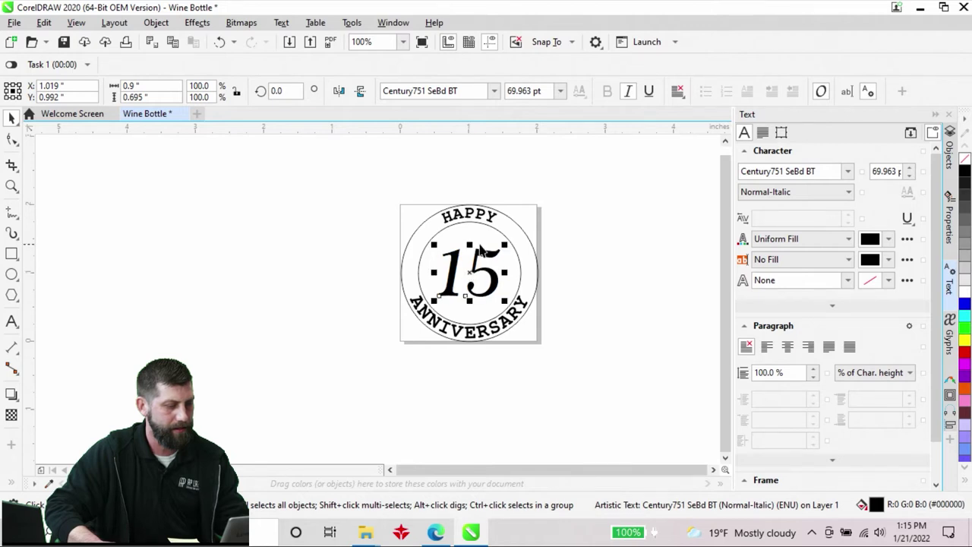
left_click_drag(509, 243, 513, 239)
left_click_drag(470, 271, 469, 270)
left_click(576, 281)
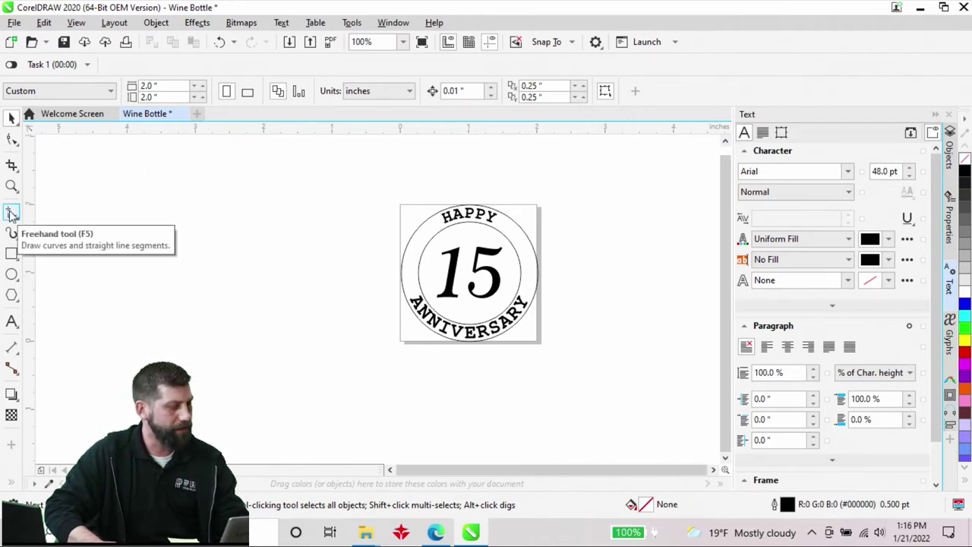
Step: Draw a small heart from the common shapes, about 0.22 by 0.23 inches, on the empty area left of the page
left_click(19, 302)
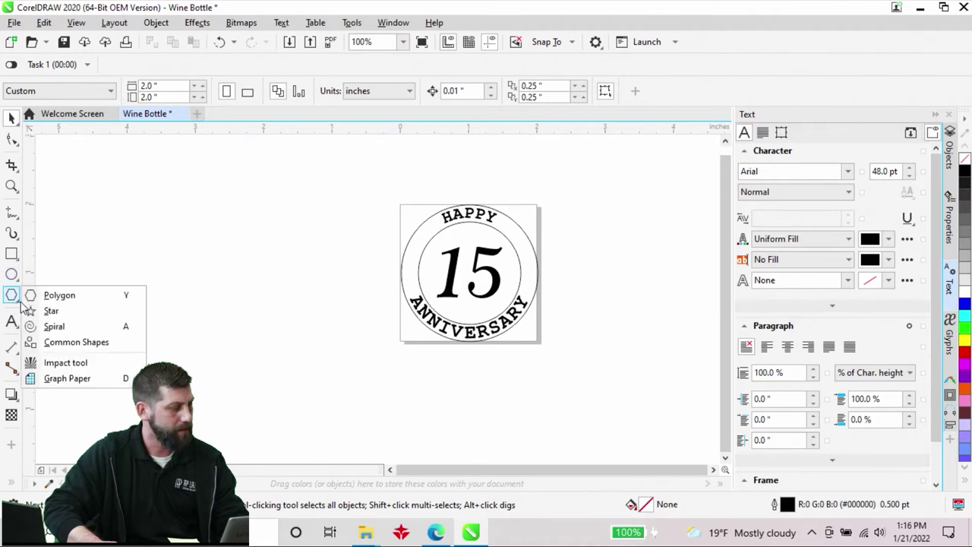
left_click(50, 344)
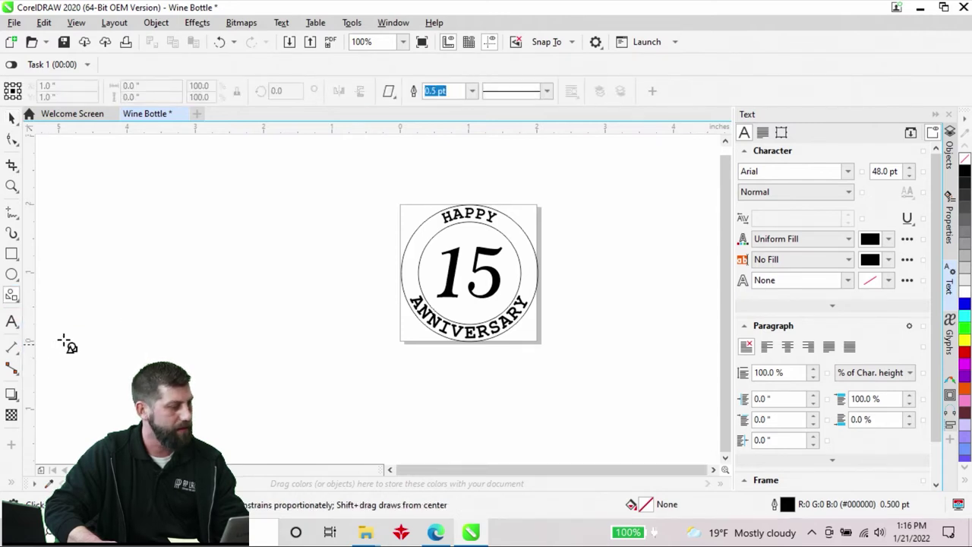
left_click(395, 98)
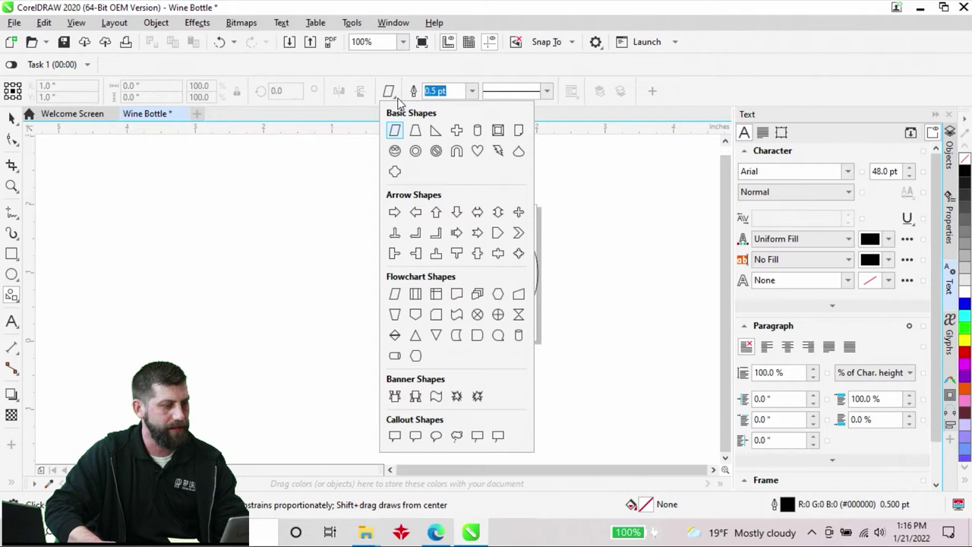
left_click(477, 151)
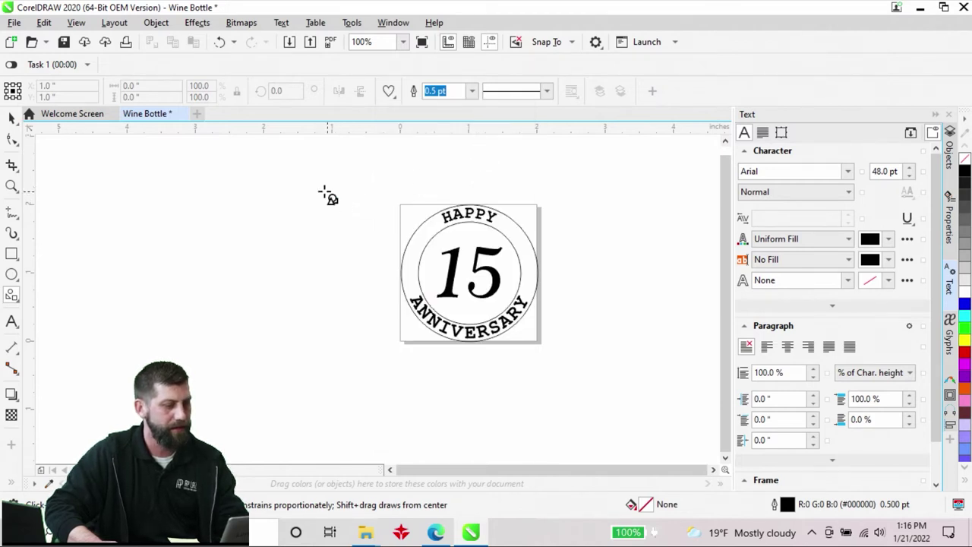
left_click_drag(285, 222, 308, 243)
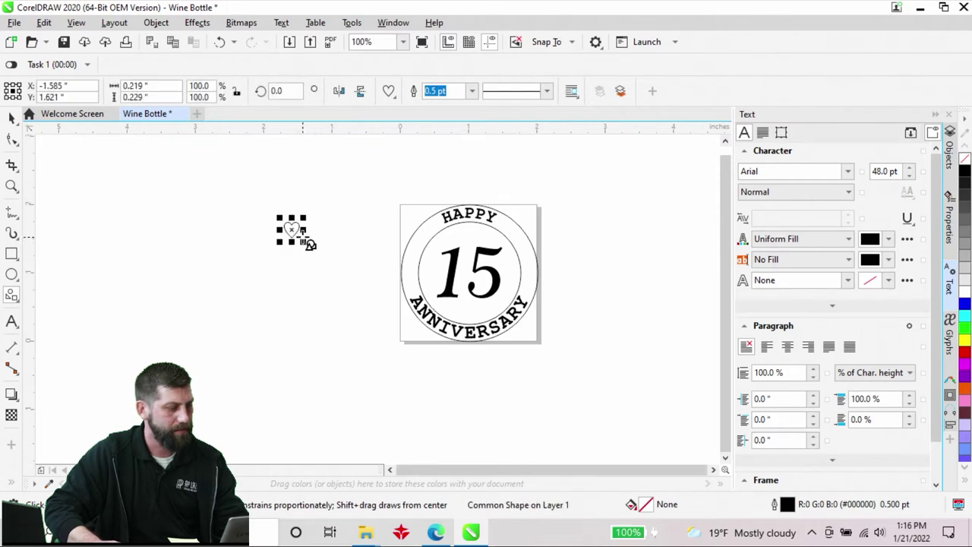
left_click(13, 119)
left_click(251, 255)
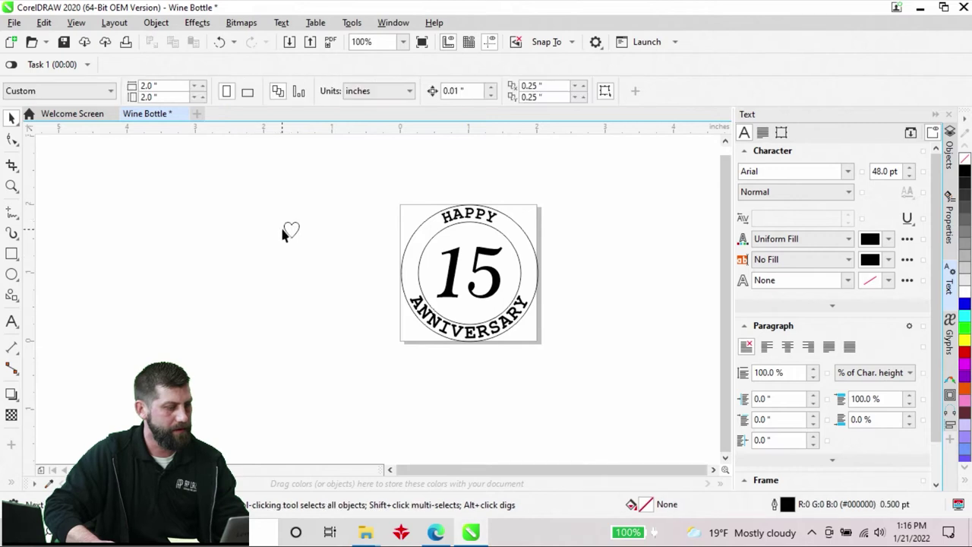
Step: Move the heart into the left side of the ring and shrink it to about 0.189 by 0.169 inches, centred between the circles
left_click(284, 226)
left_click_drag(288, 226, 409, 272)
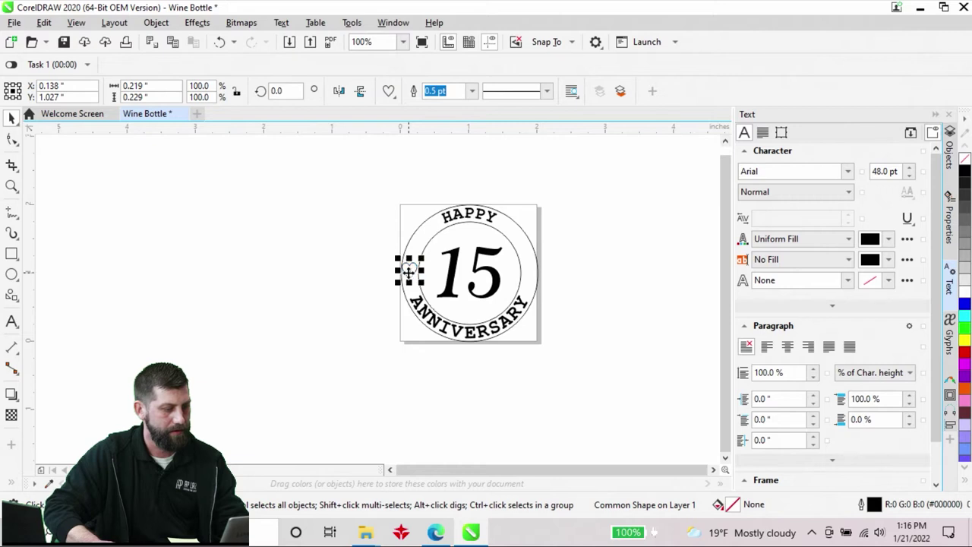
scroll(410, 273, "up", 4)
scroll(410, 273, "down", 1)
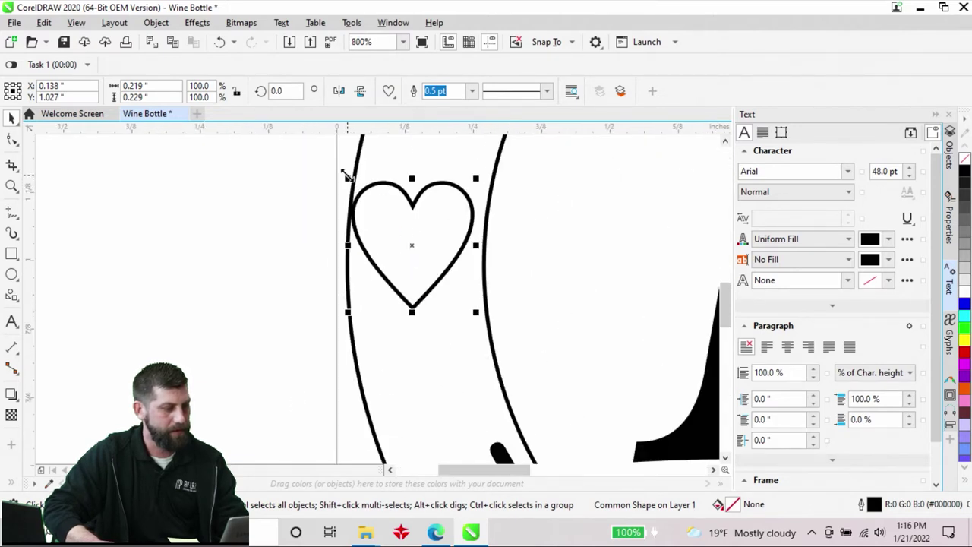
left_click_drag(345, 174, 363, 191)
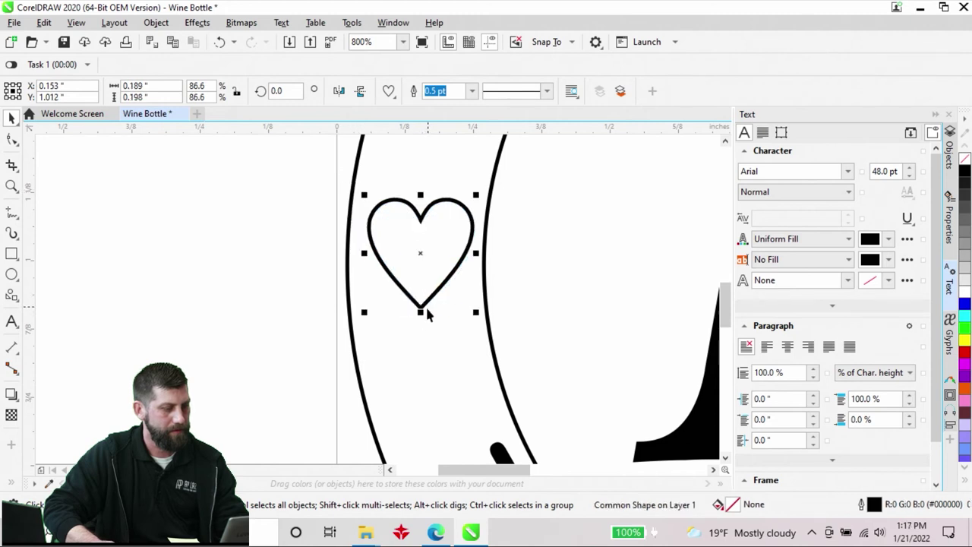
left_click_drag(420, 311, 420, 296)
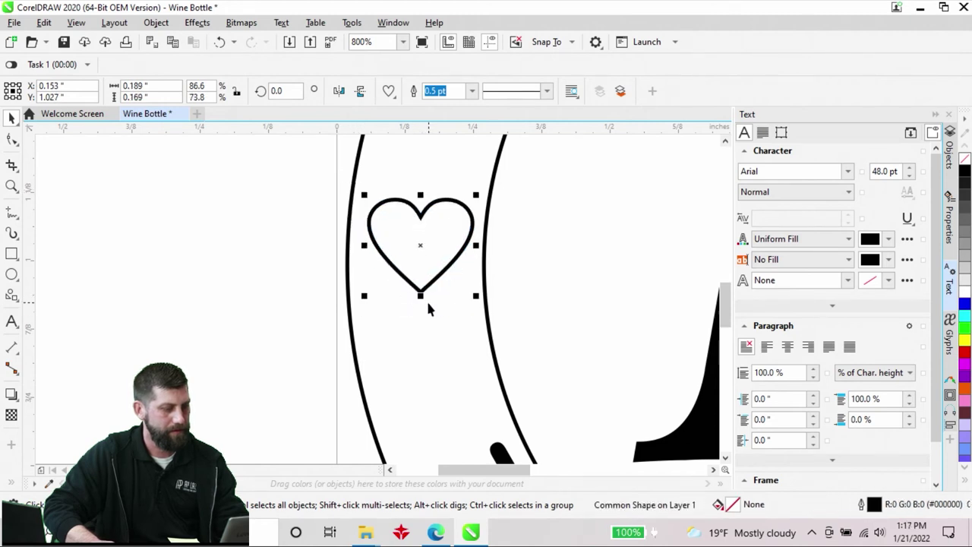
scroll(334, 282, "down", 2)
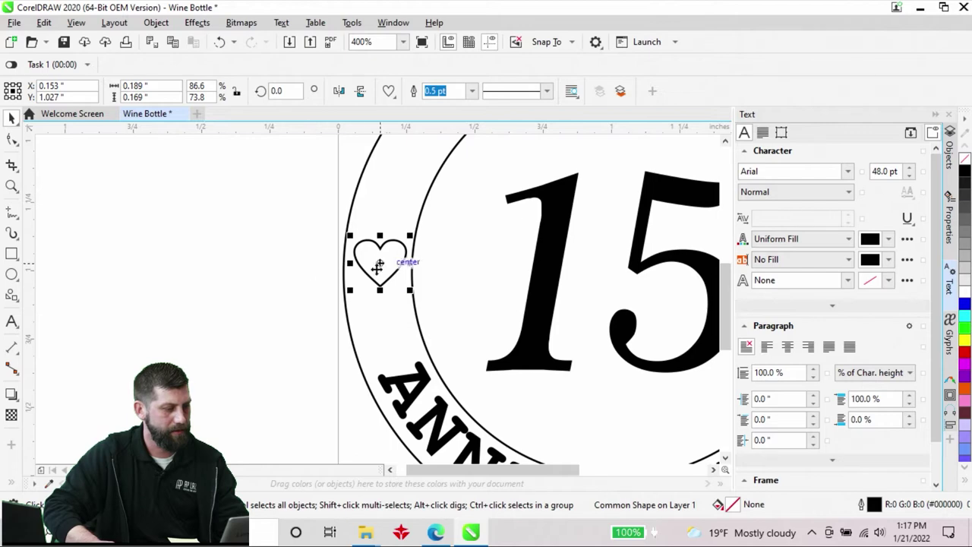
left_click_drag(382, 253, 379, 256)
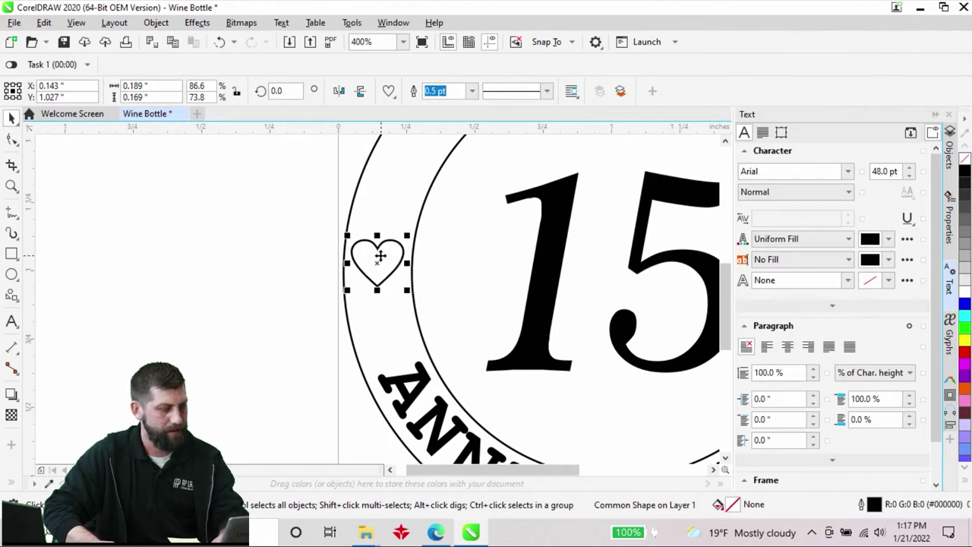
Step: Place a horizontal guideline through the heart's centre, at about 1.03 inches vertically
scroll(209, 273, "down", 3)
scroll(211, 281, "up", 3)
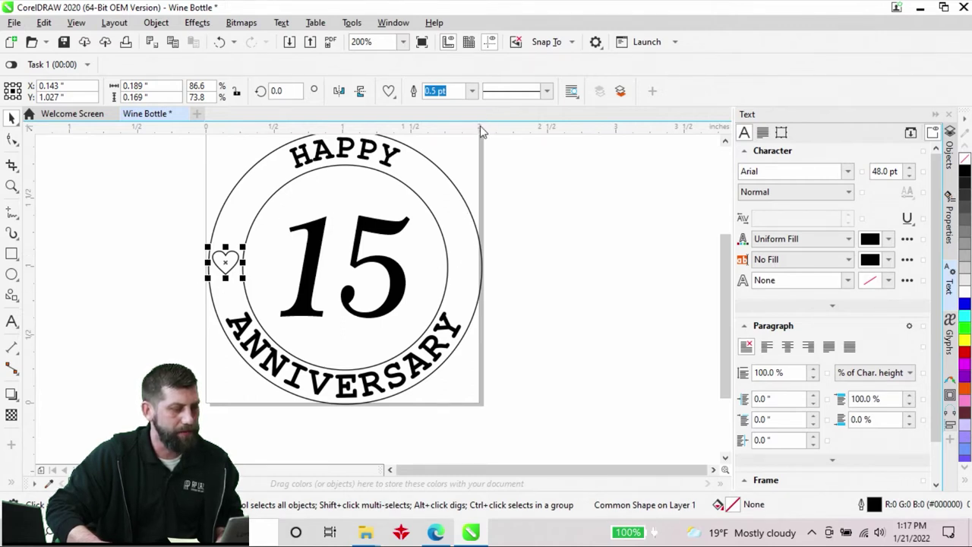
left_click_drag(478, 133, 456, 262)
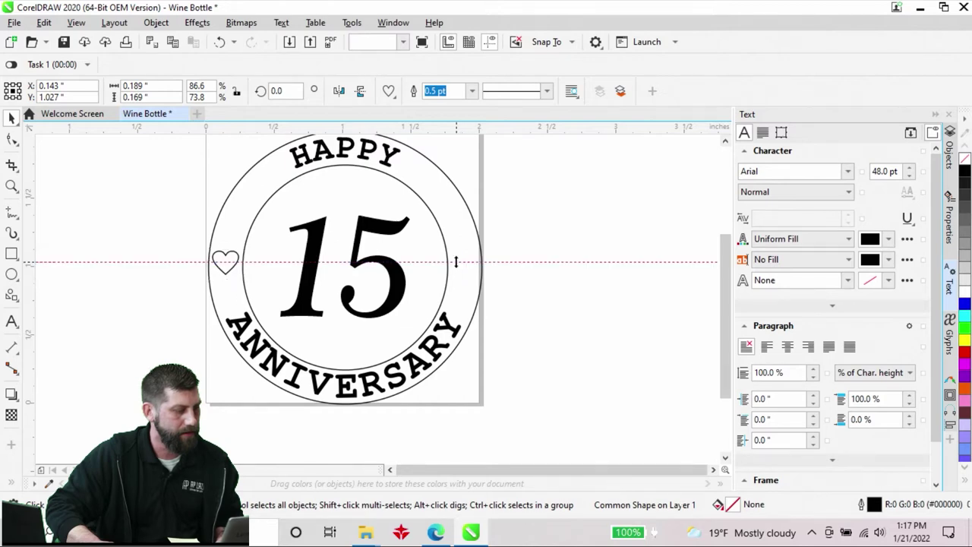
Step: Copy the heart to the opposite side of the ring and align it on the guideline, at about X 1.885 and Y 1.031 inches
left_click(226, 272)
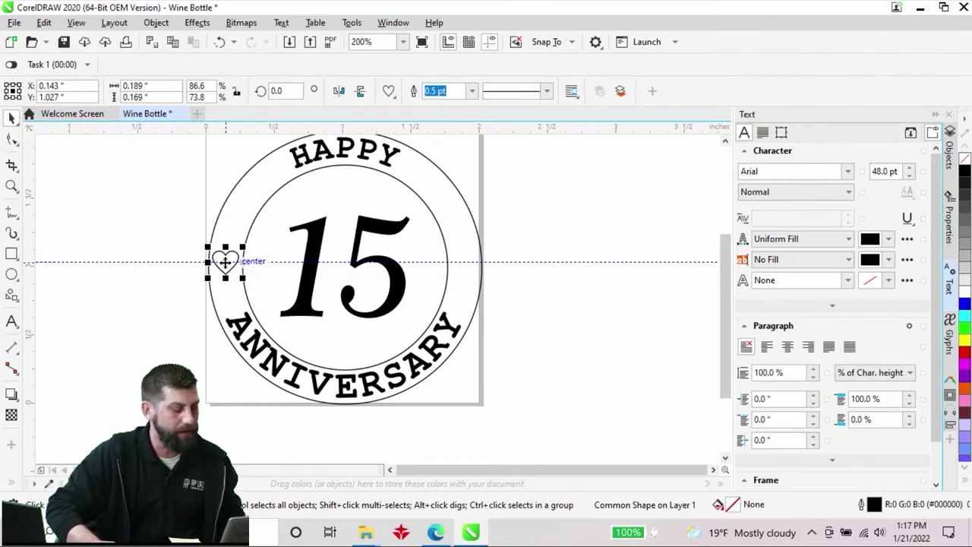
left_click_drag(225, 262, 460, 261)
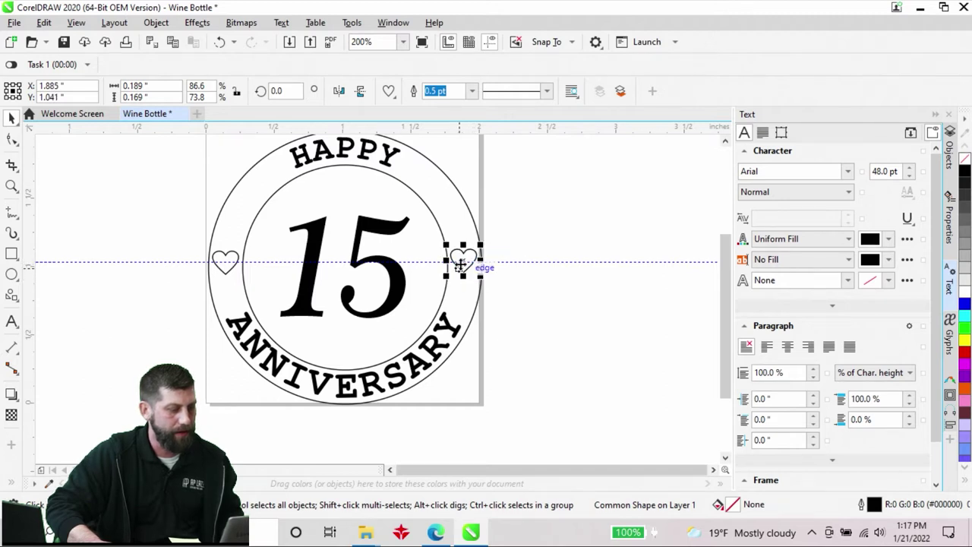
key("Up")
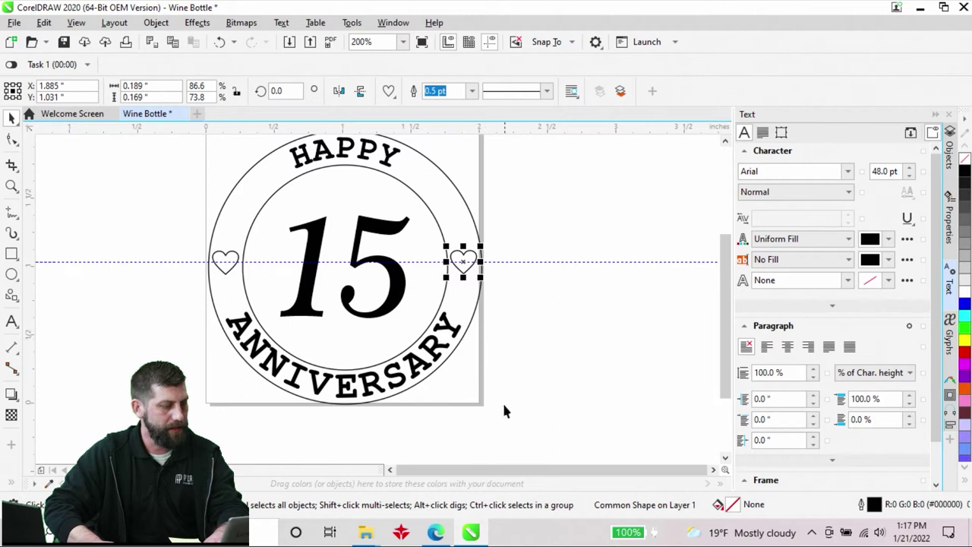
left_click(511, 440)
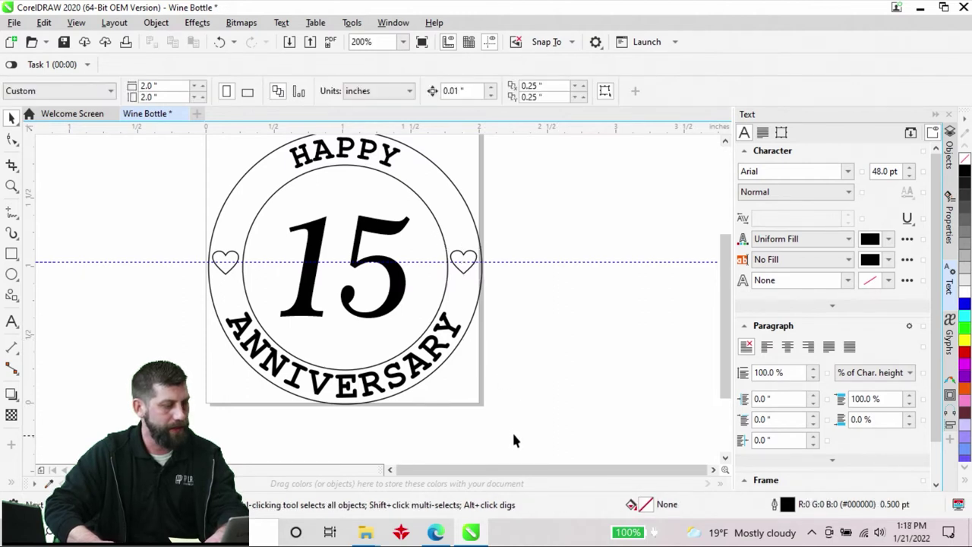
Step: Delete the horizontal guideline crossing the hearts
left_click(549, 261)
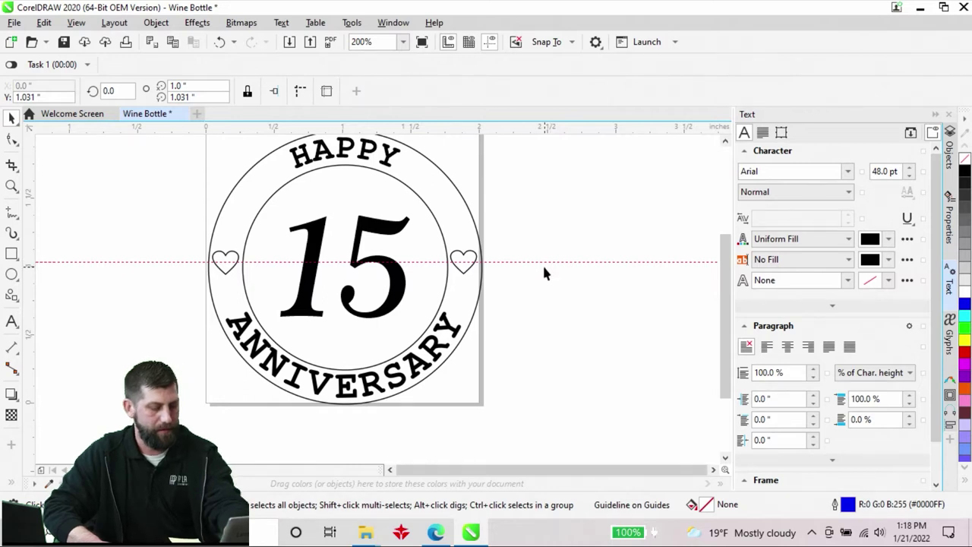
key("Delete")
scroll(496, 259, "down", 2)
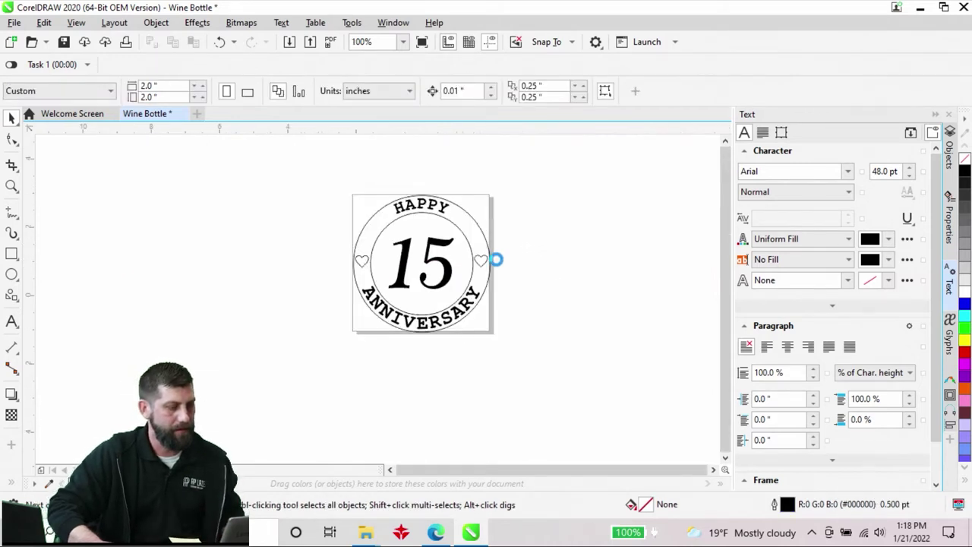
scroll(536, 273, "up", 1)
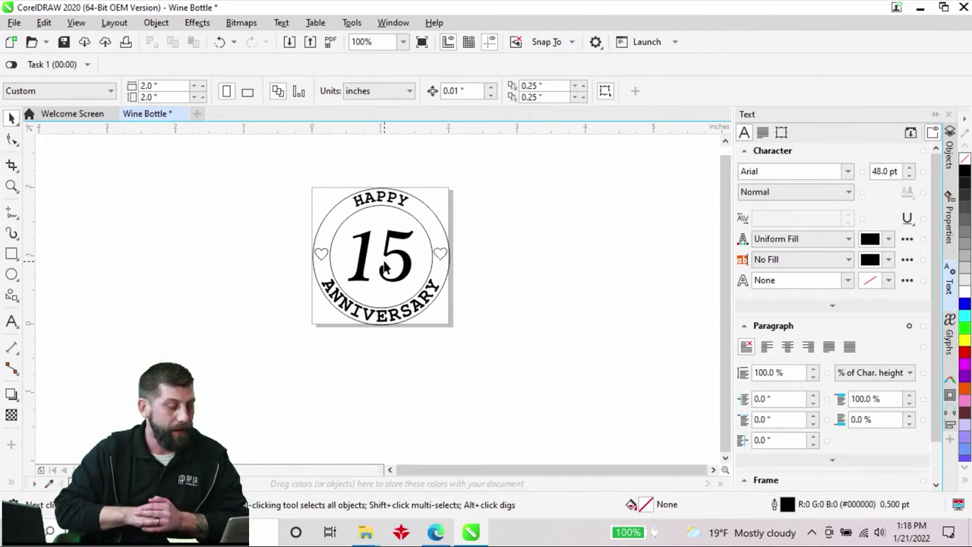
Step: Export the whole selected design to the Desktop as Wine Bottle DXF in AutoCAD R14 format, with inches, text as curves and unfilled fills
left_click_drag(268, 167, 651, 388)
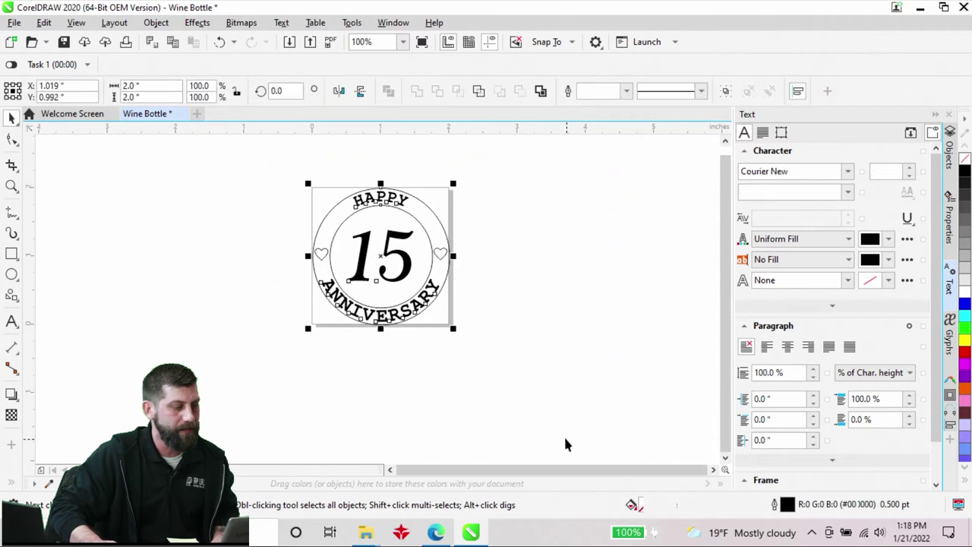
left_click(15, 23)
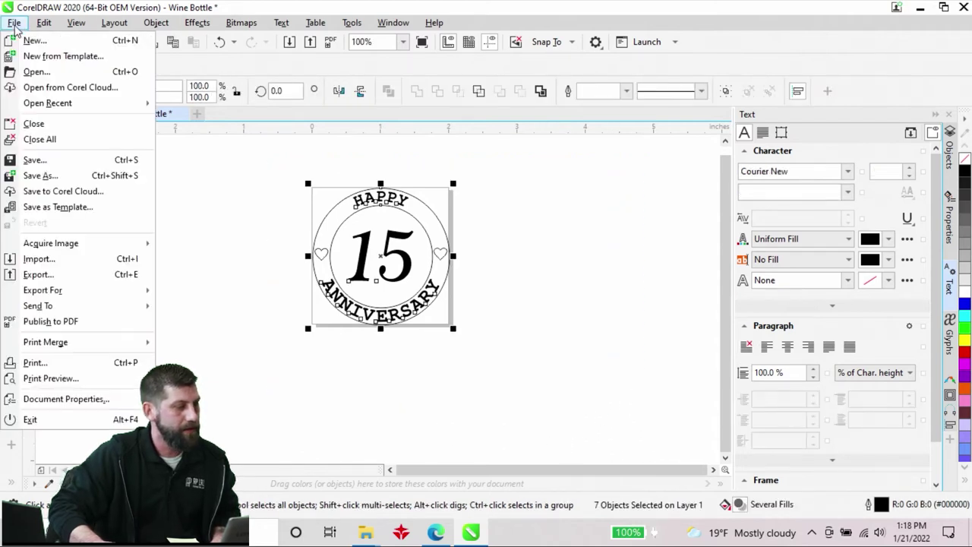
left_click(60, 278)
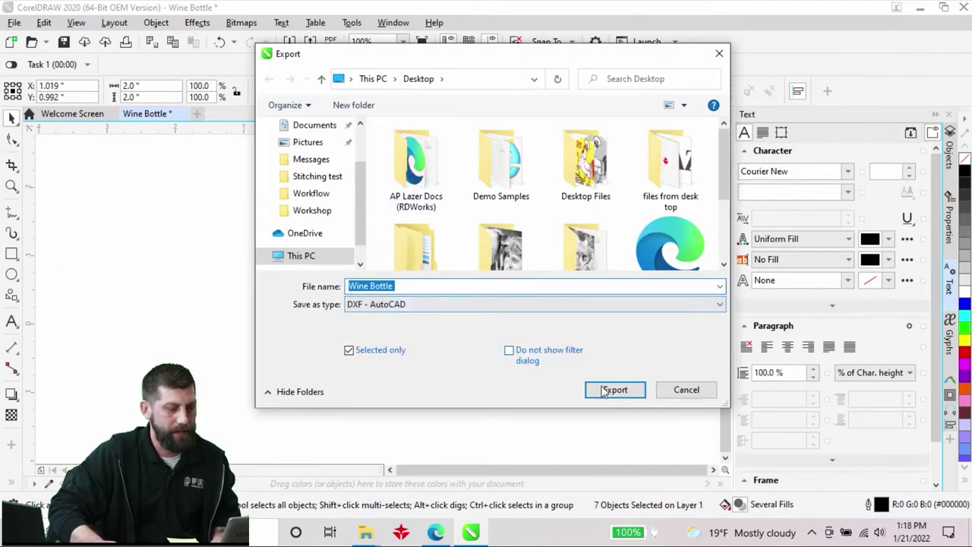
left_click(612, 394)
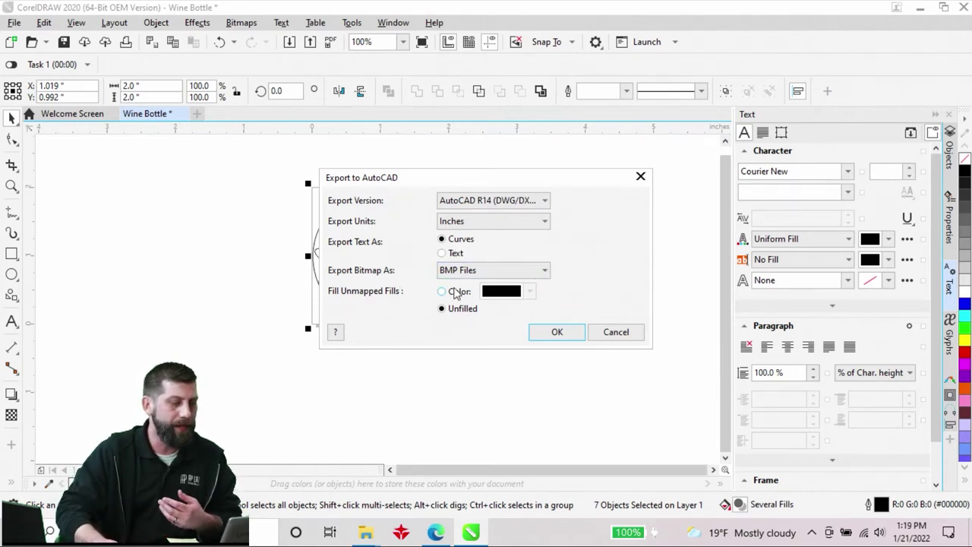
left_click(557, 334)
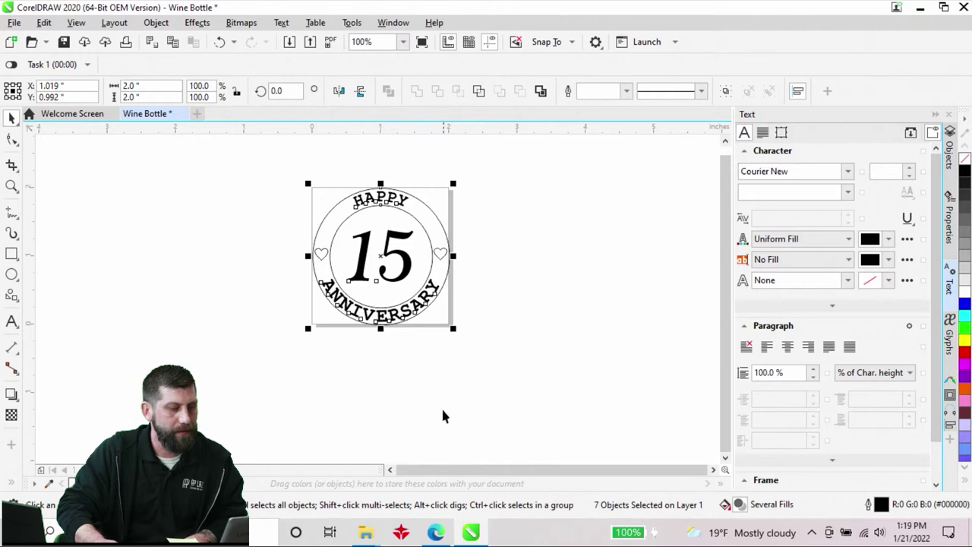
Step: Switch to RDWorks, show the user parameters for rotating, and read the machine's current settings
left_click(920, 6)
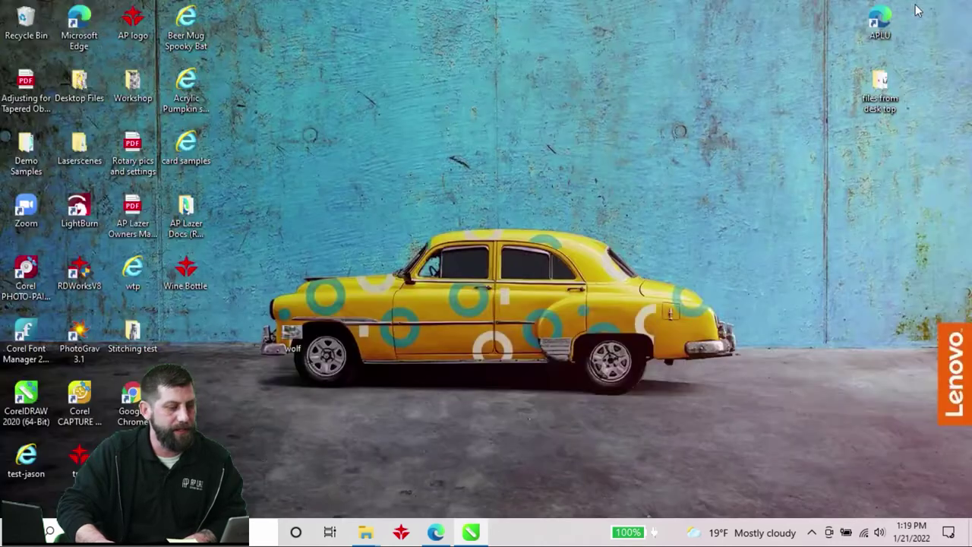
left_click(401, 533)
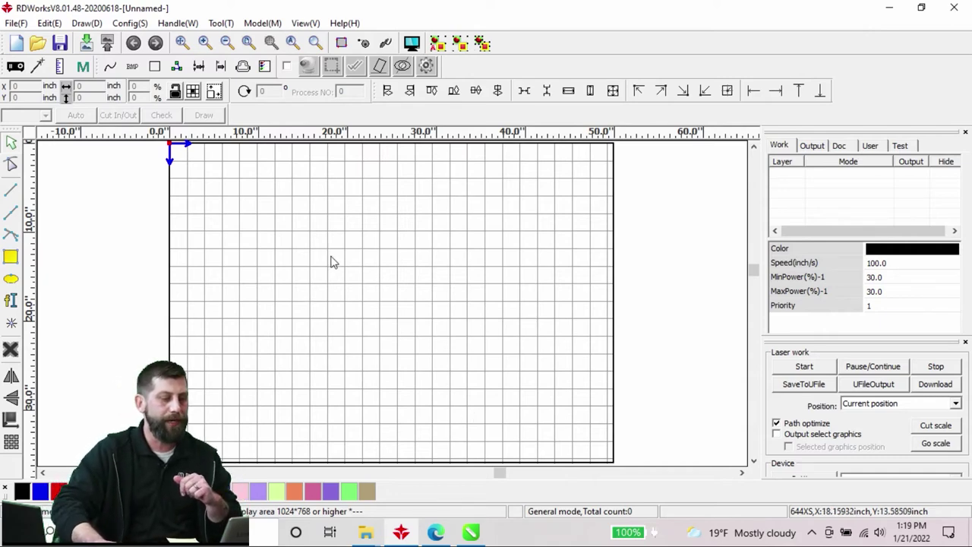
left_click(870, 147)
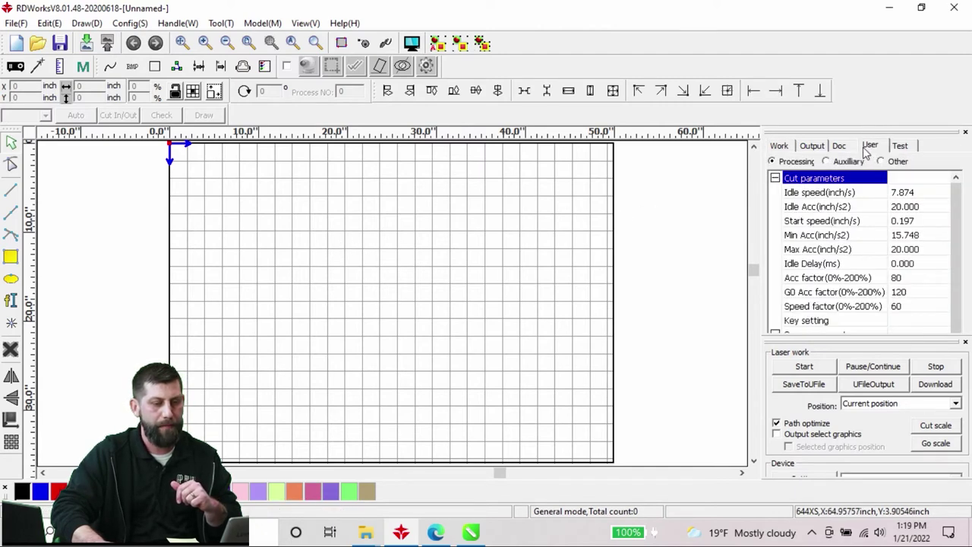
left_click(880, 162)
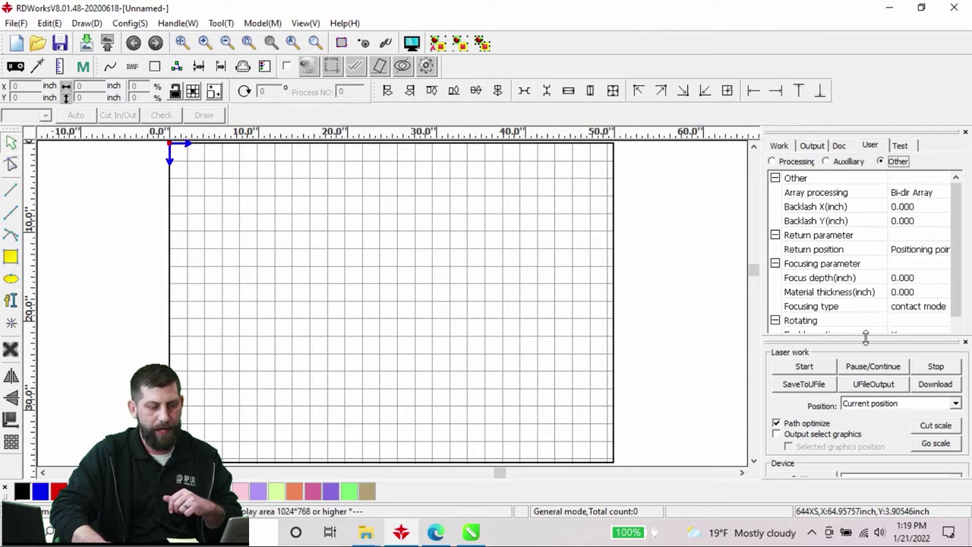
left_click_drag(865, 336, 860, 440)
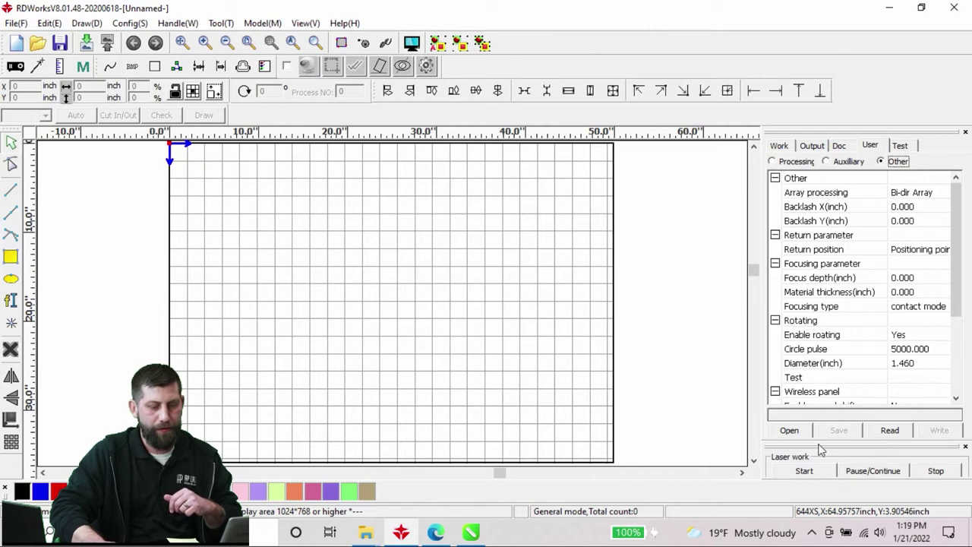
left_click(890, 430)
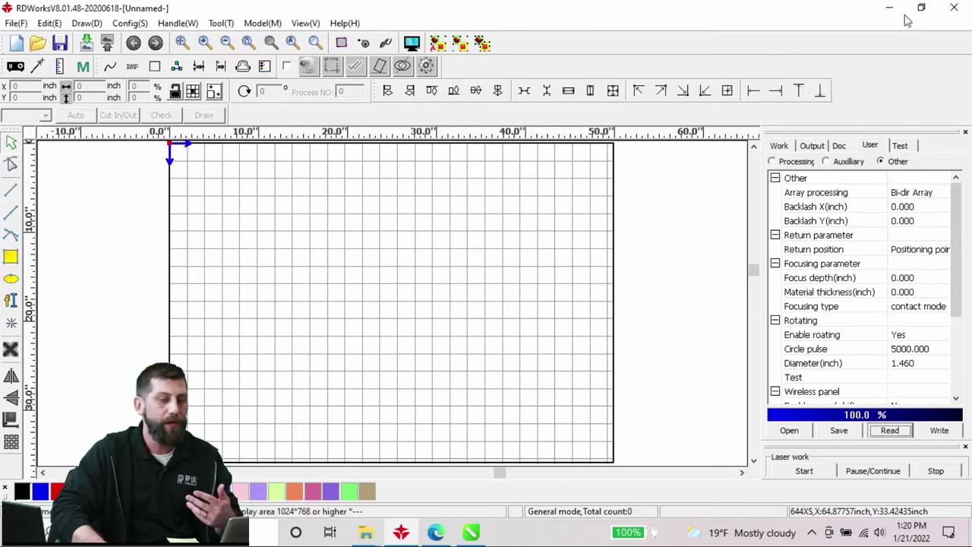
Step: Check the Rotary pics and settings PDF in Edge for each rotary's circle pulse and diameter, and return to RDWorks
left_click(436, 533)
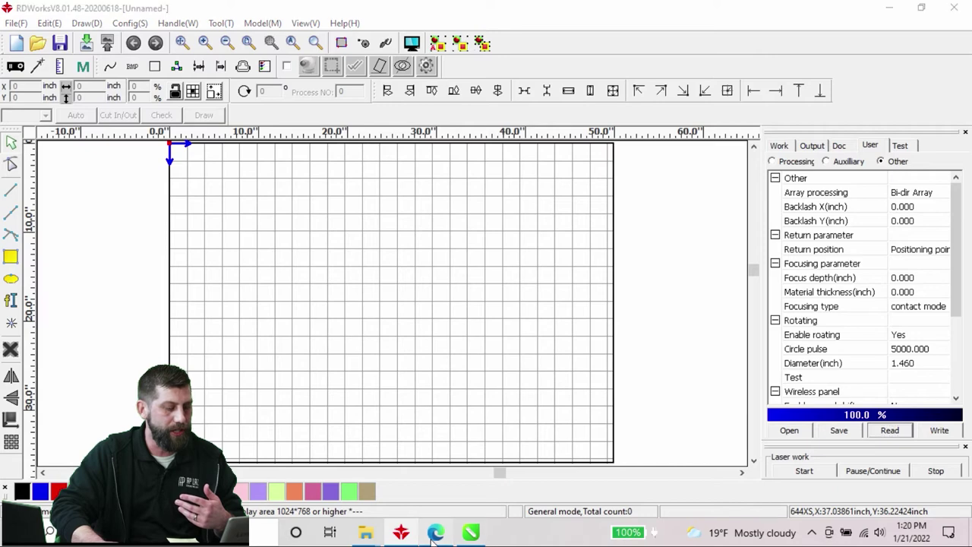
scroll(474, 404, "up", 4)
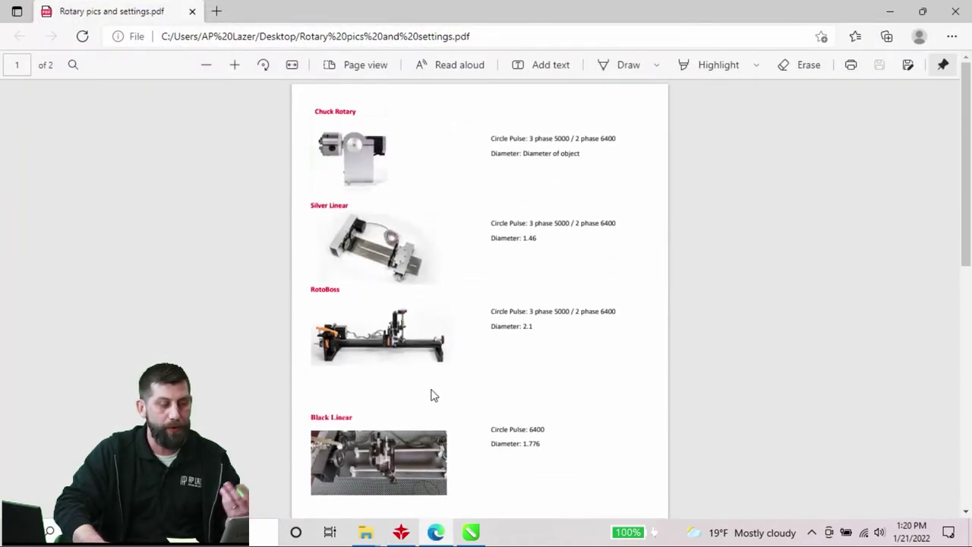
scroll(431, 395, "down", 4)
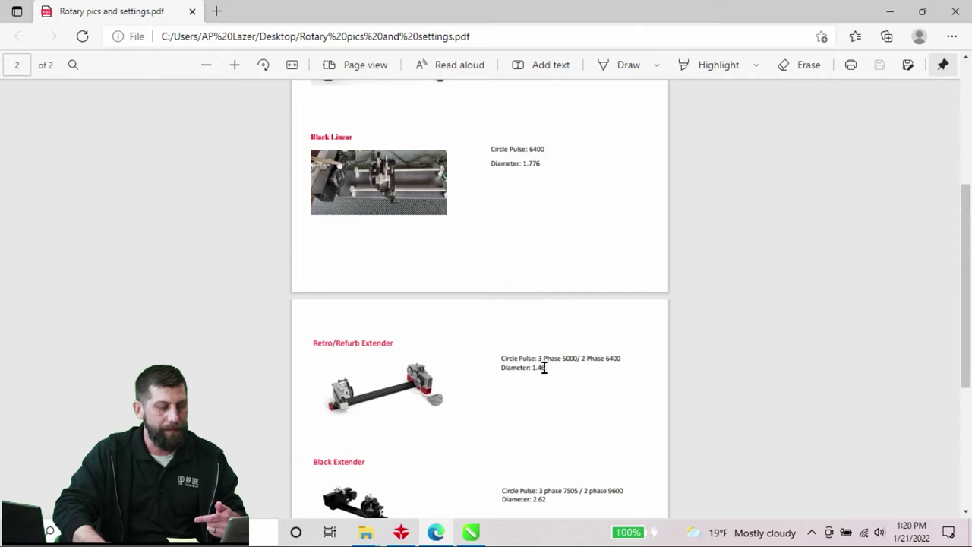
scroll(540, 369, "down", 1)
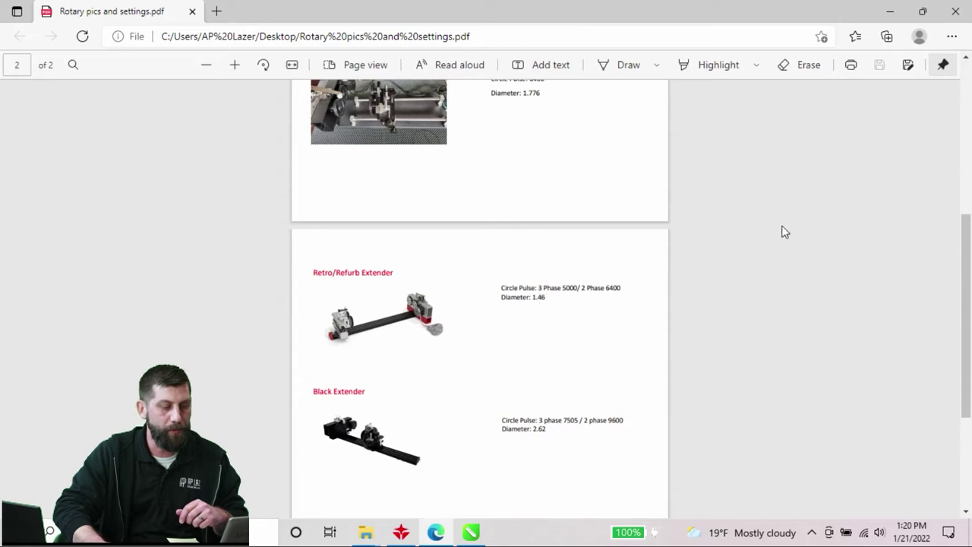
left_click(887, 15)
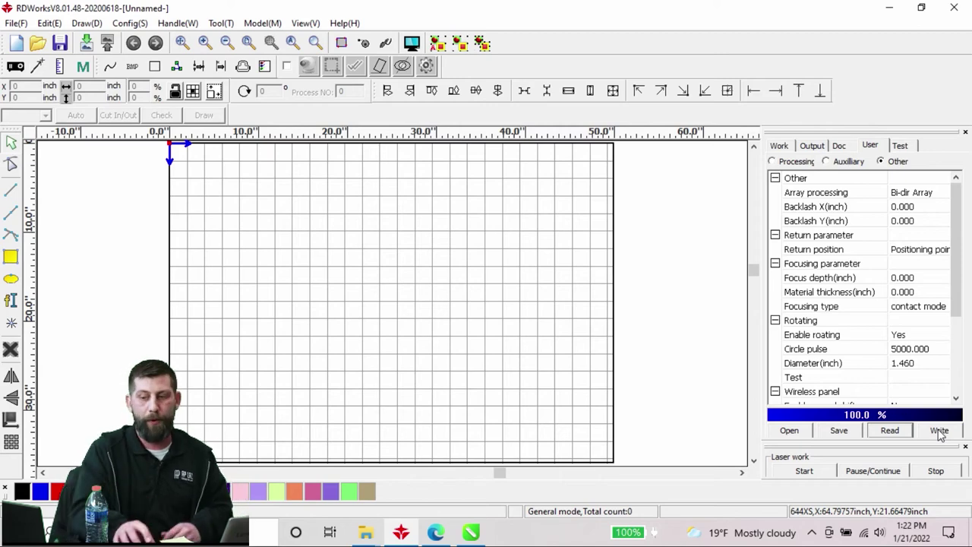
Step: Import the Wine Bottle DXF file from the Desktop
left_click(17, 24)
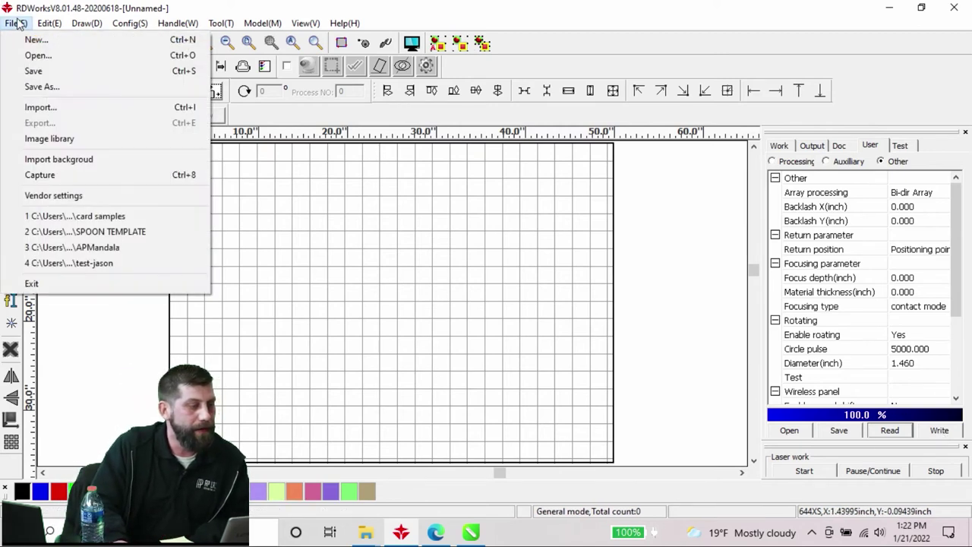
left_click(41, 108)
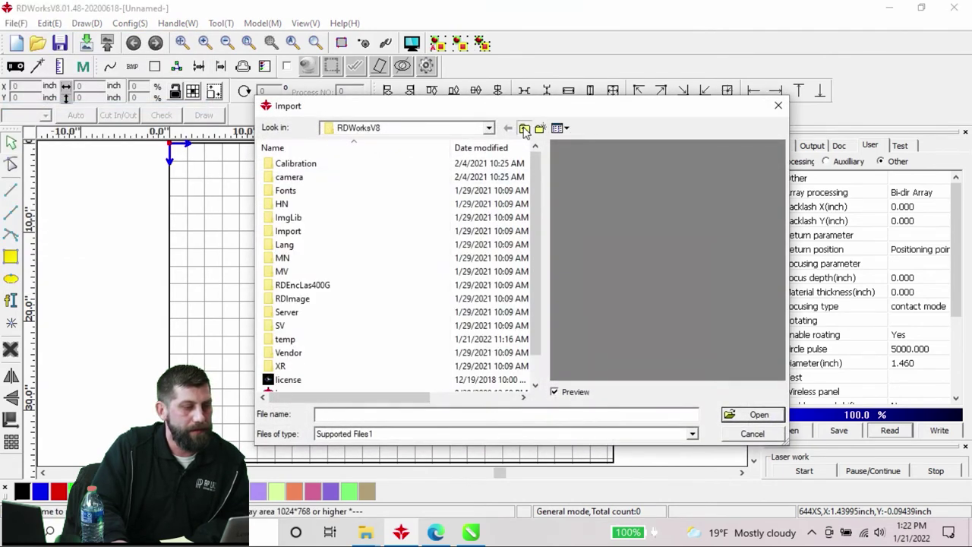
left_click(524, 129)
left_click(524, 129)
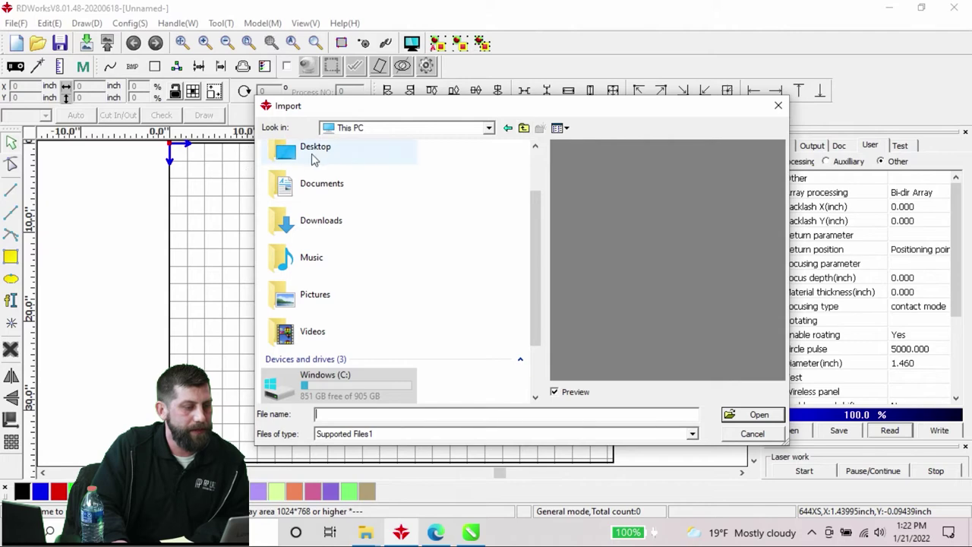
double_click(313, 156)
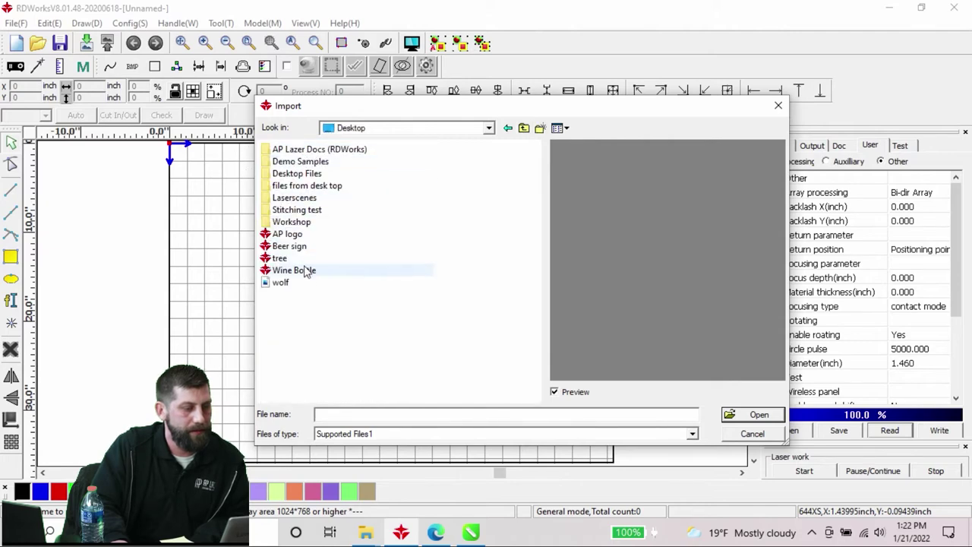
double_click(306, 272)
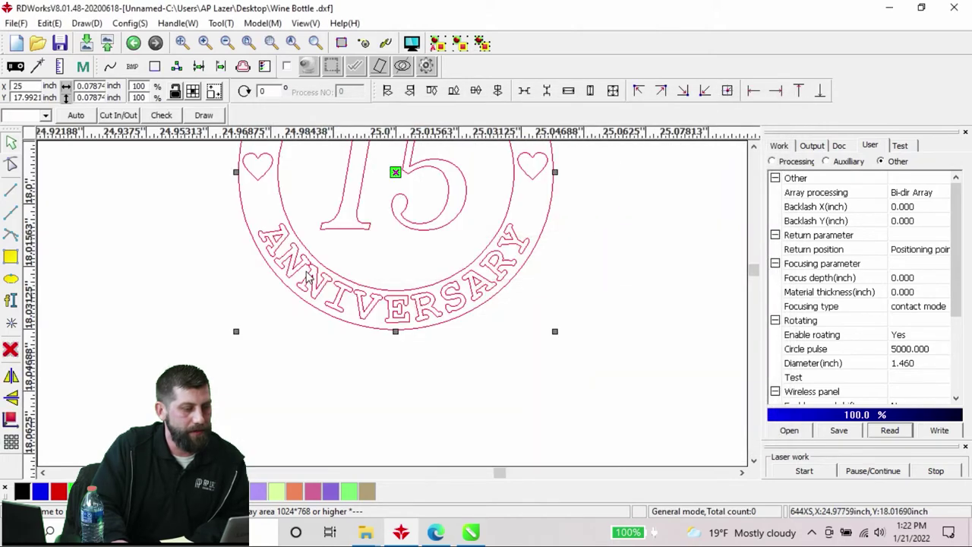
Step: Lock the imported design's aspect ratio and set its width to 2 inches
scroll(307, 273, "down", 2)
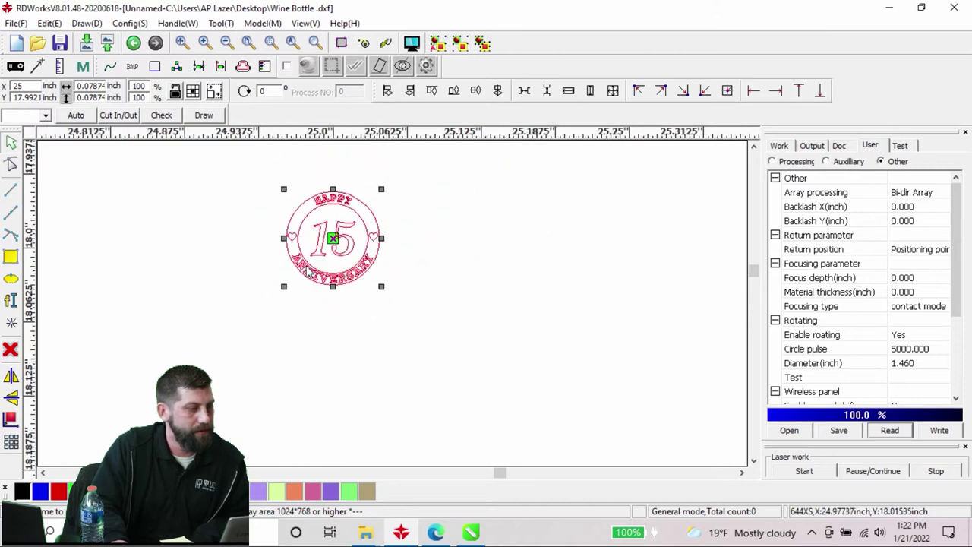
scroll(309, 271, "down", 1)
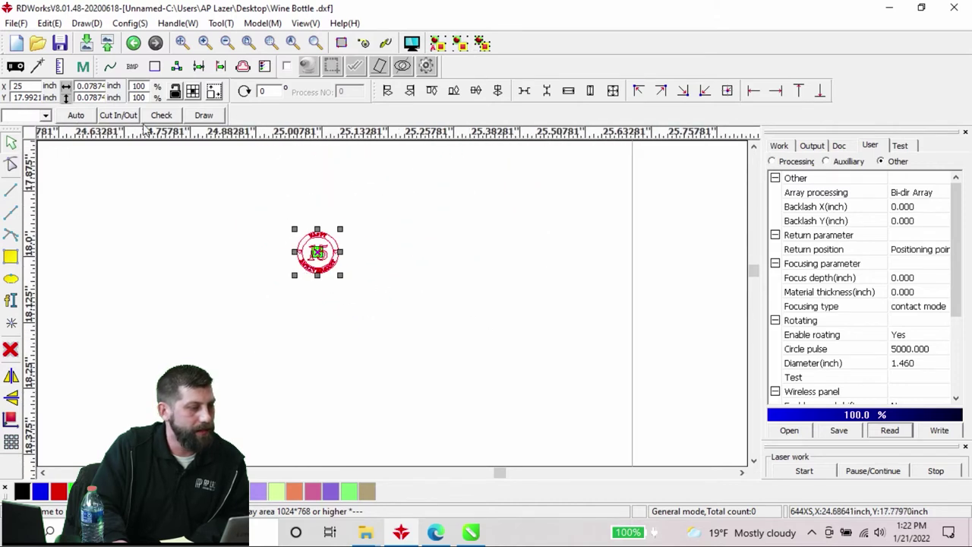
left_click(175, 91)
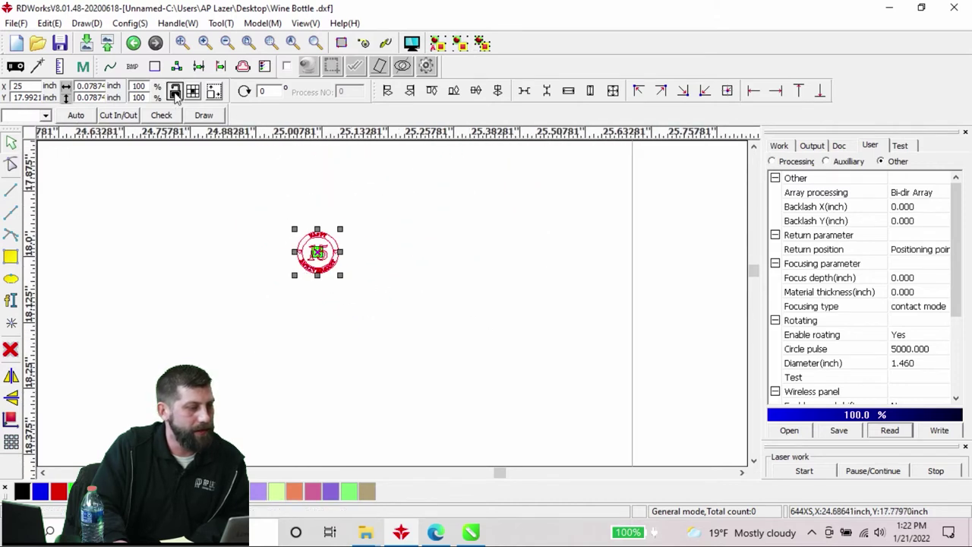
double_click(83, 87)
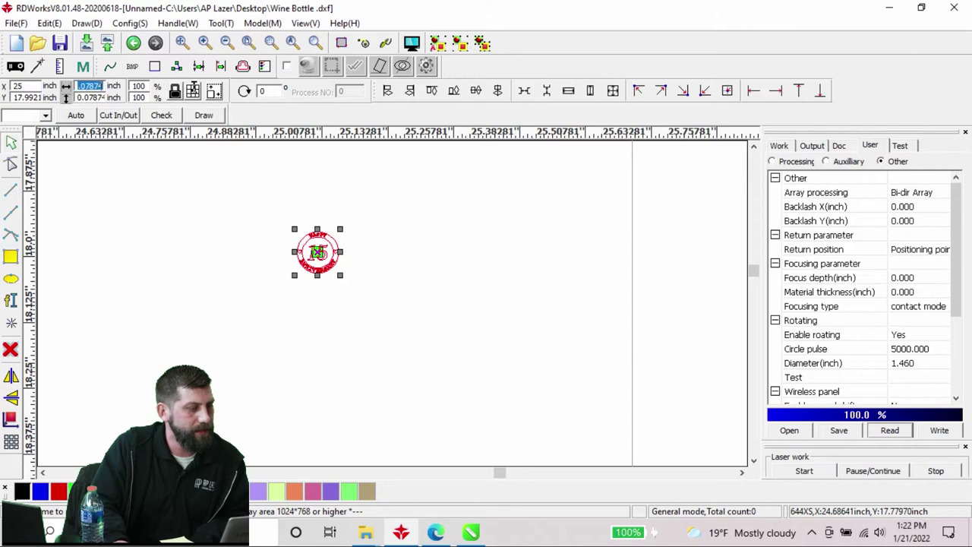
type("2")
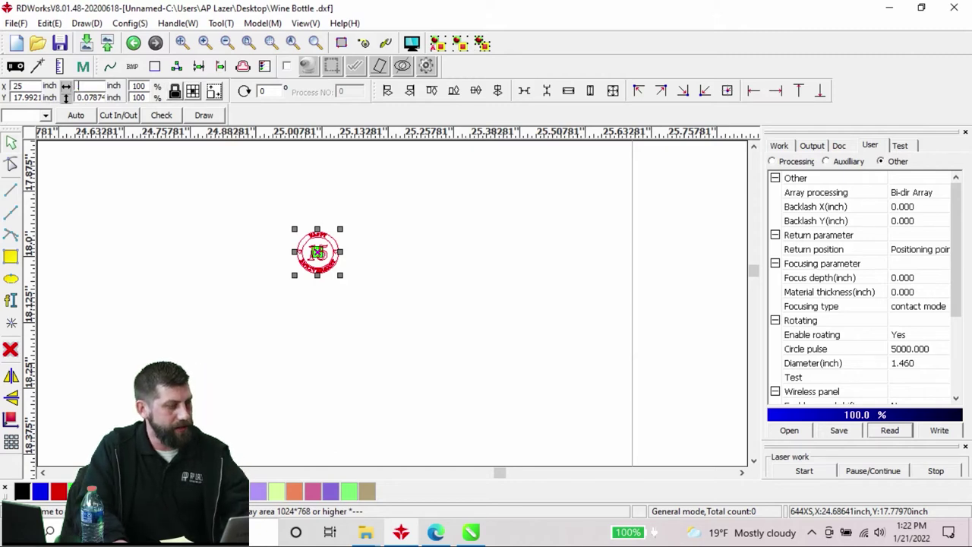
key("Return")
scroll(175, 250, "down", 5)
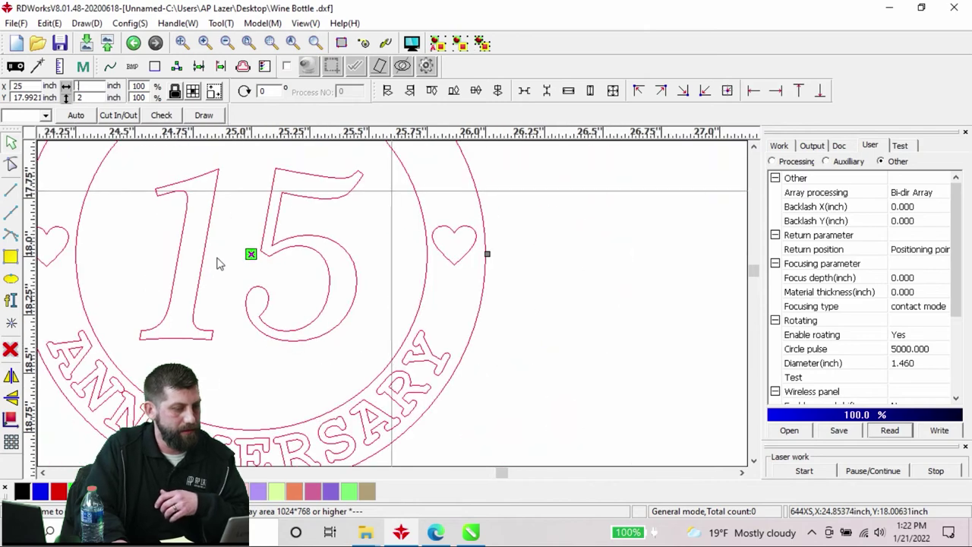
scroll(193, 212, "up", 2)
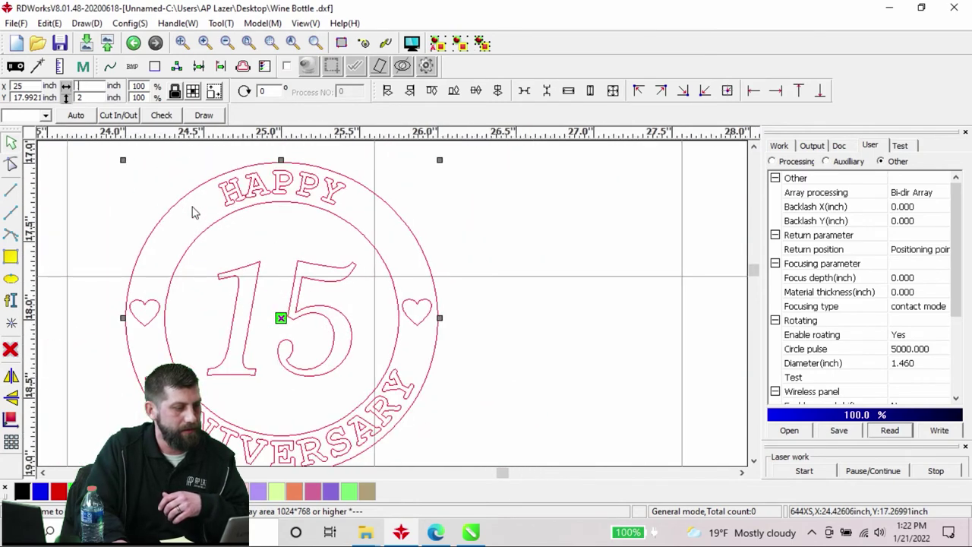
scroll(194, 213, "down", 1)
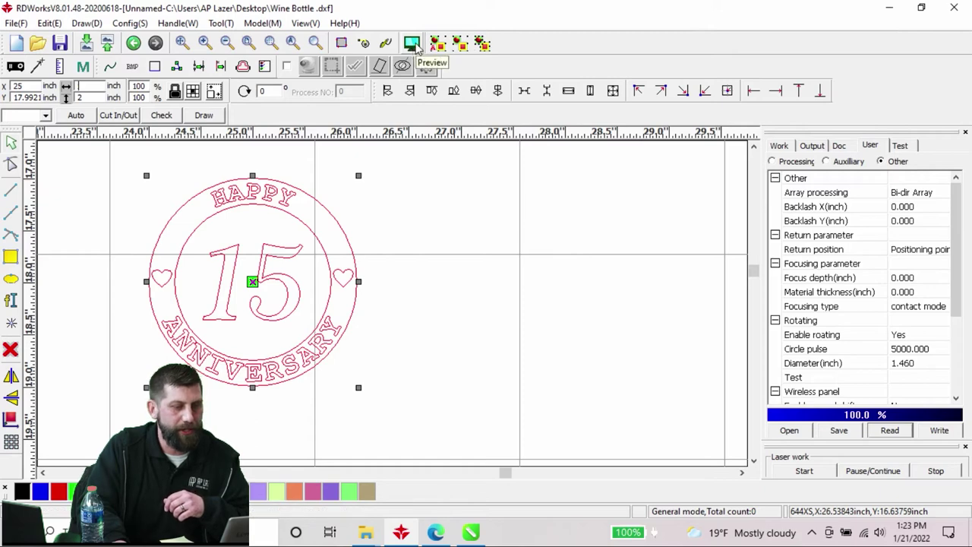
Step: Preview the engraving, run its simulation and close the preview
left_click(412, 44)
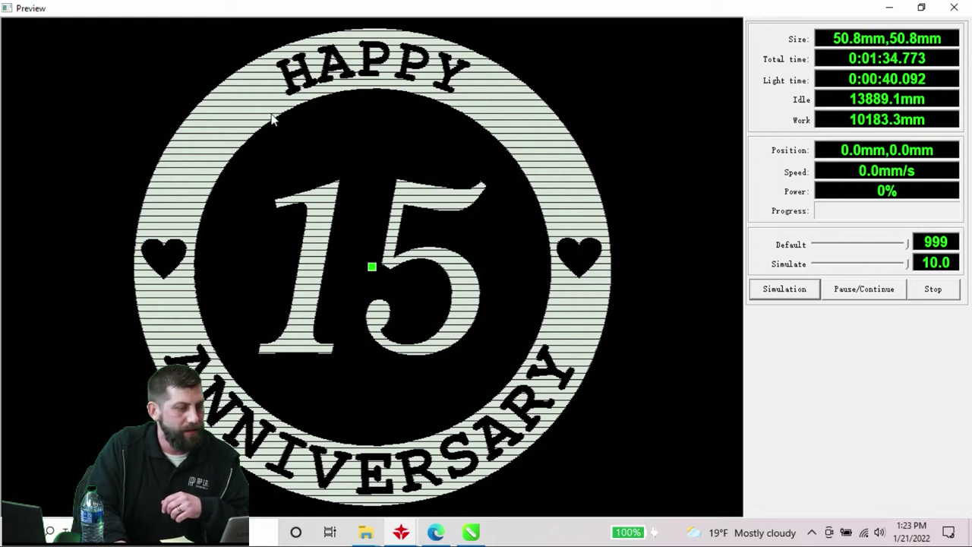
left_click(791, 297)
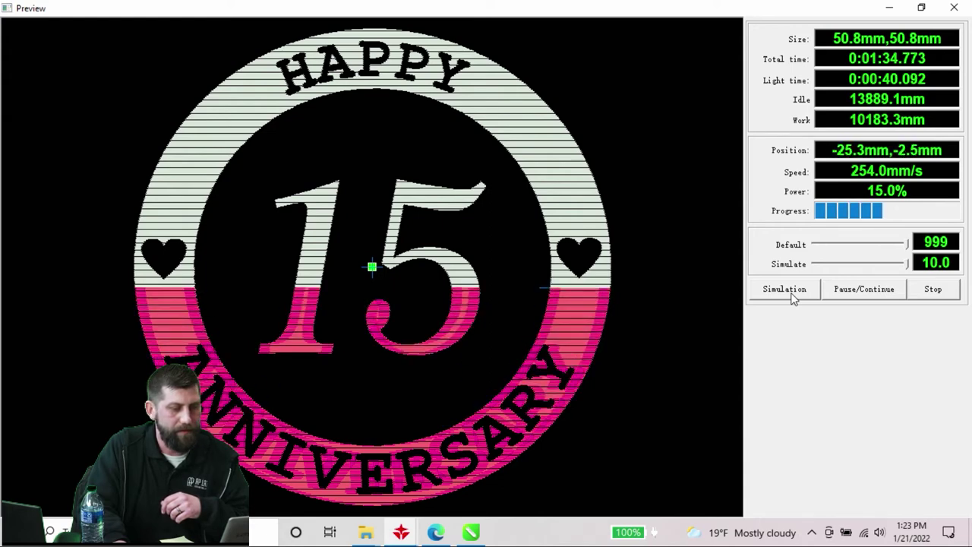
left_click(955, 9)
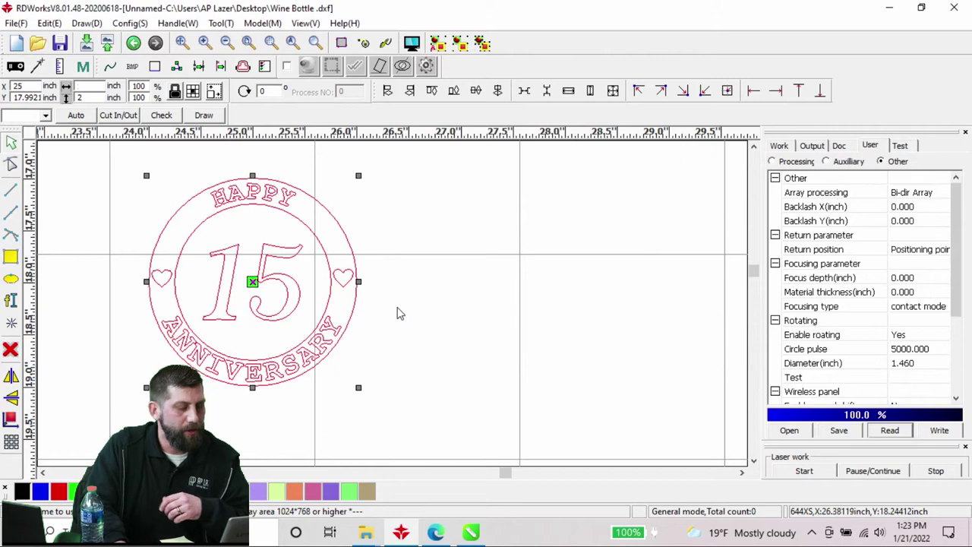
Step: Review the black Laser Scan layer's speed, power, processing mode and interval parameters
scroll(400, 313, "down", 2)
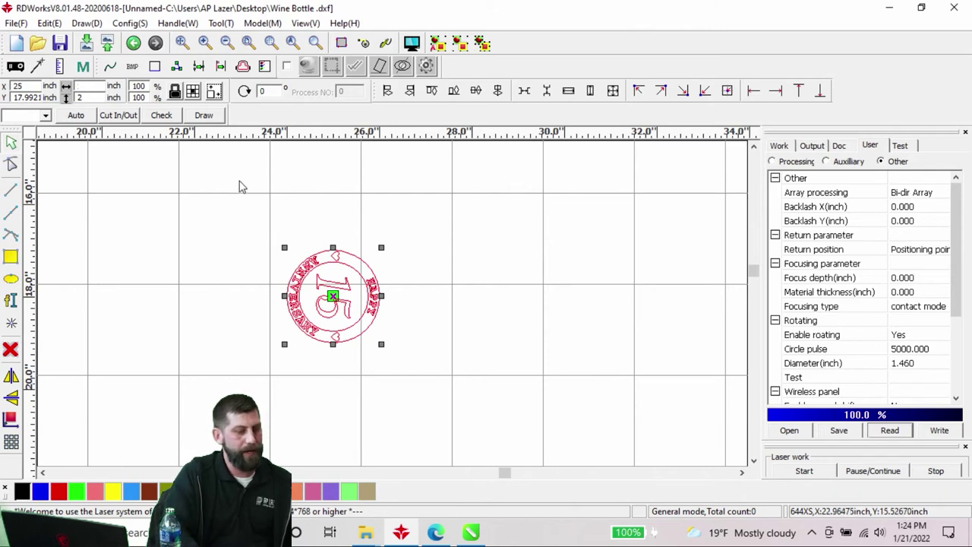
left_click(779, 146)
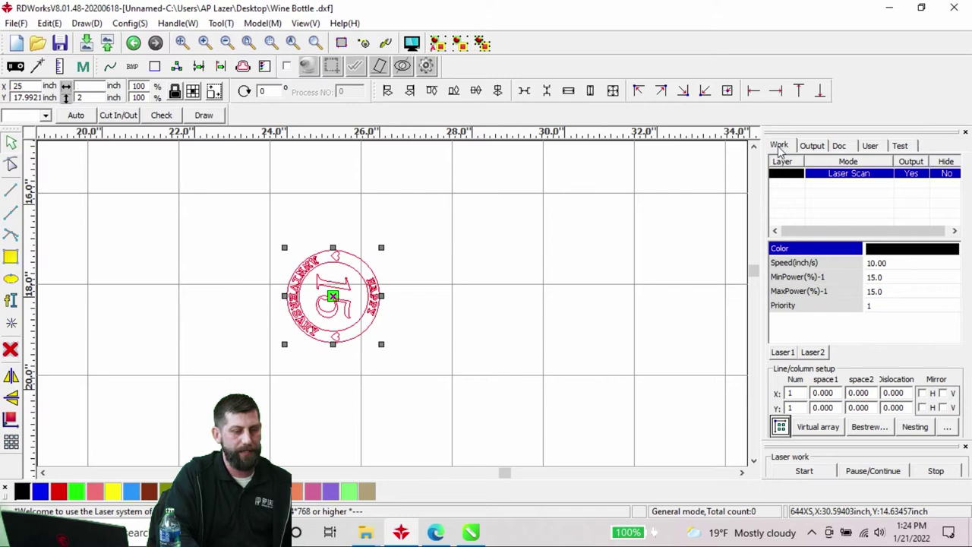
double_click(852, 177)
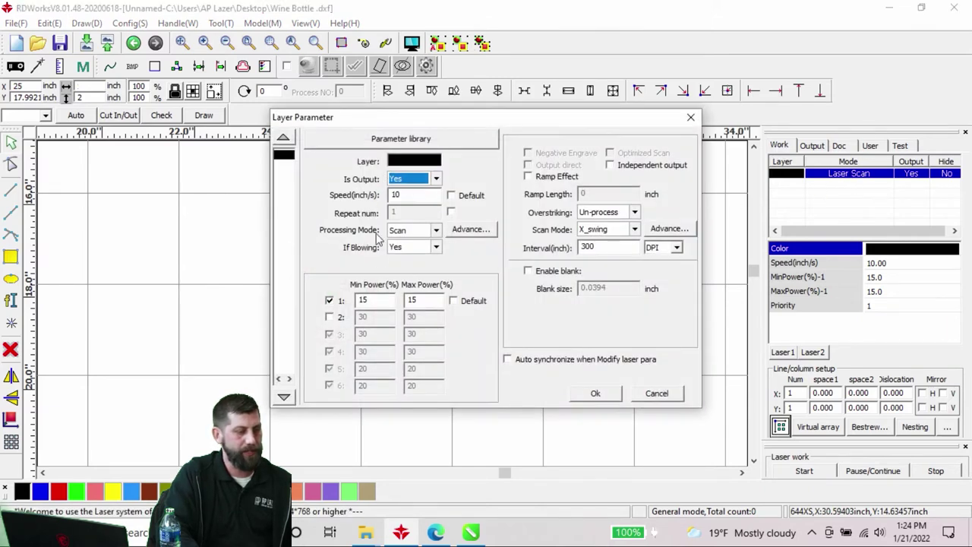
left_click(416, 197)
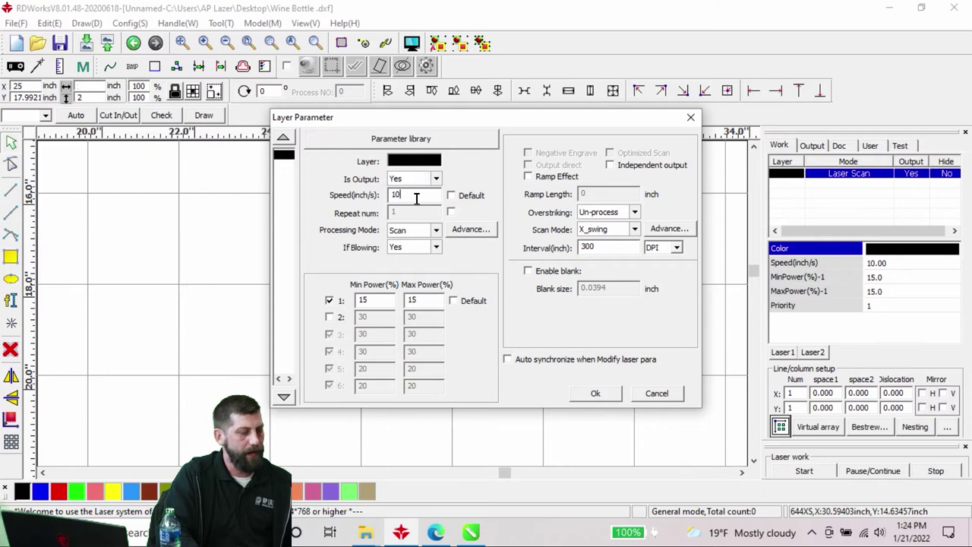
left_click_drag(416, 197, 376, 196)
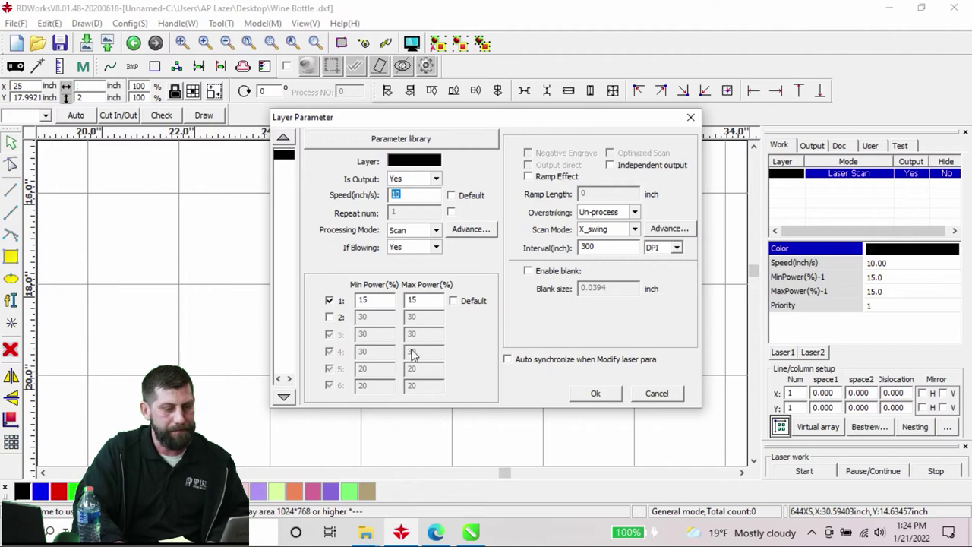
left_click(595, 394)
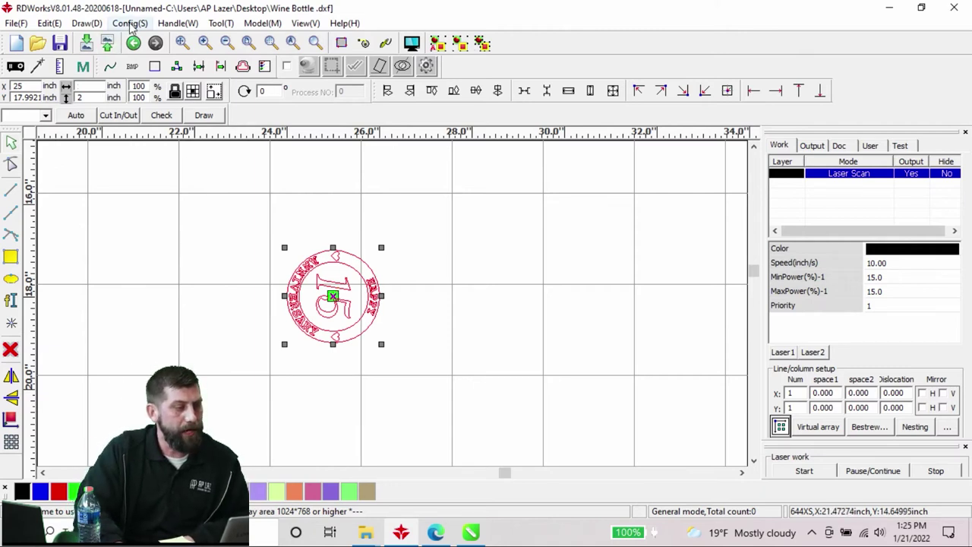
Step: Open the system settings
left_click(131, 25)
left_click(144, 41)
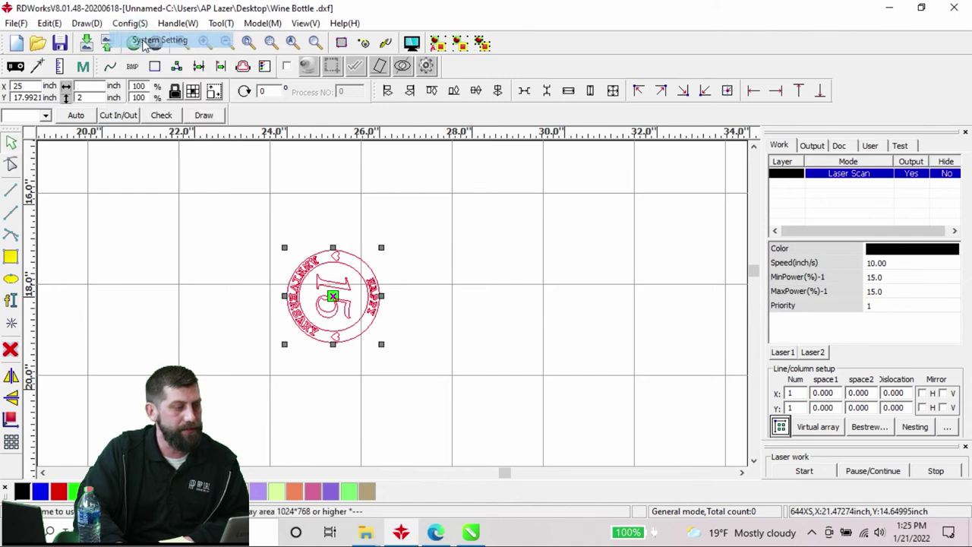